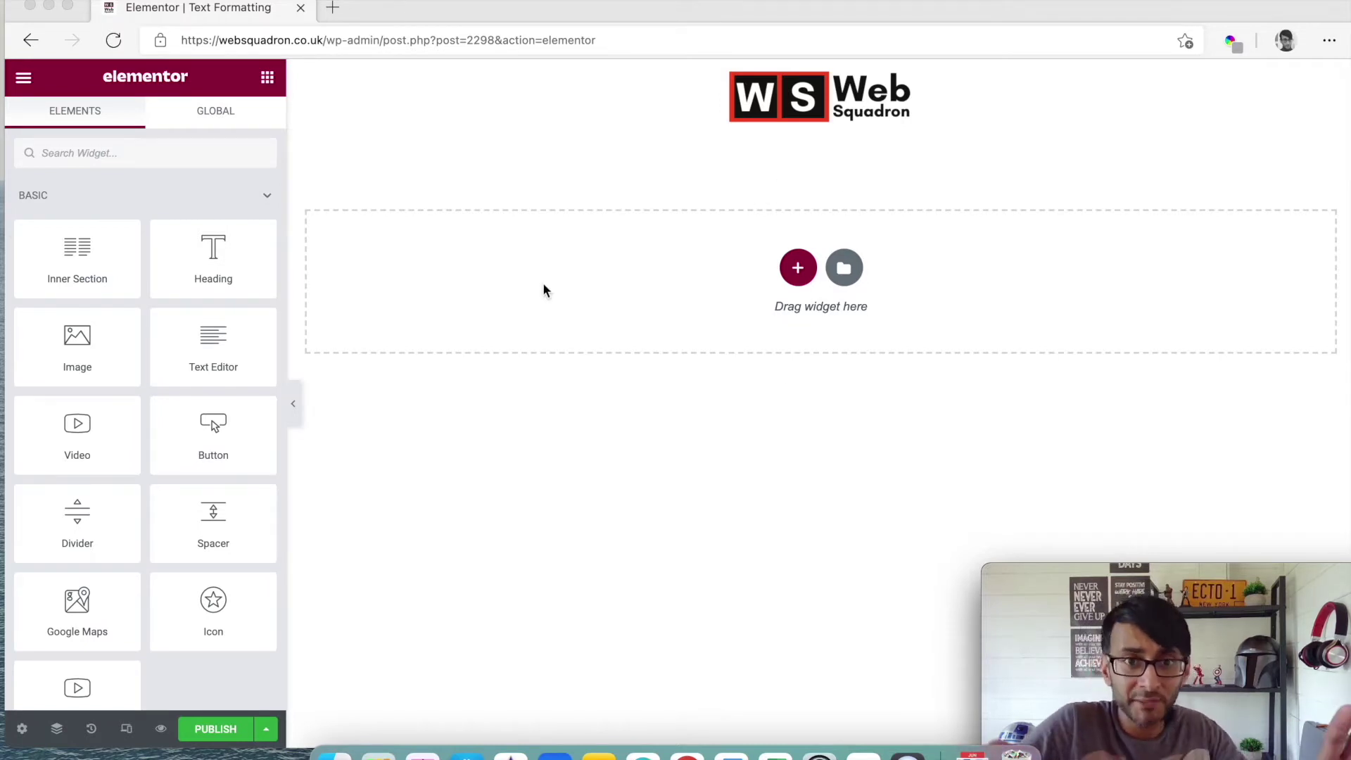
- Place a Text Editor widget in the empty section and set its top and bottom margins to 200
click(383, 274)
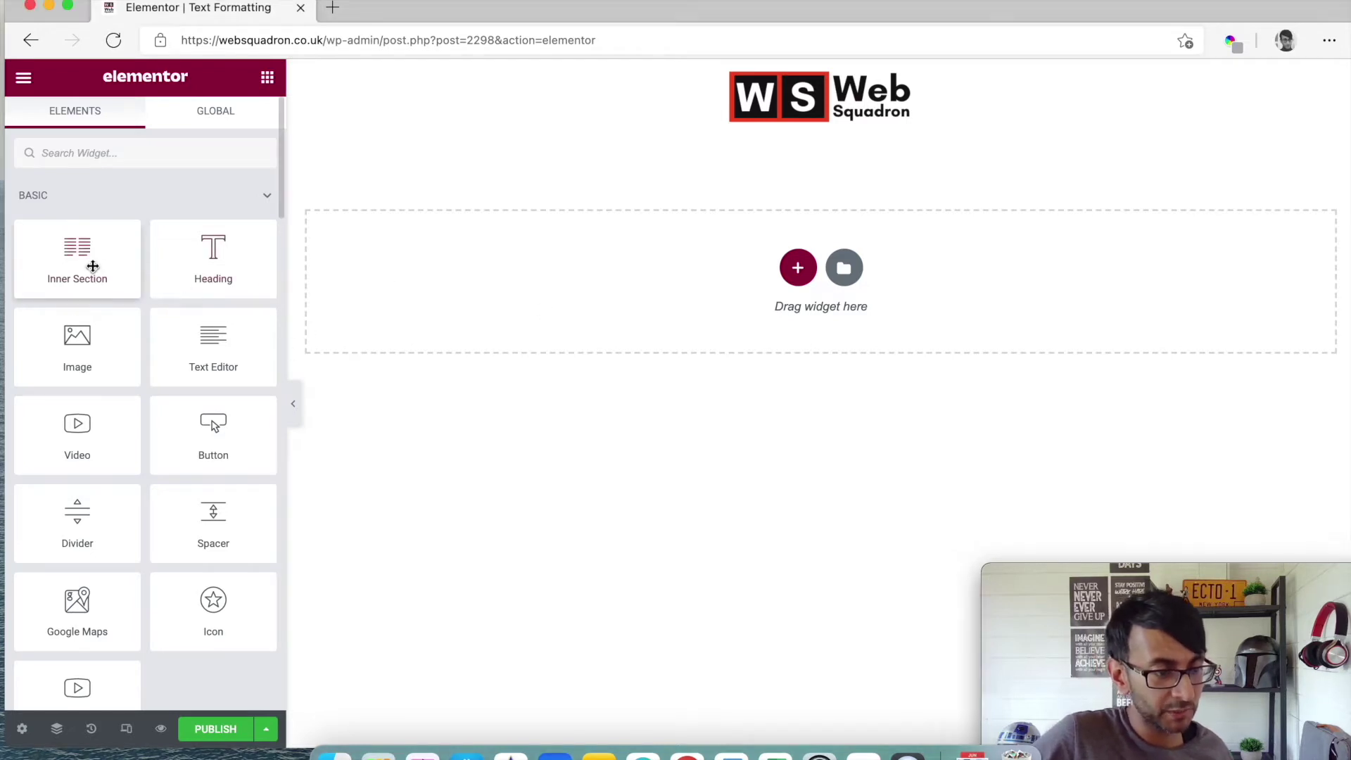
drag(214, 351, 513, 305)
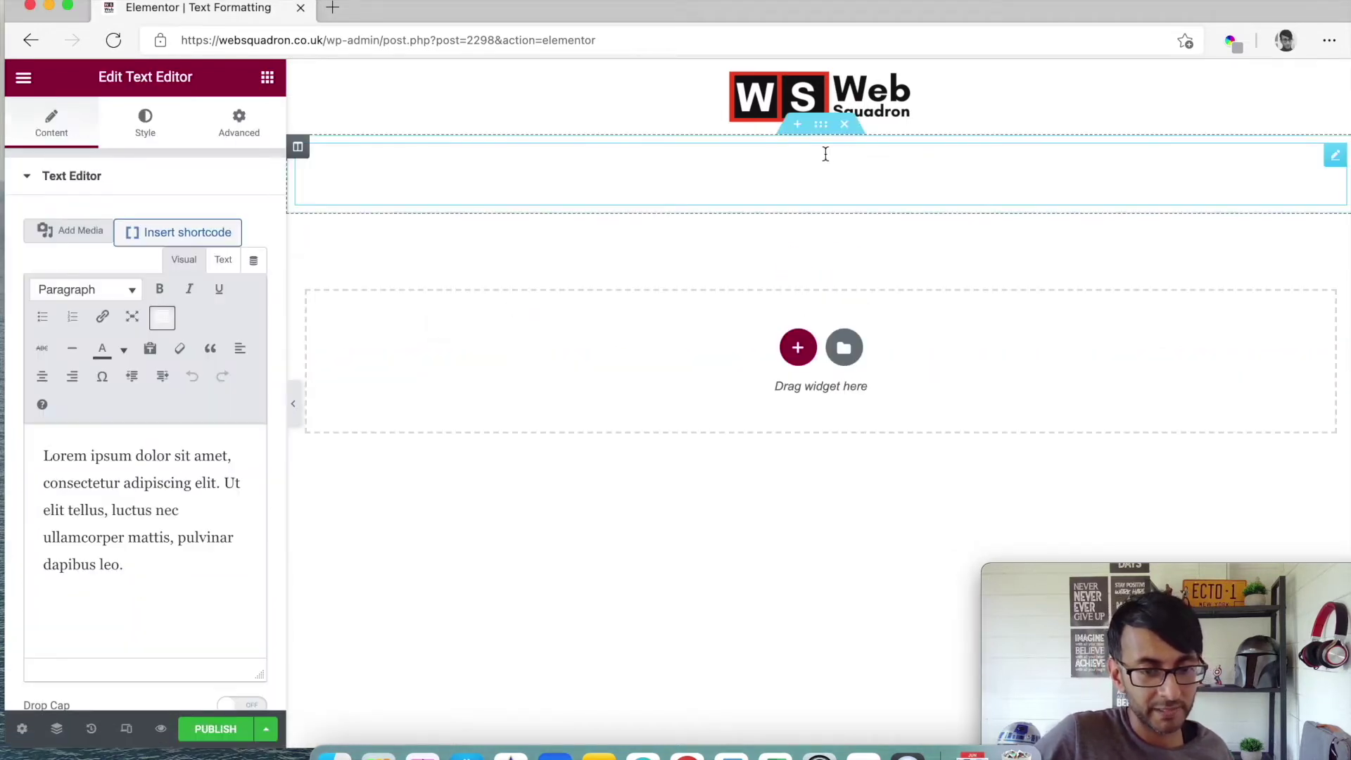
click(239, 125)
click(242, 243)
click(45, 243)
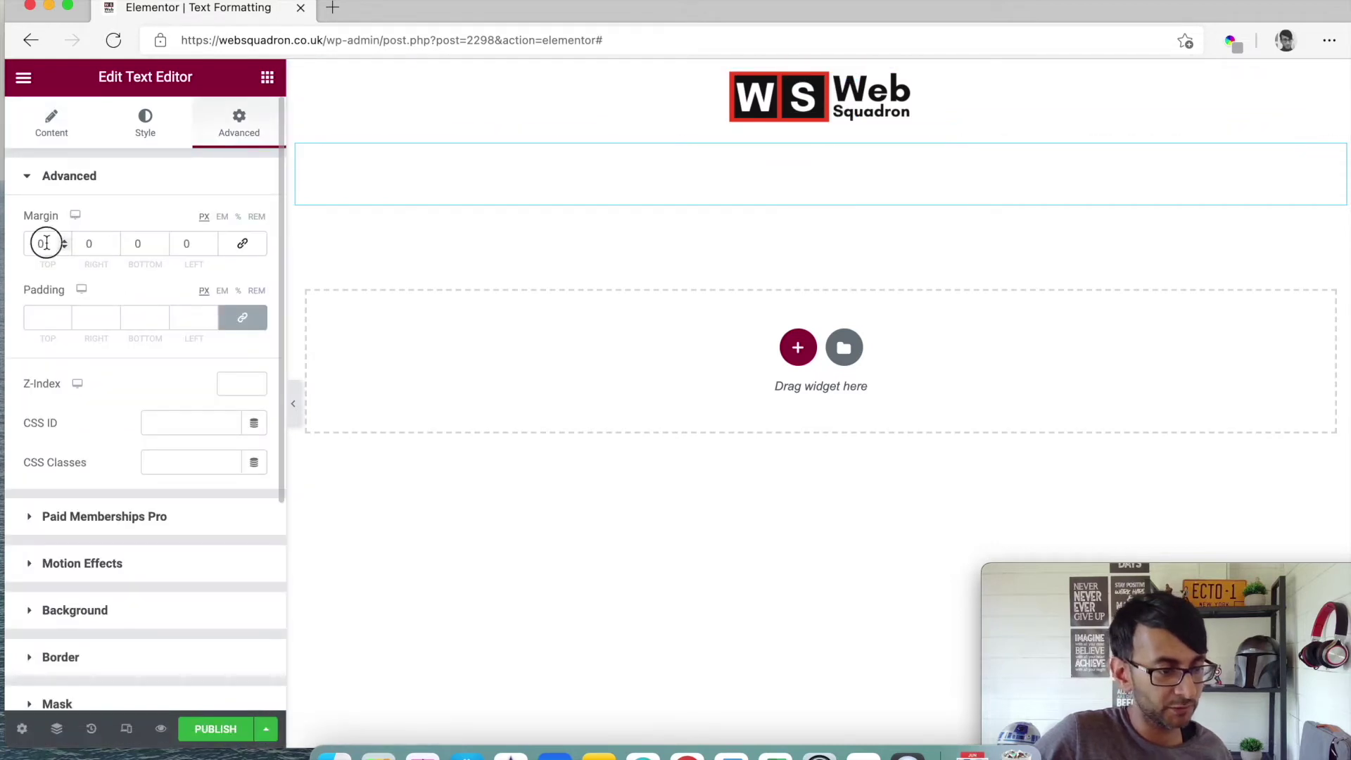
text(200)
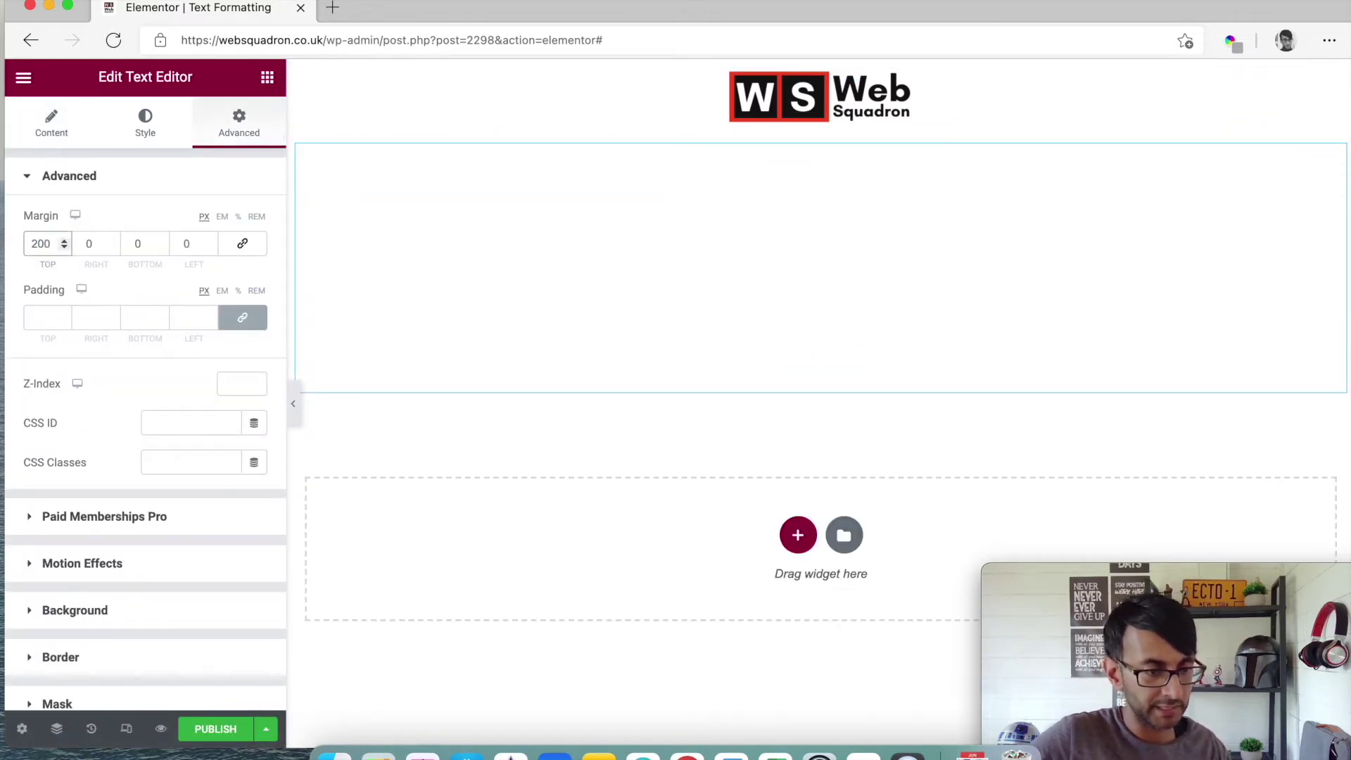
click(144, 242)
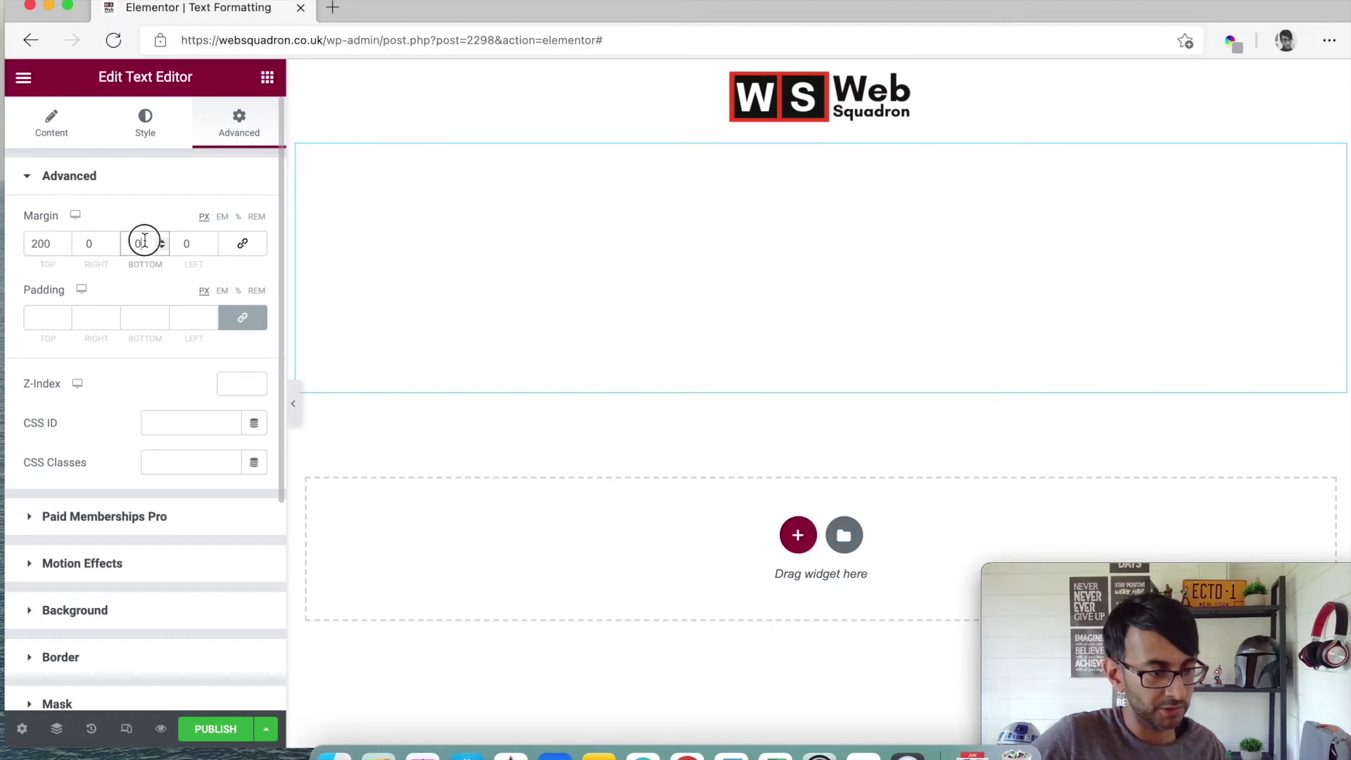
text(200)
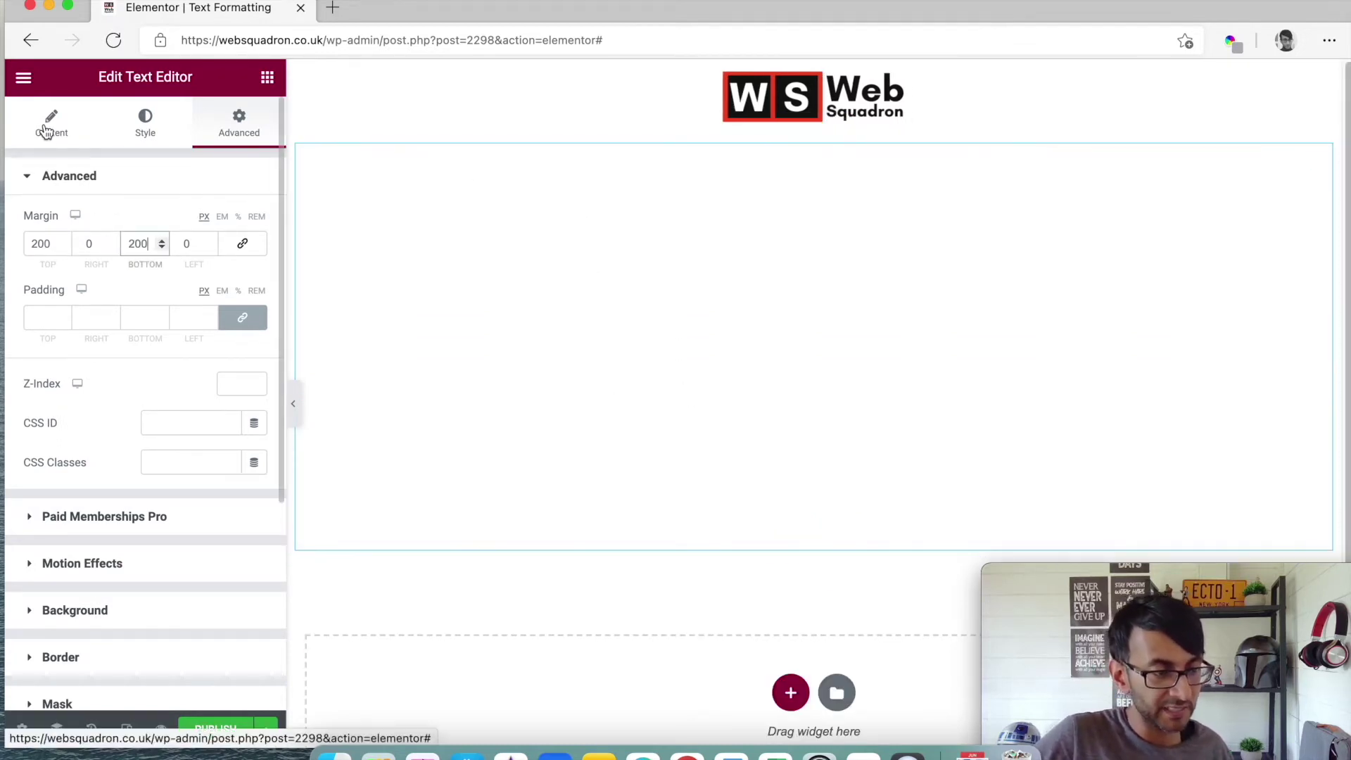
- Set the widget's text colour to the black global colour New Item #3
click(46, 132)
click(140, 131)
click(230, 266)
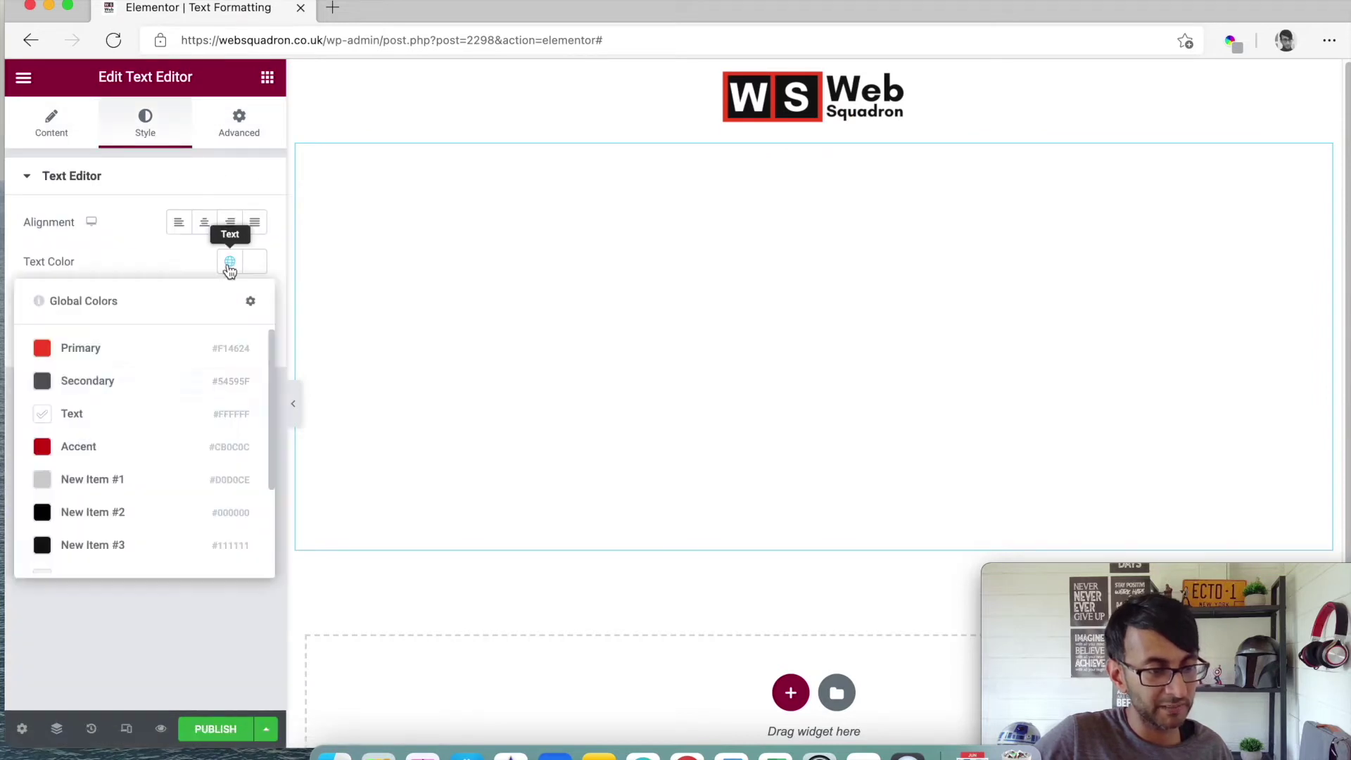
click(133, 547)
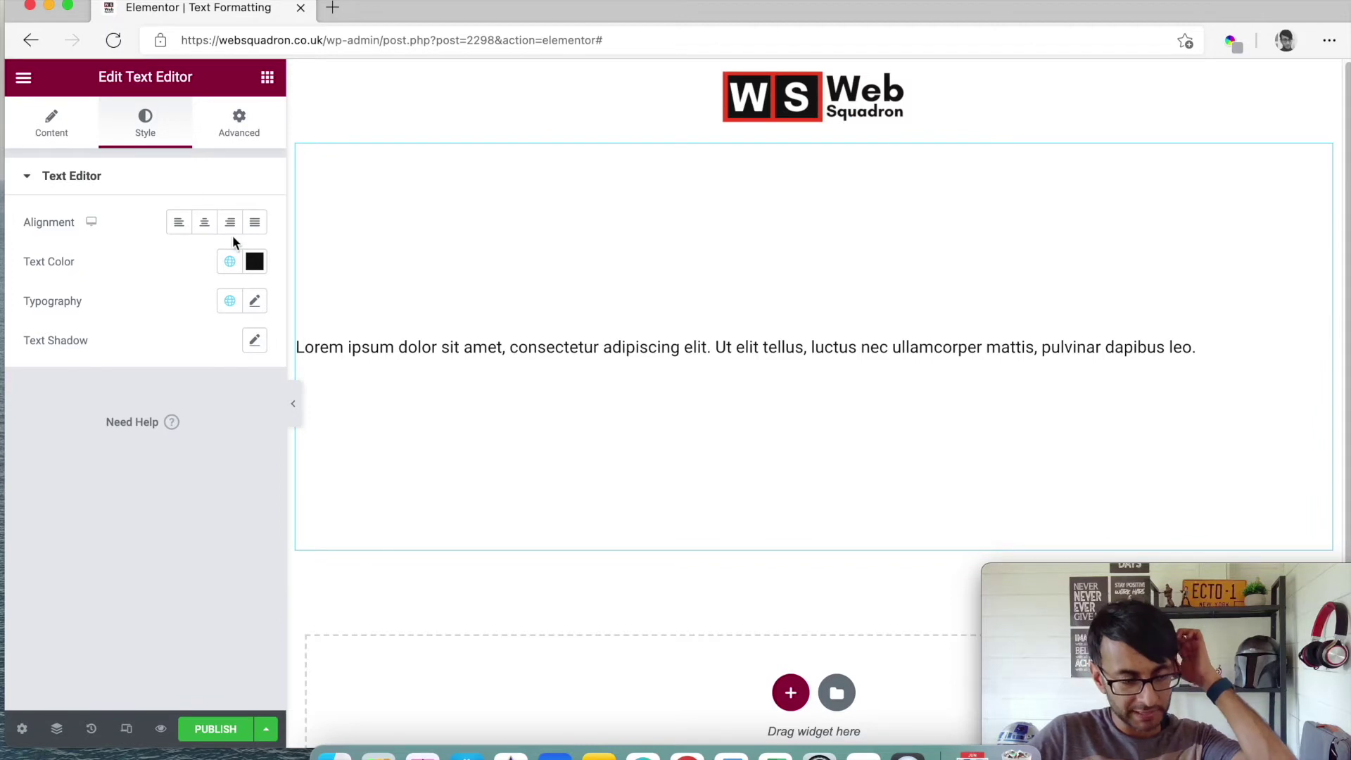
click(53, 125)
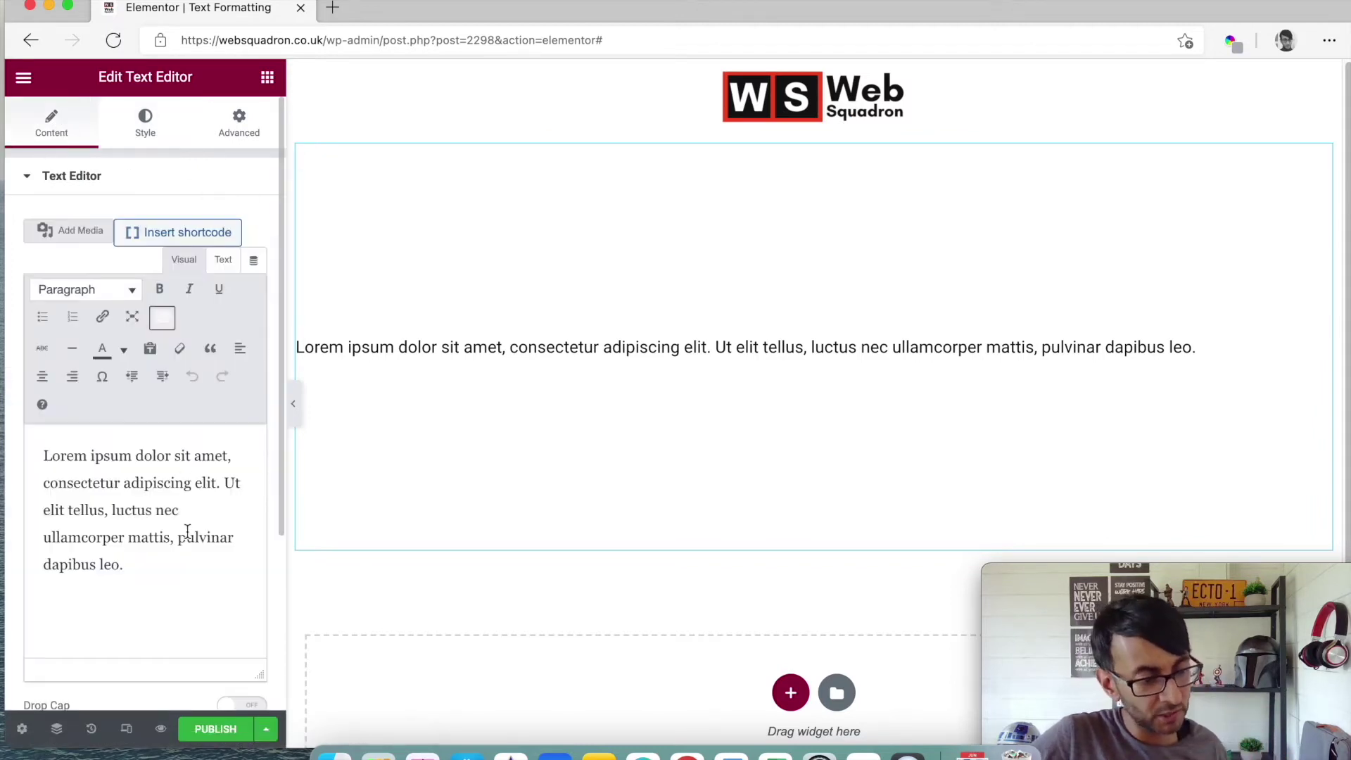
- Add a bulleted list N1, n2, N3 below the Lorem ipsum paragraph
drag(177, 564, 36, 467)
click(147, 575)
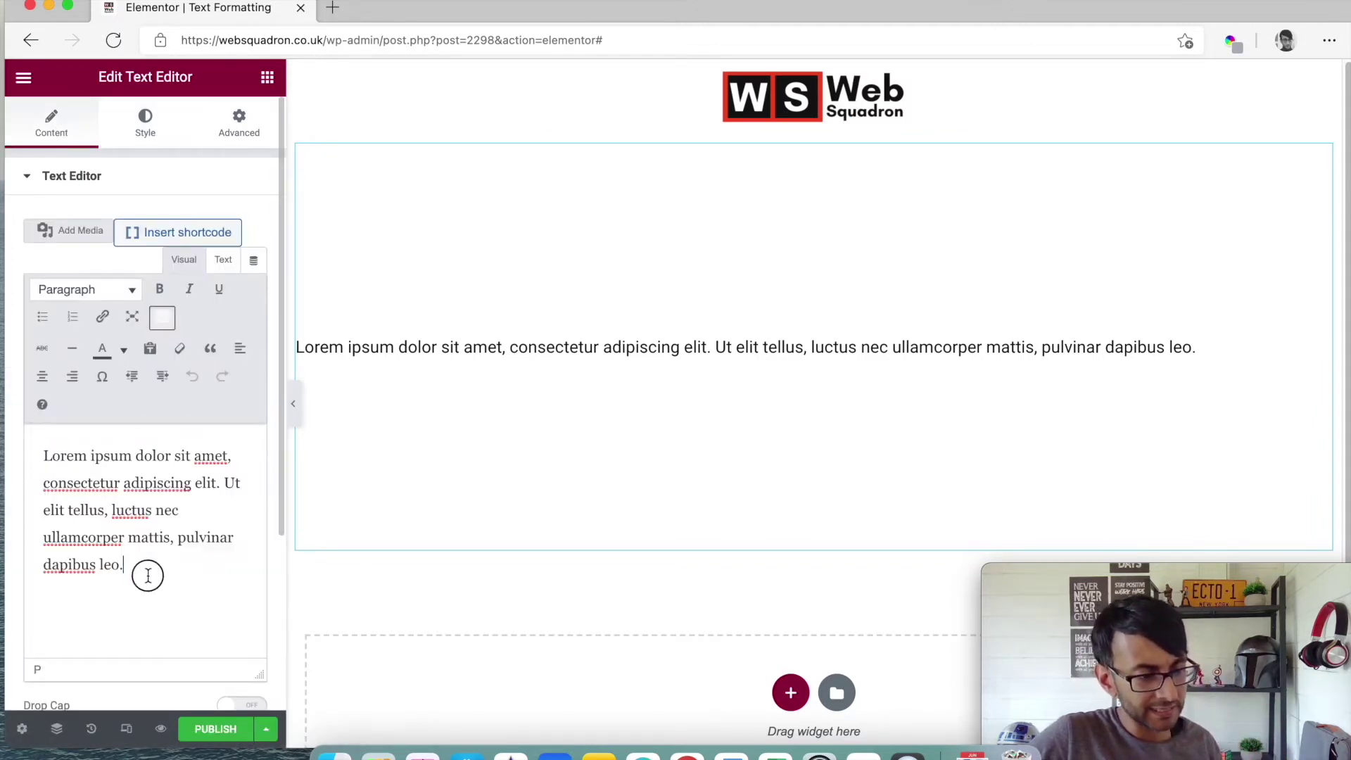
key(Return)
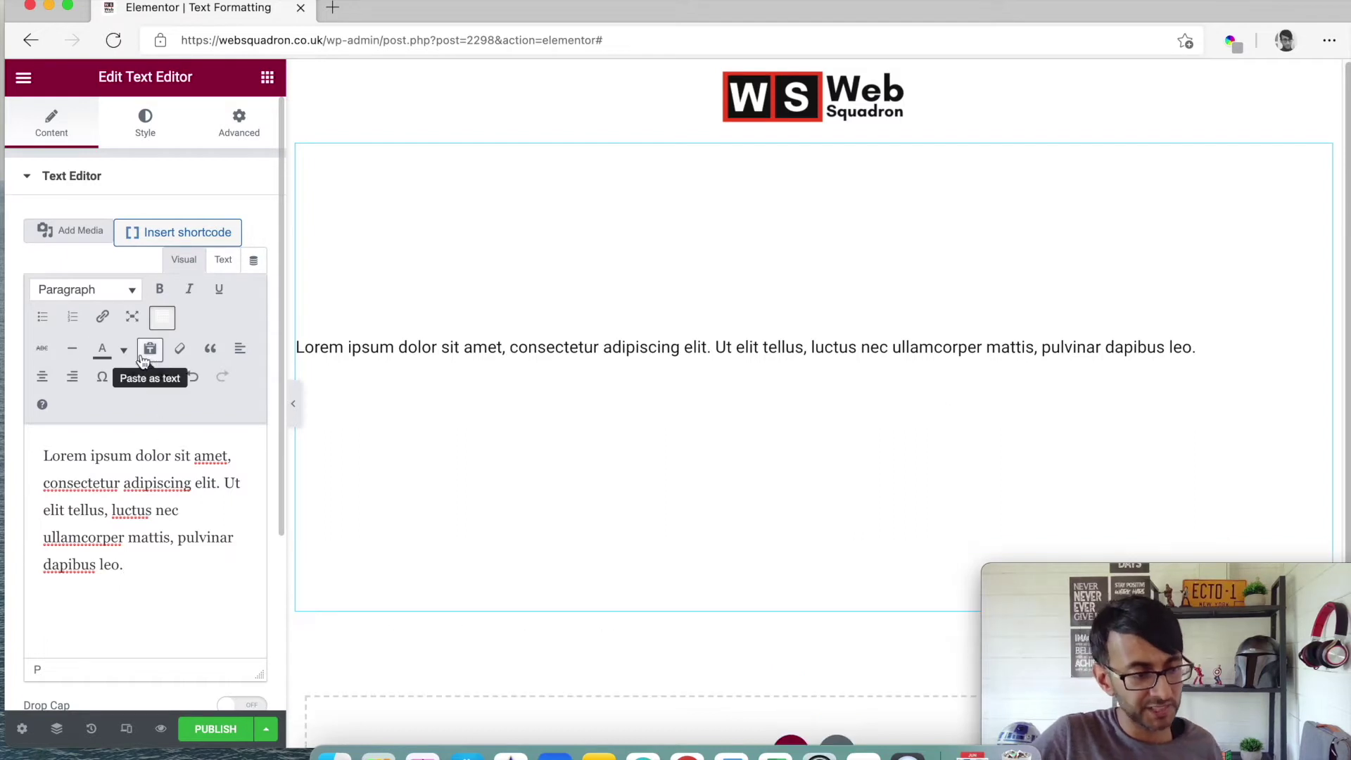
click(51, 319)
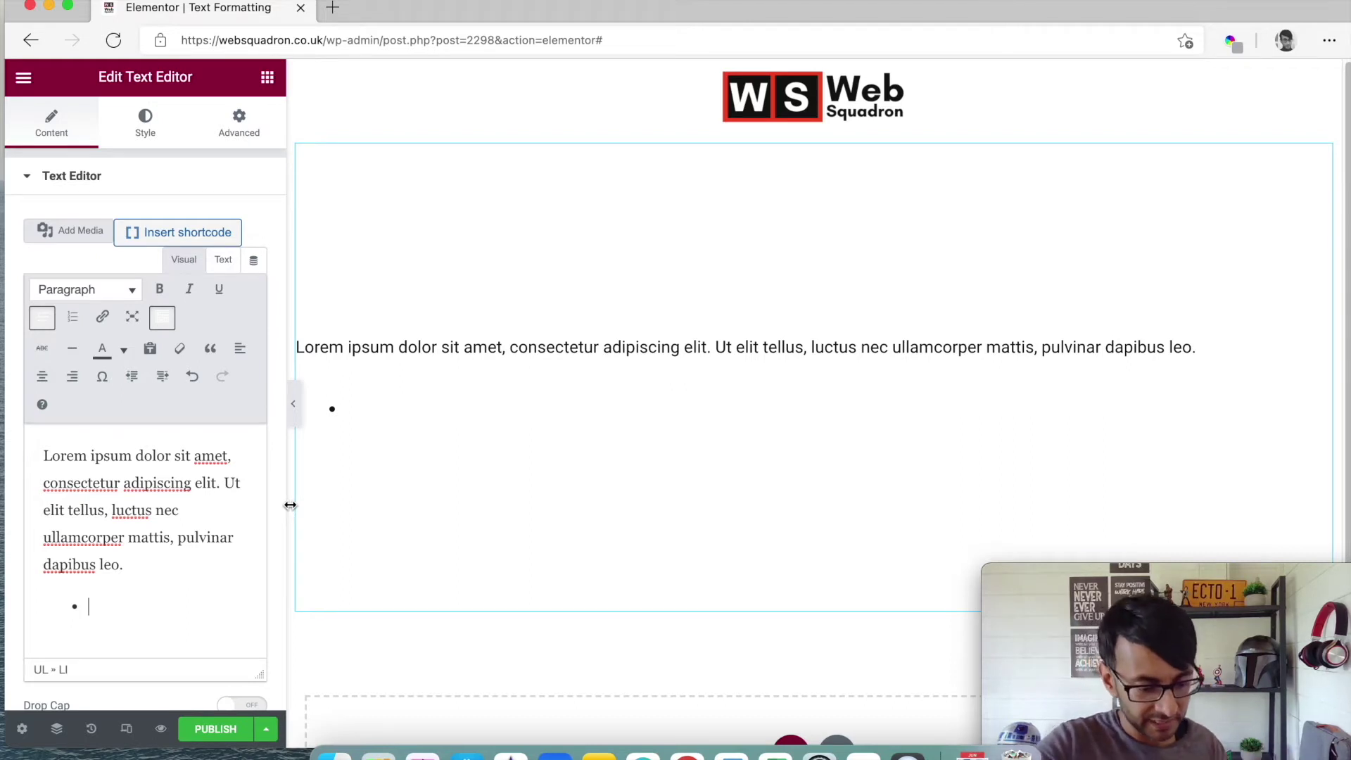
text(N1)
key(Return)
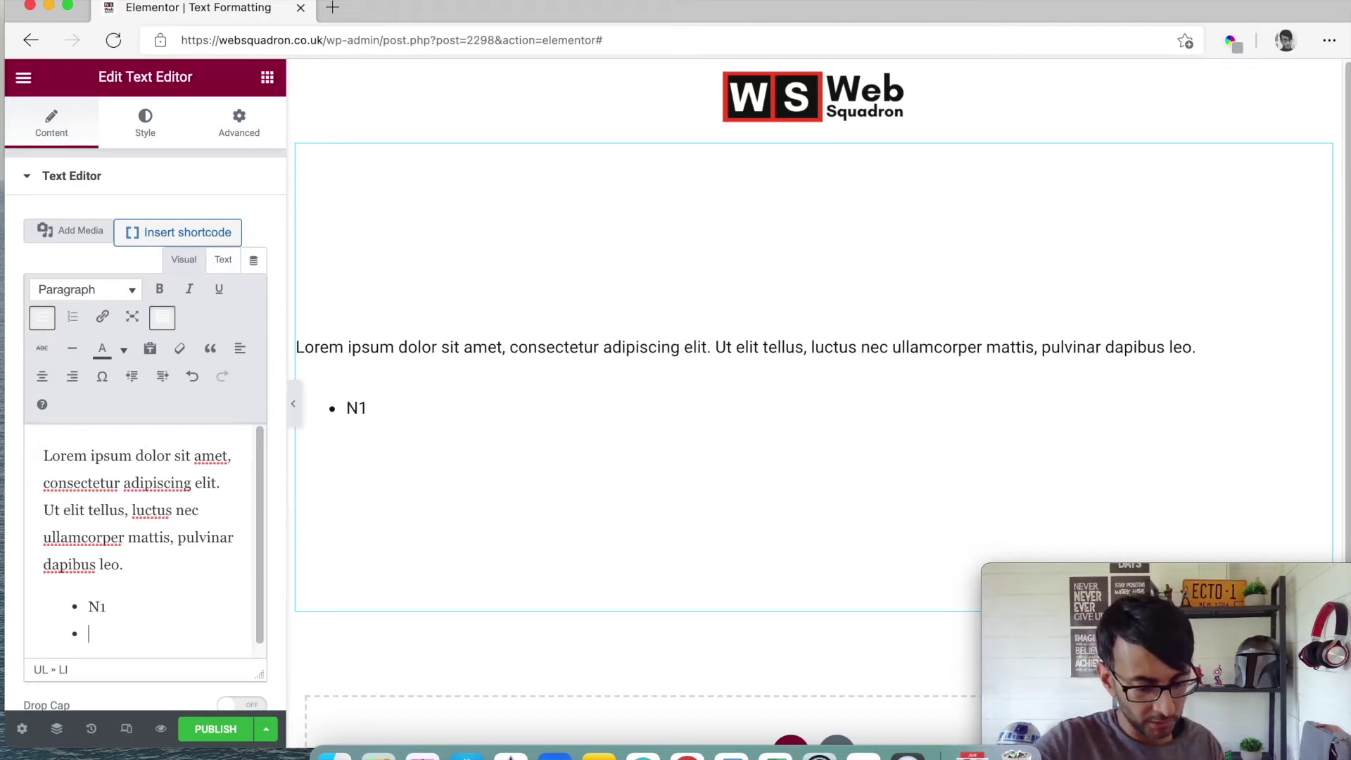
text(n2)
key(Return)
text(N3)
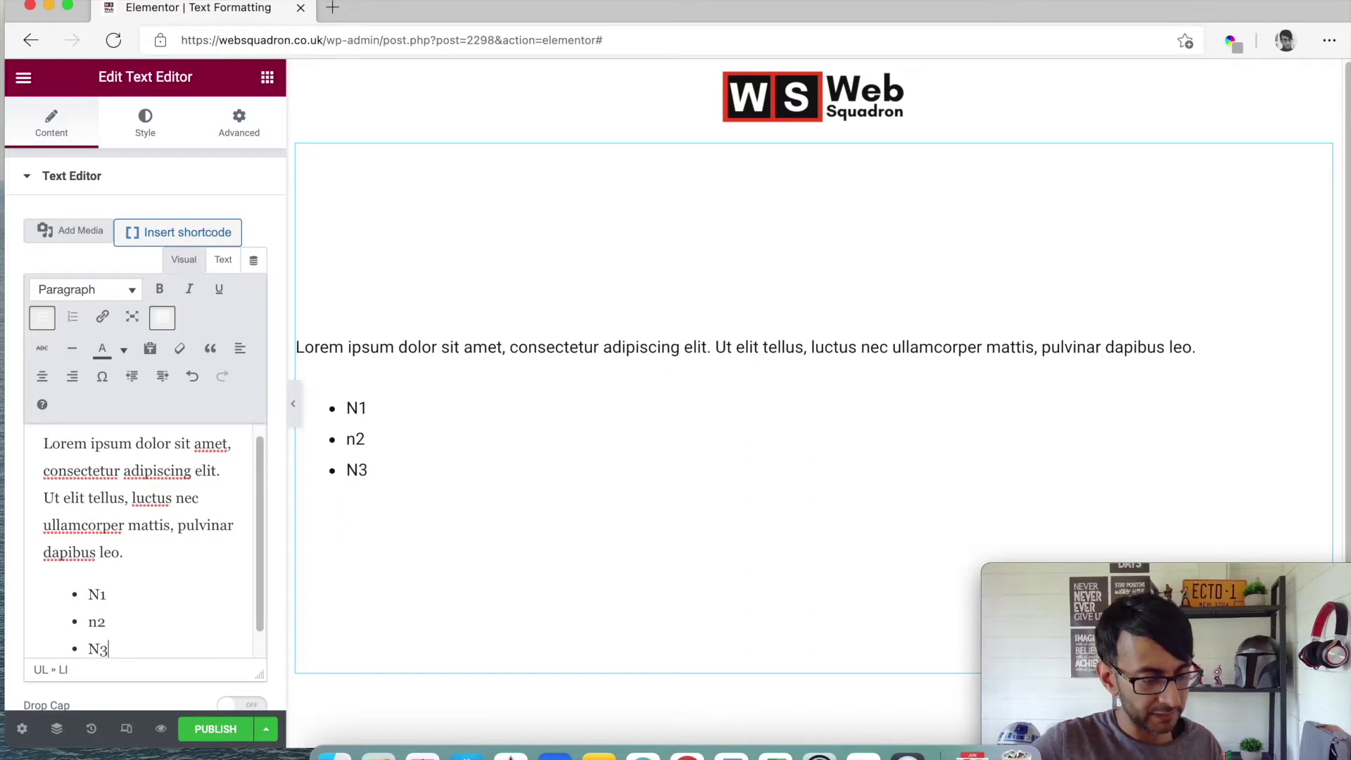
- Add a 'dsdsdsdssdsdsdsd' line followed by a numbered list eee, rrrr, rrrrrr
key(Return)
key(Return)
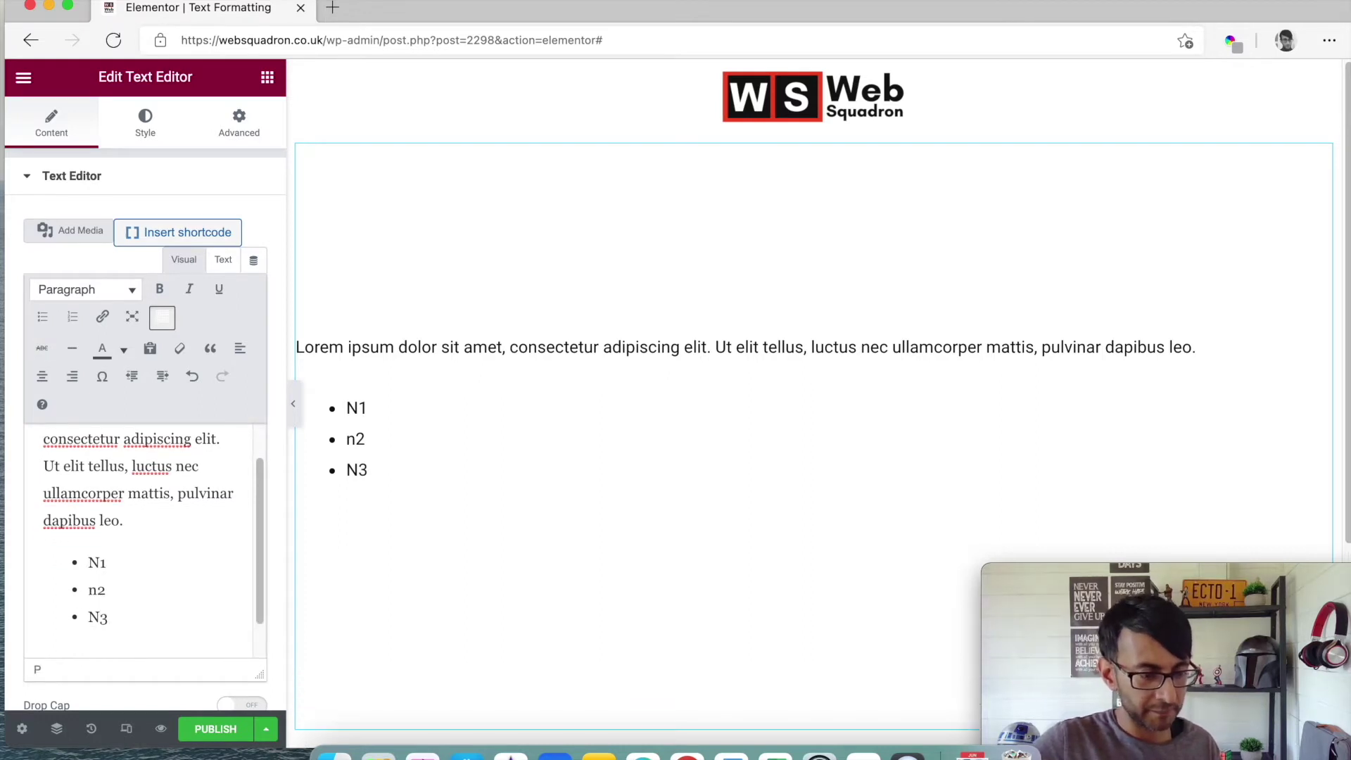
text(dsdsdsdssdsdsdsd)
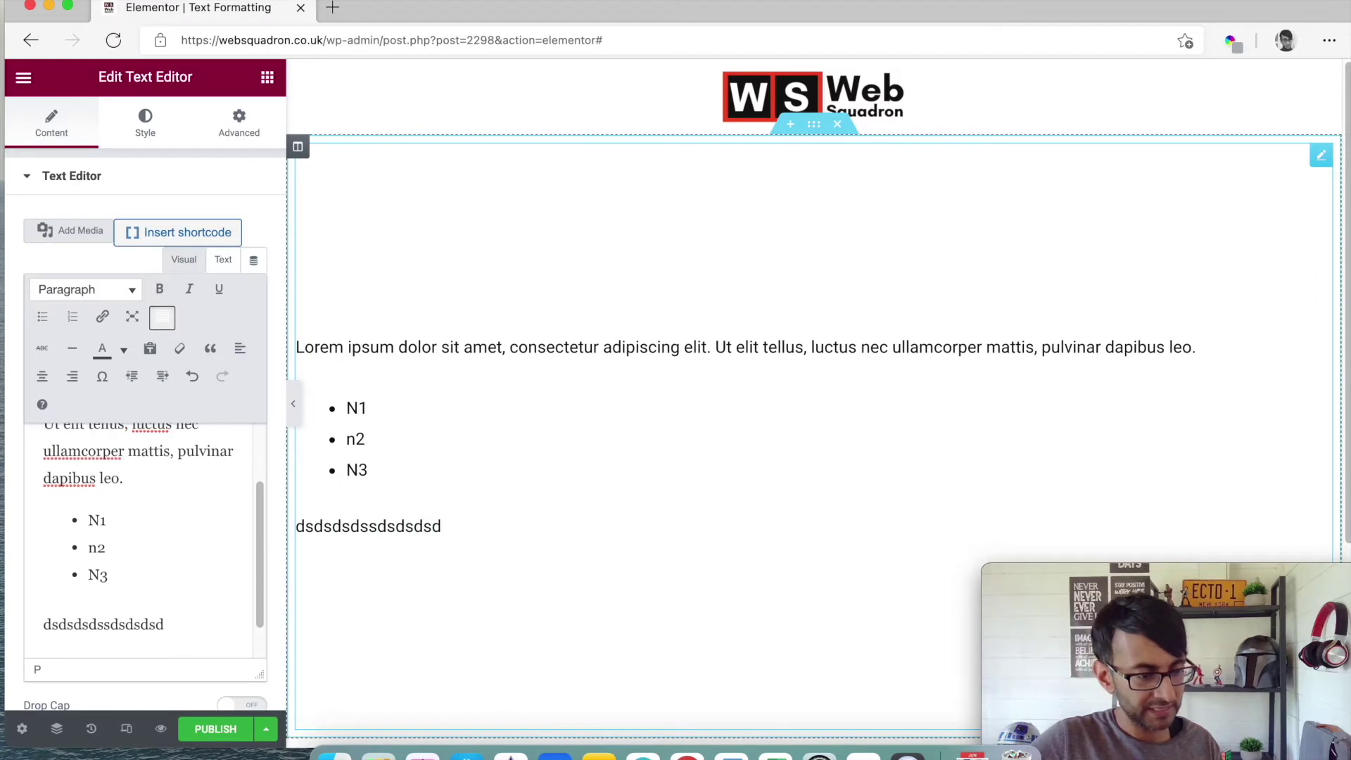
click(71, 323)
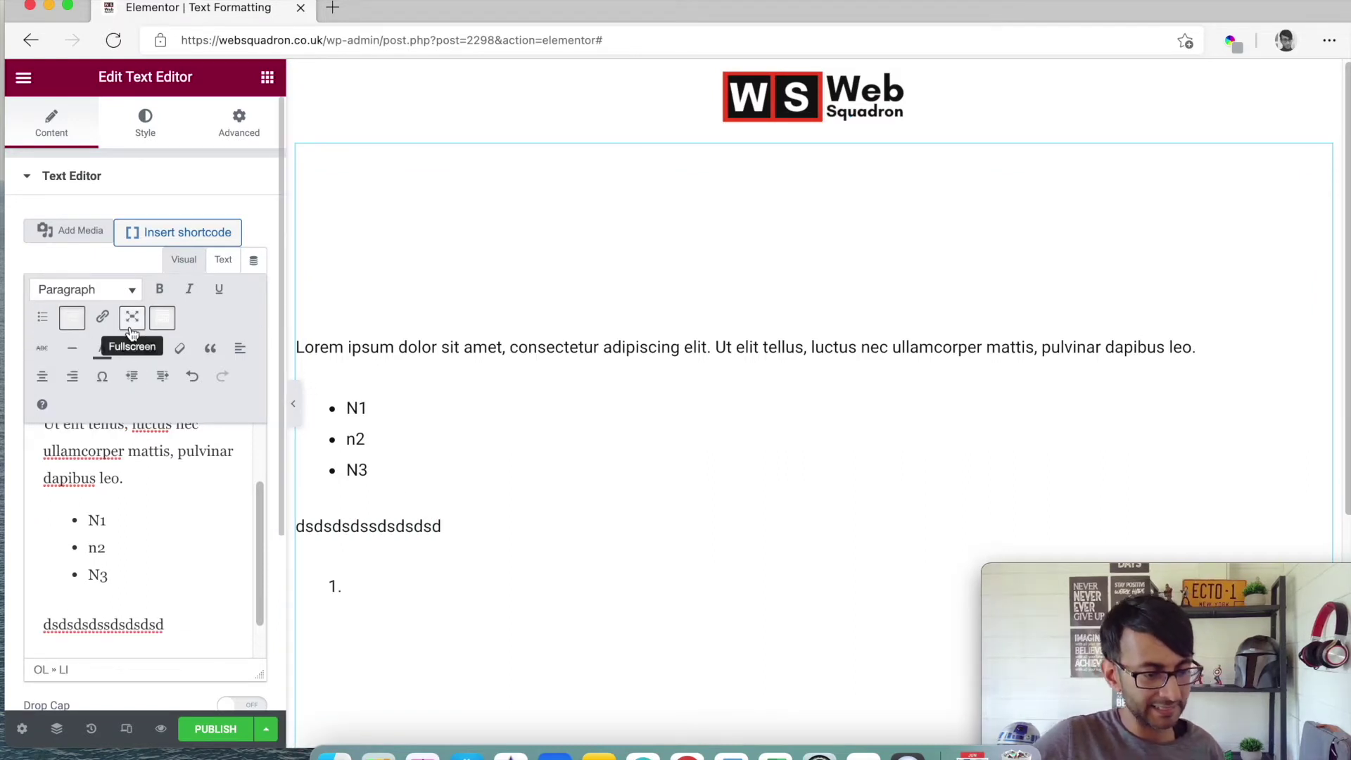
text(eee)
key(Return)
text(rrrr)
key(Return)
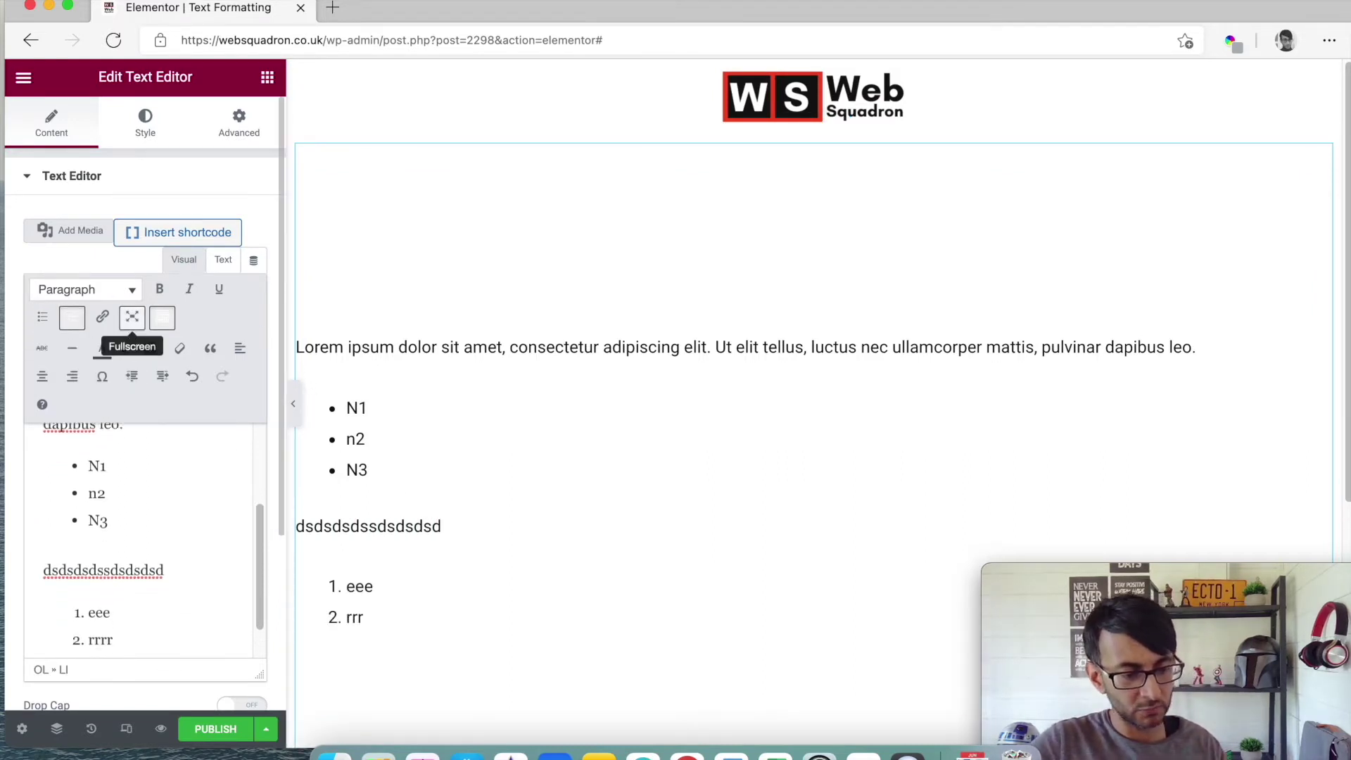
text(rrrrrr)
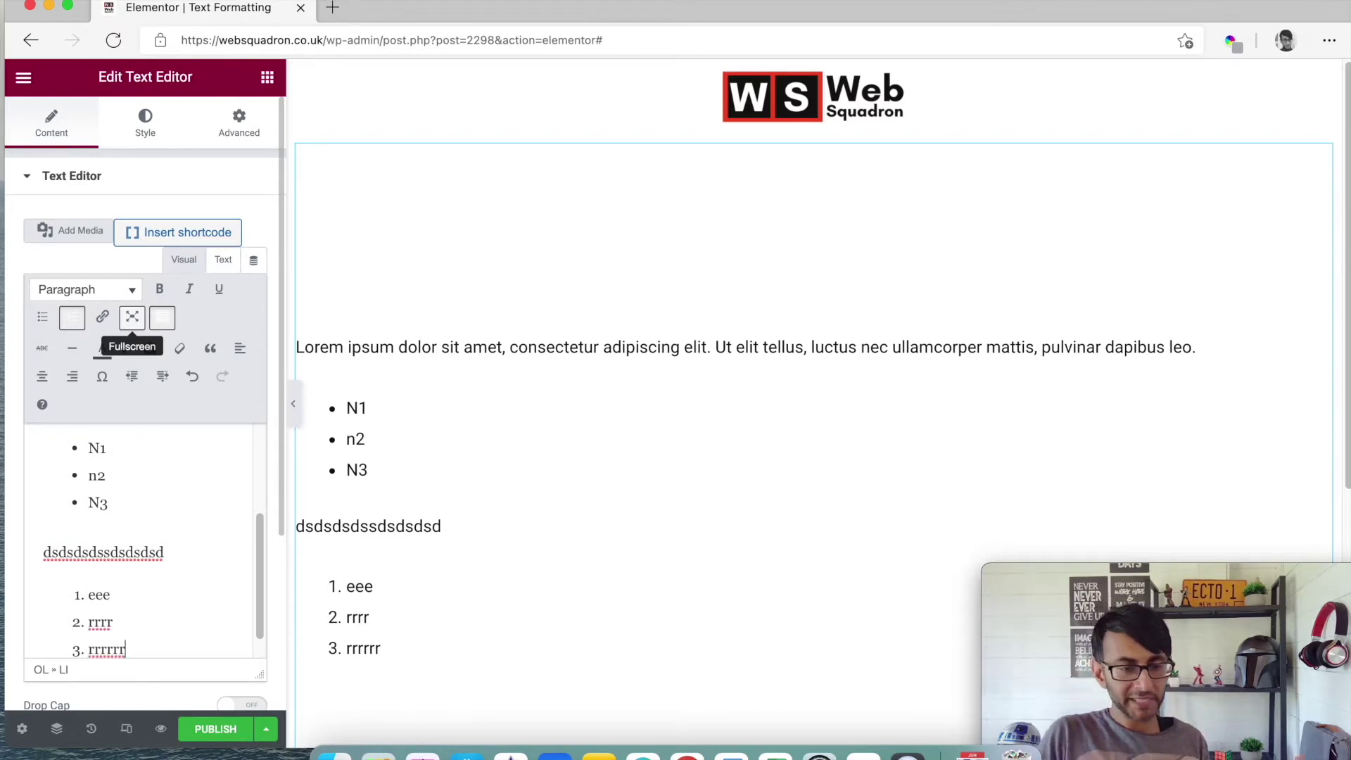
click(223, 259)
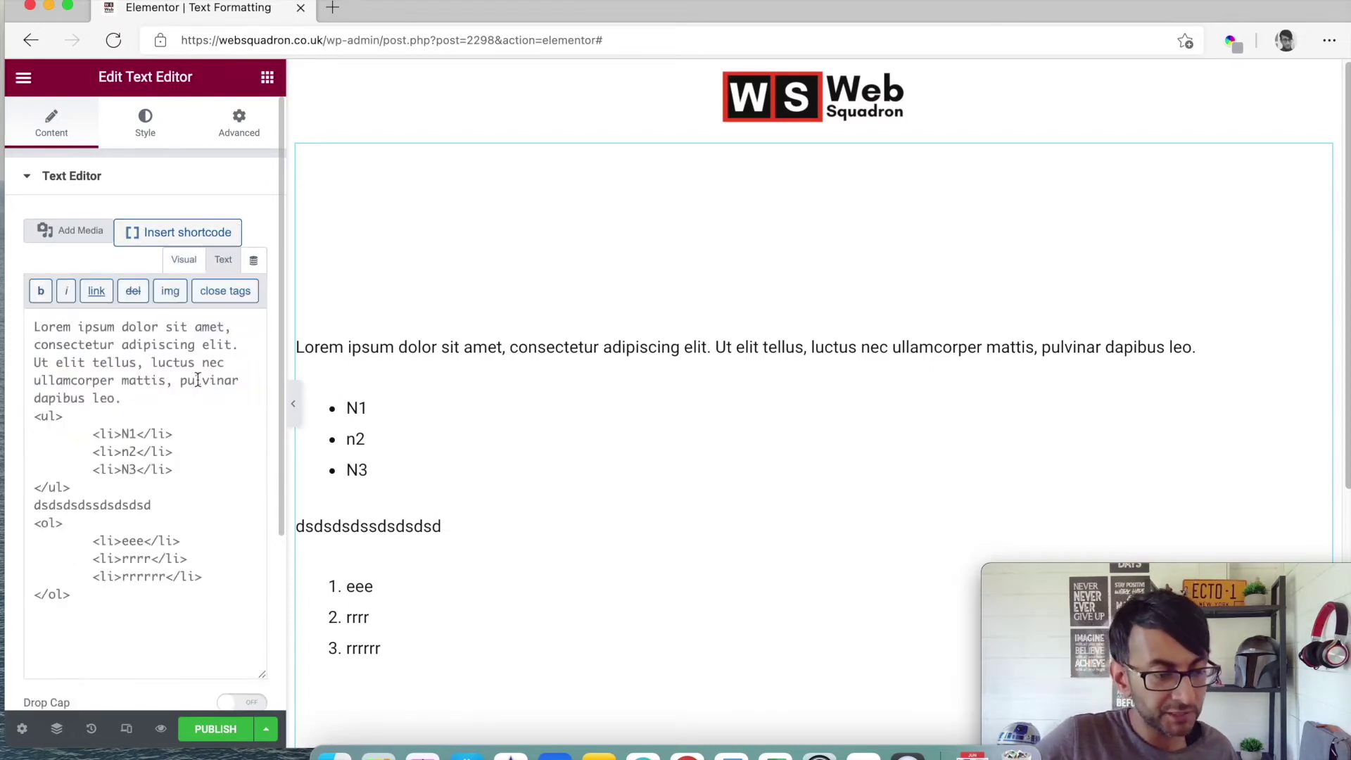
- In the HTML source, remove the line breaks before <ul>, after </ul>, and before <ol>
click(159, 398)
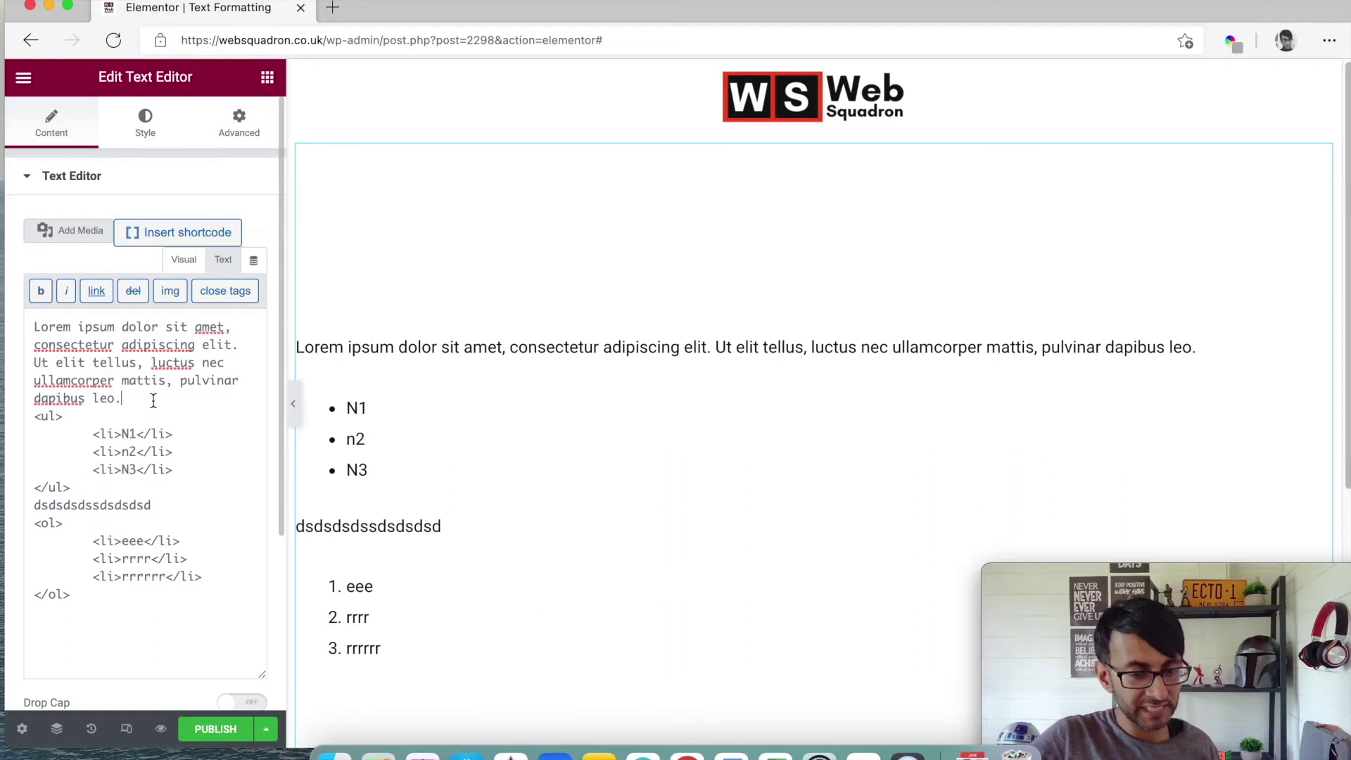
key(Delete)
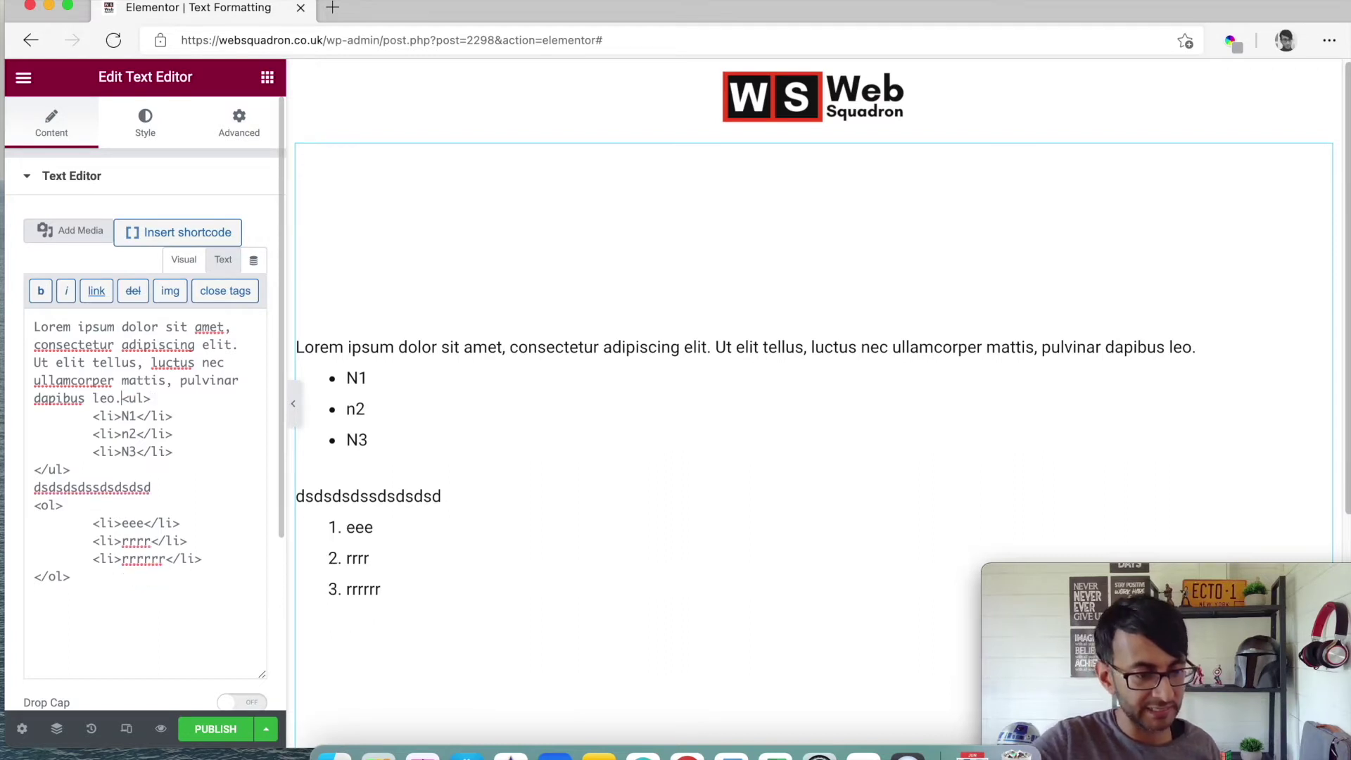
click(114, 476)
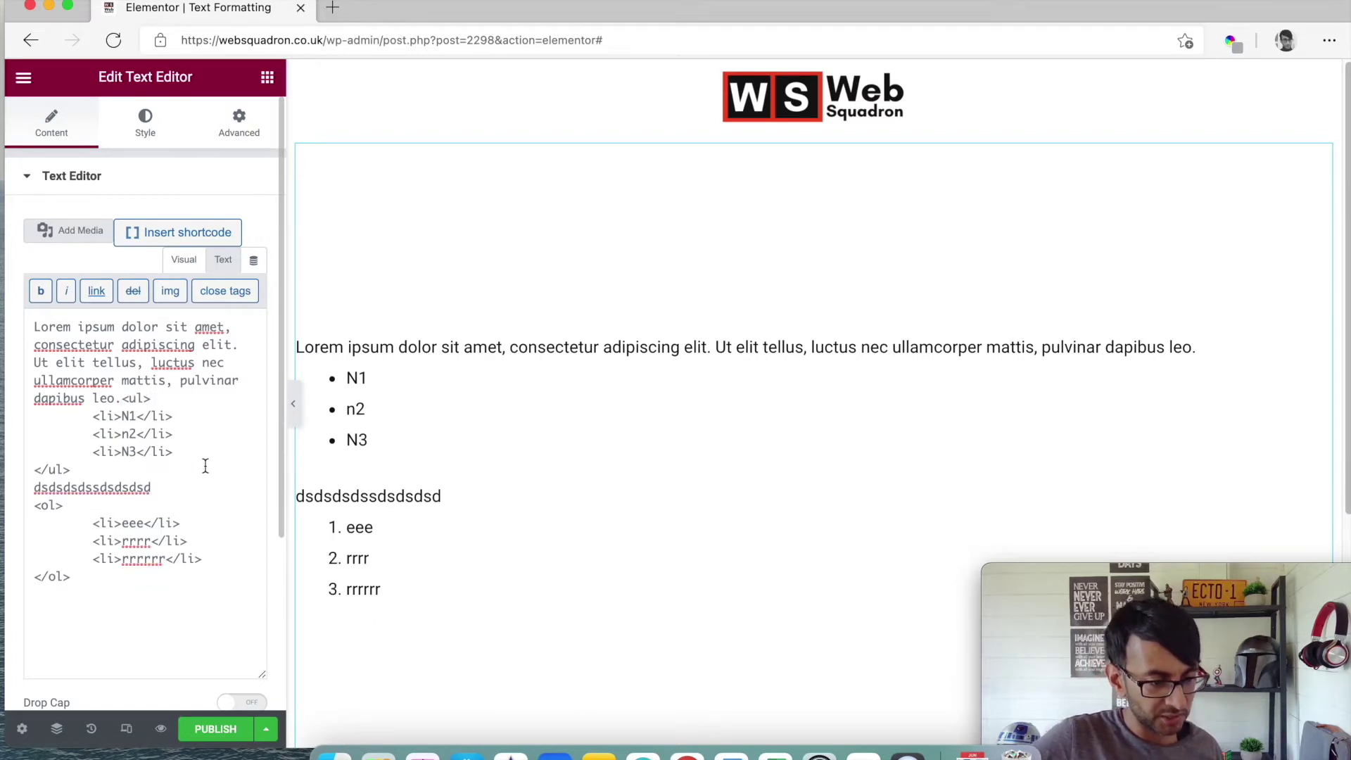
key(Delete)
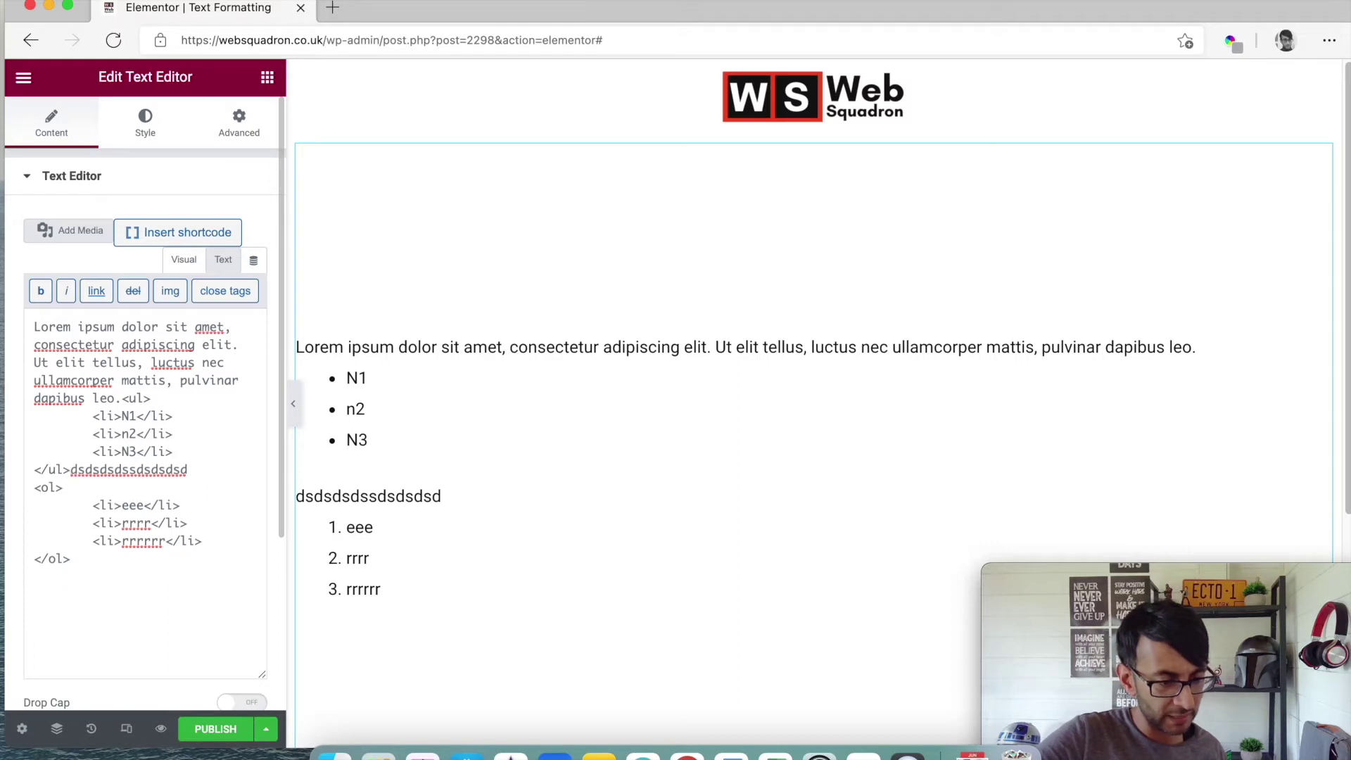
click(200, 473)
key(Delete)
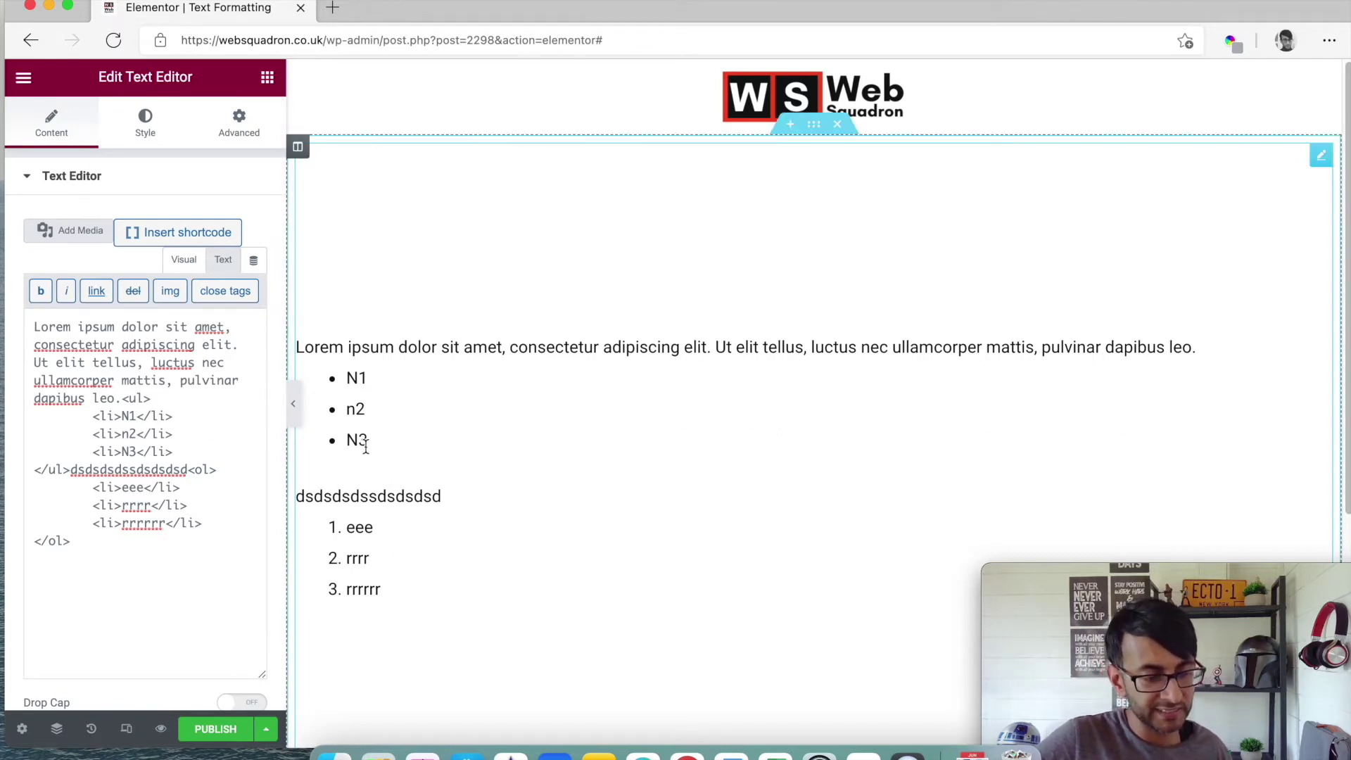
click(70, 469)
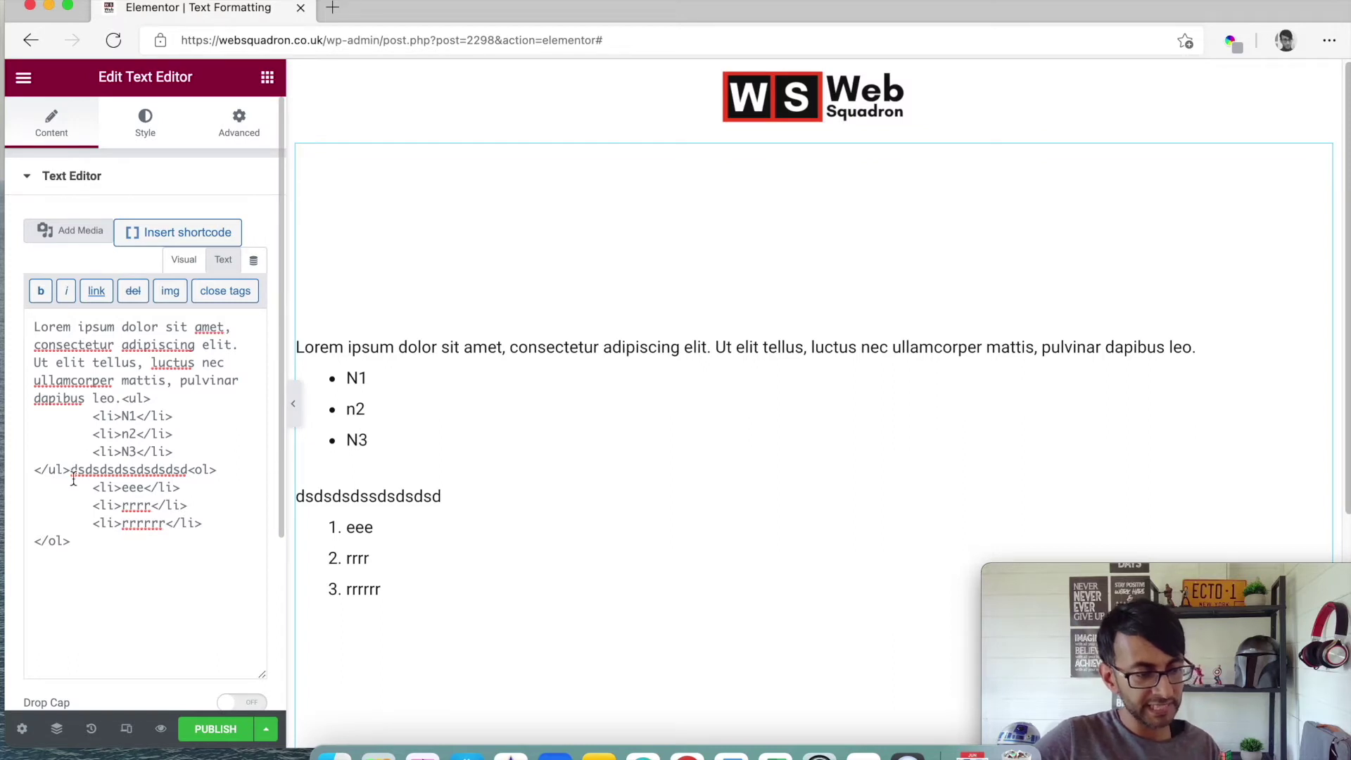
key(Return)
key(BackSpace)
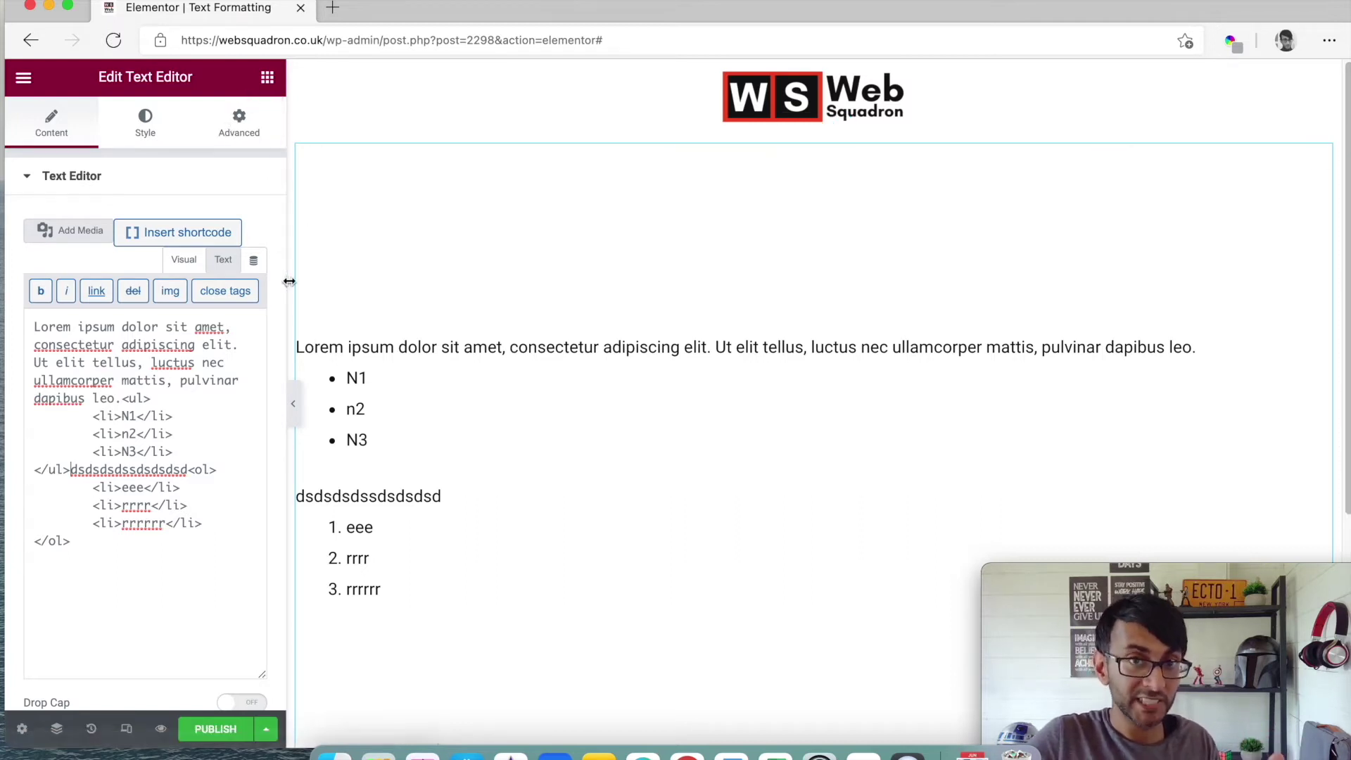
click(378, 754)
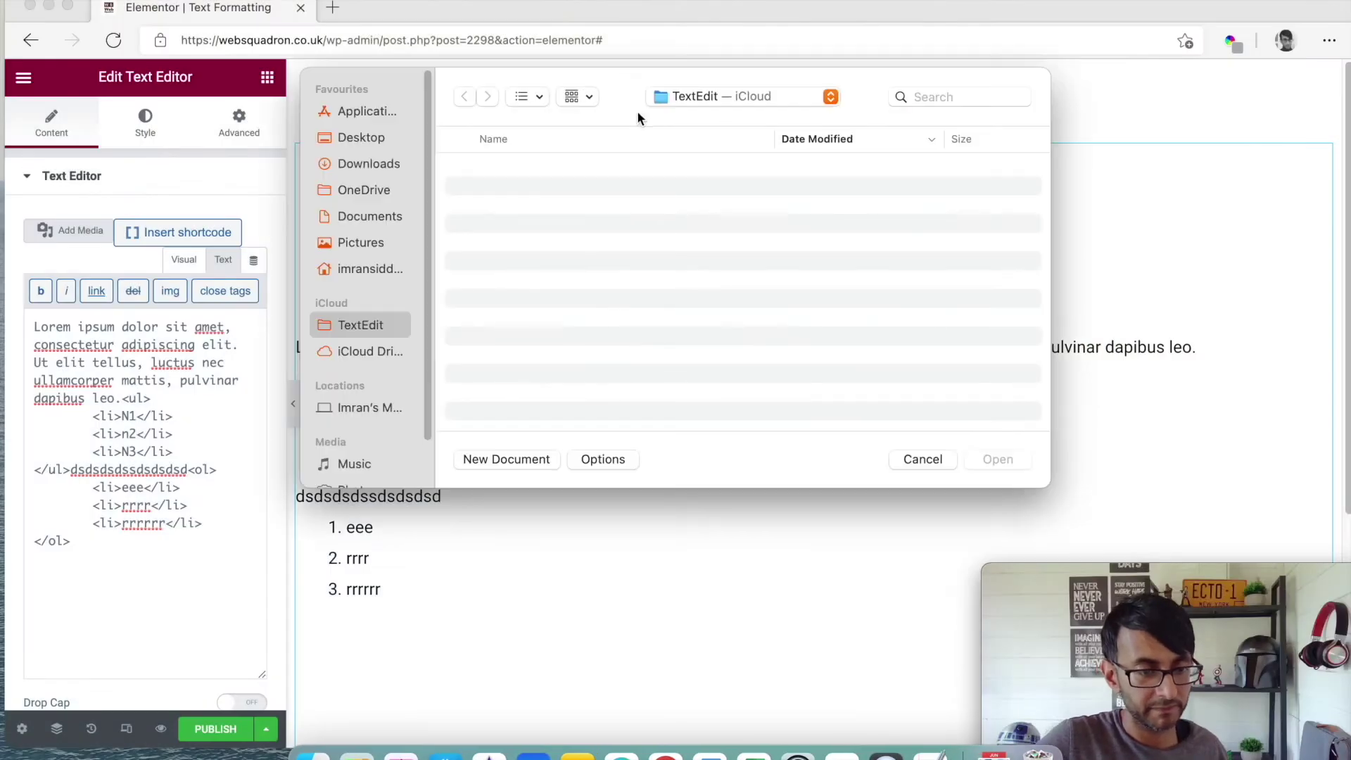
- Create a new blank TextEdit document and move its window over the page
click(522, 458)
drag(543, 36, 727, 158)
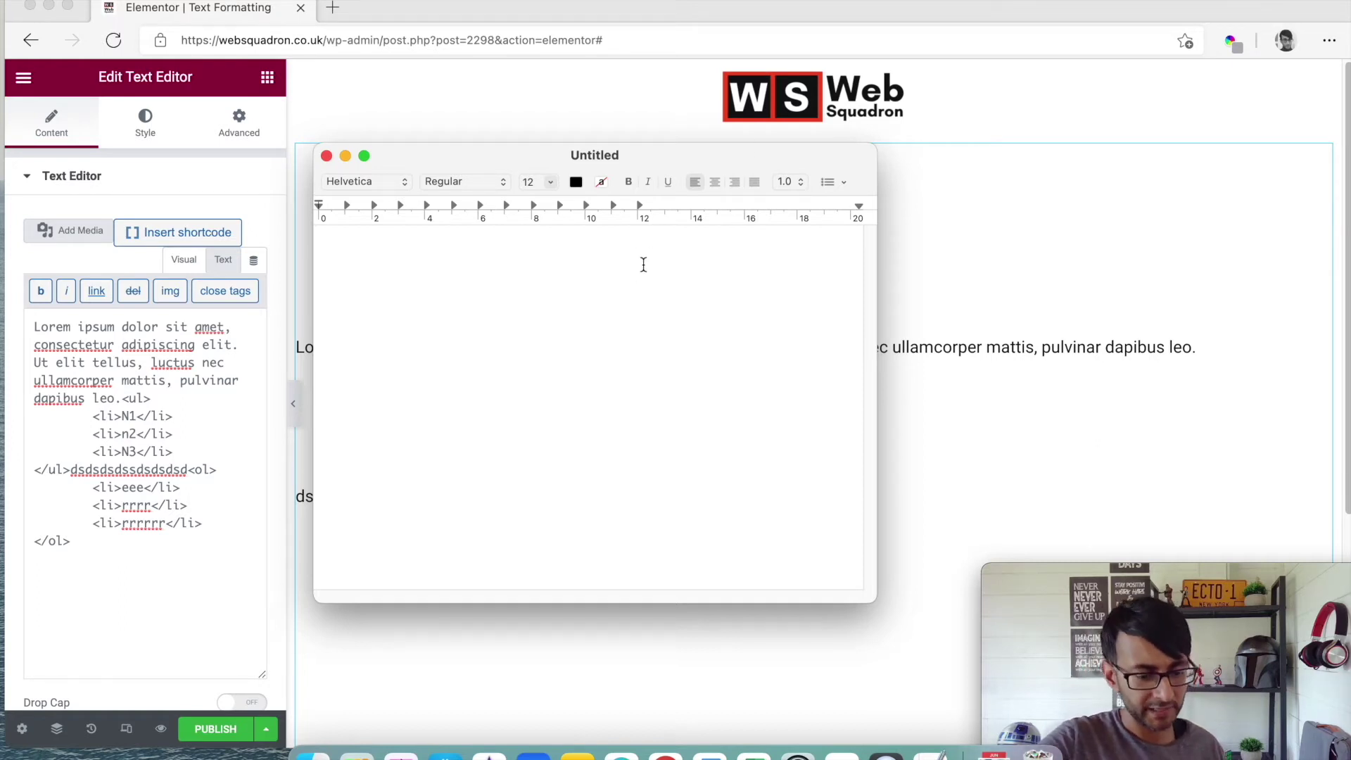
- Type 'New Sentence Hello Hi Goodbye New Line', a blank line, then 'New Line After Space'
text(New )
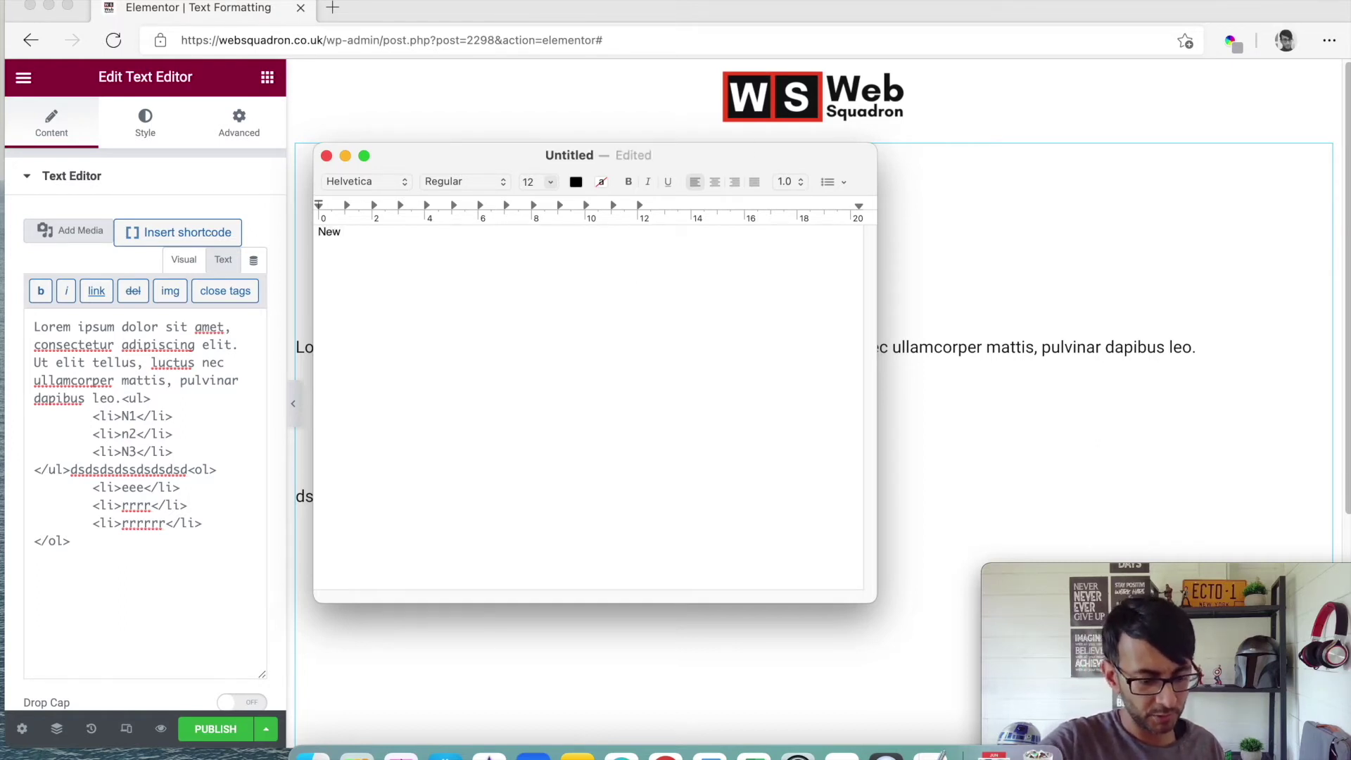
text(Sentenc)
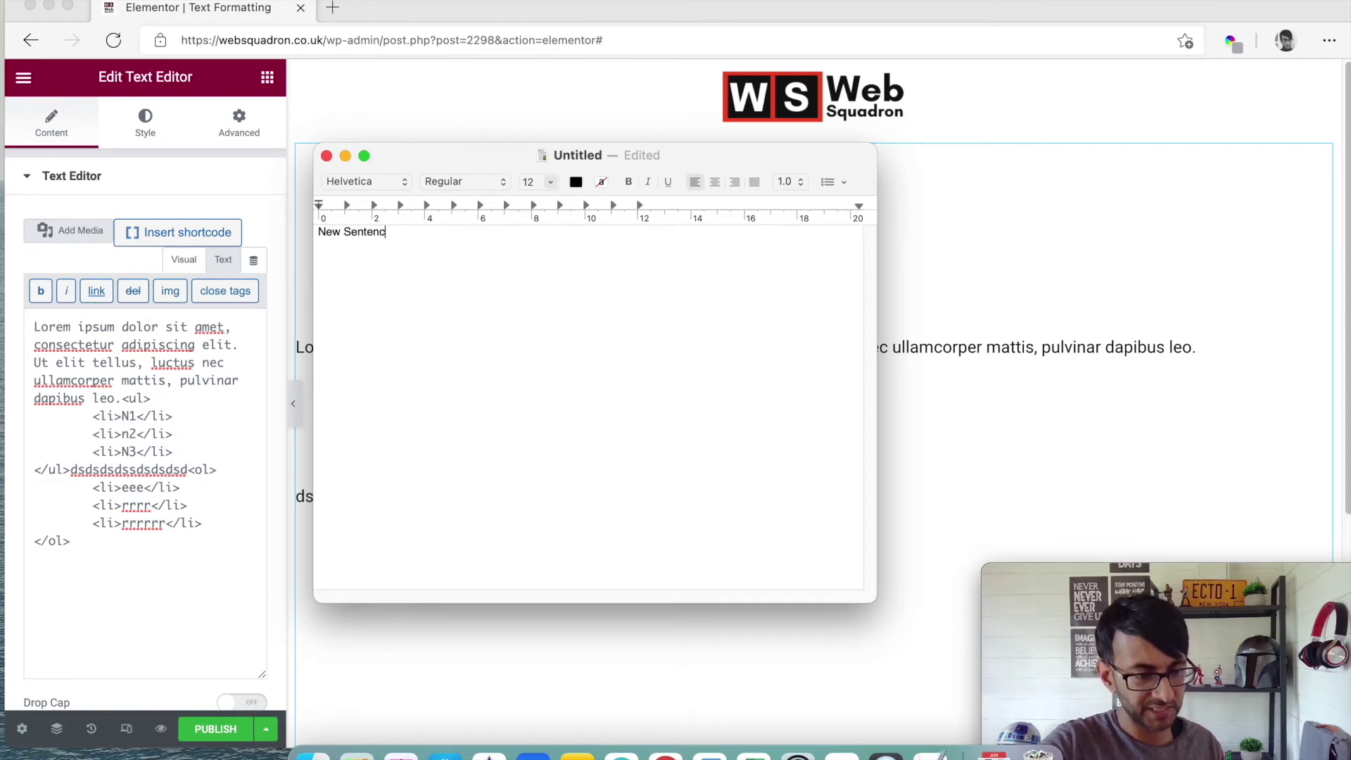
text(e Hello)
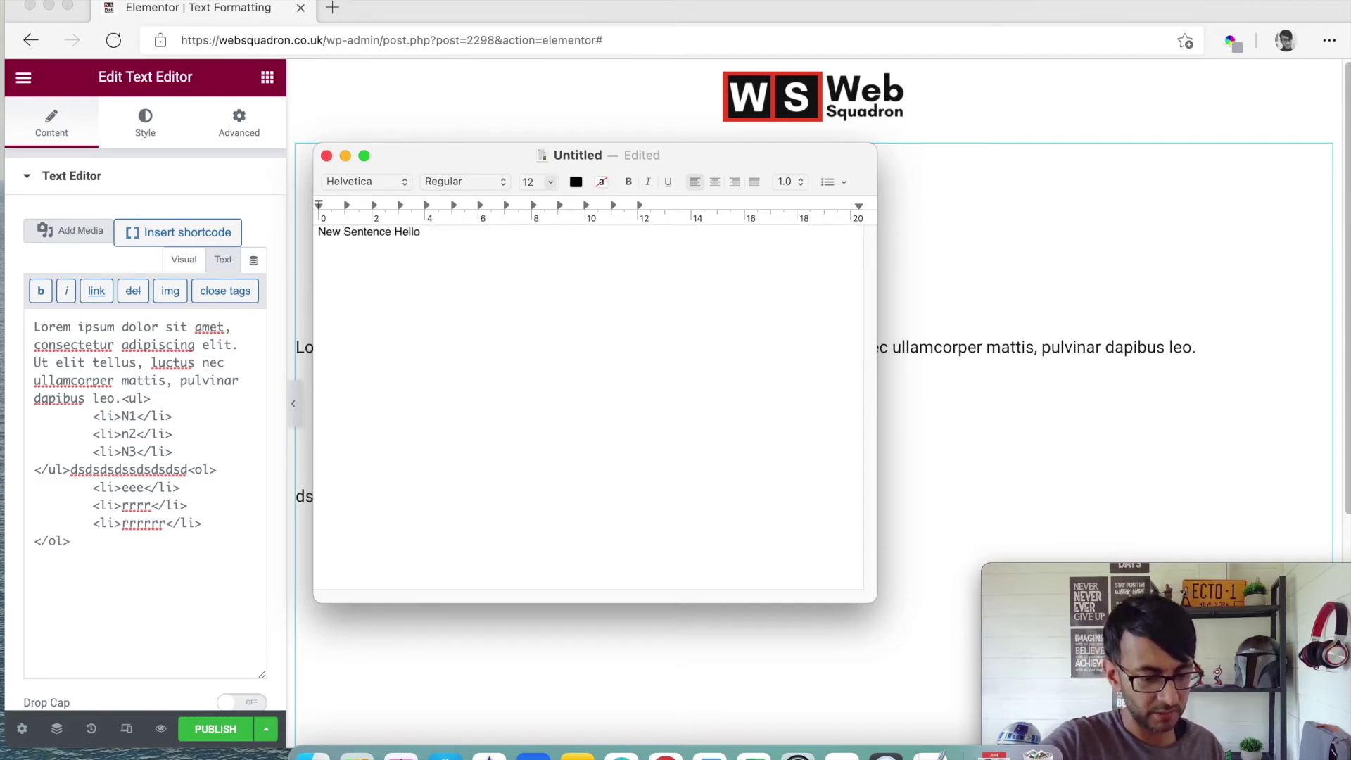
text( Hi Goodby)
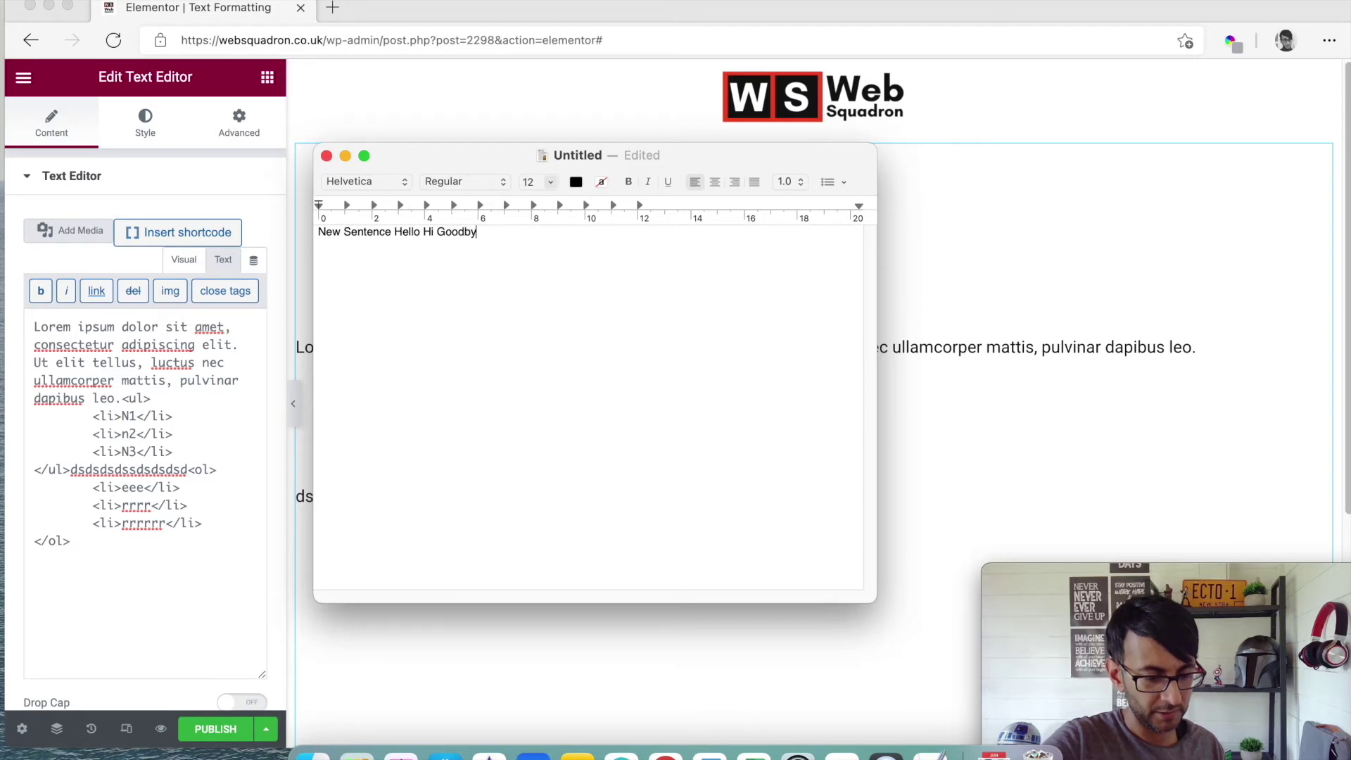
text(e )
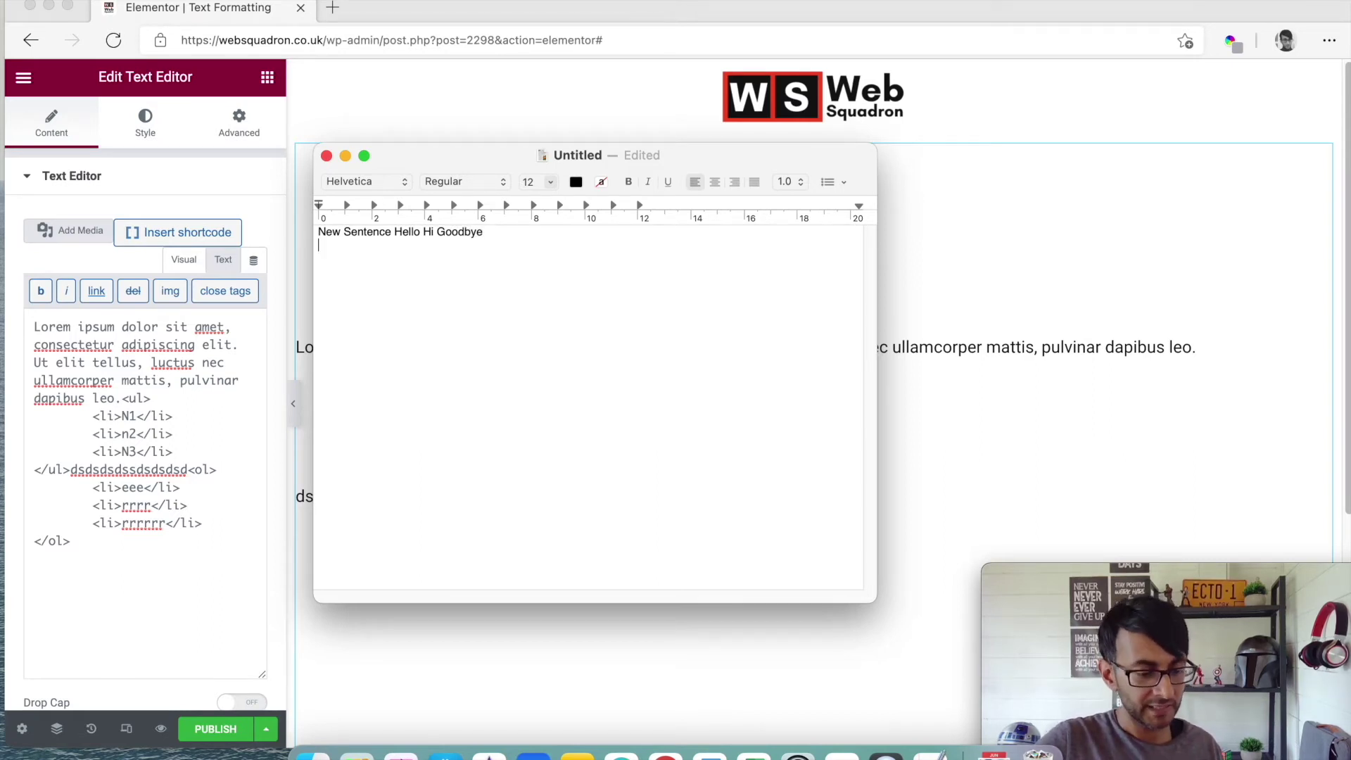
text(New Line)
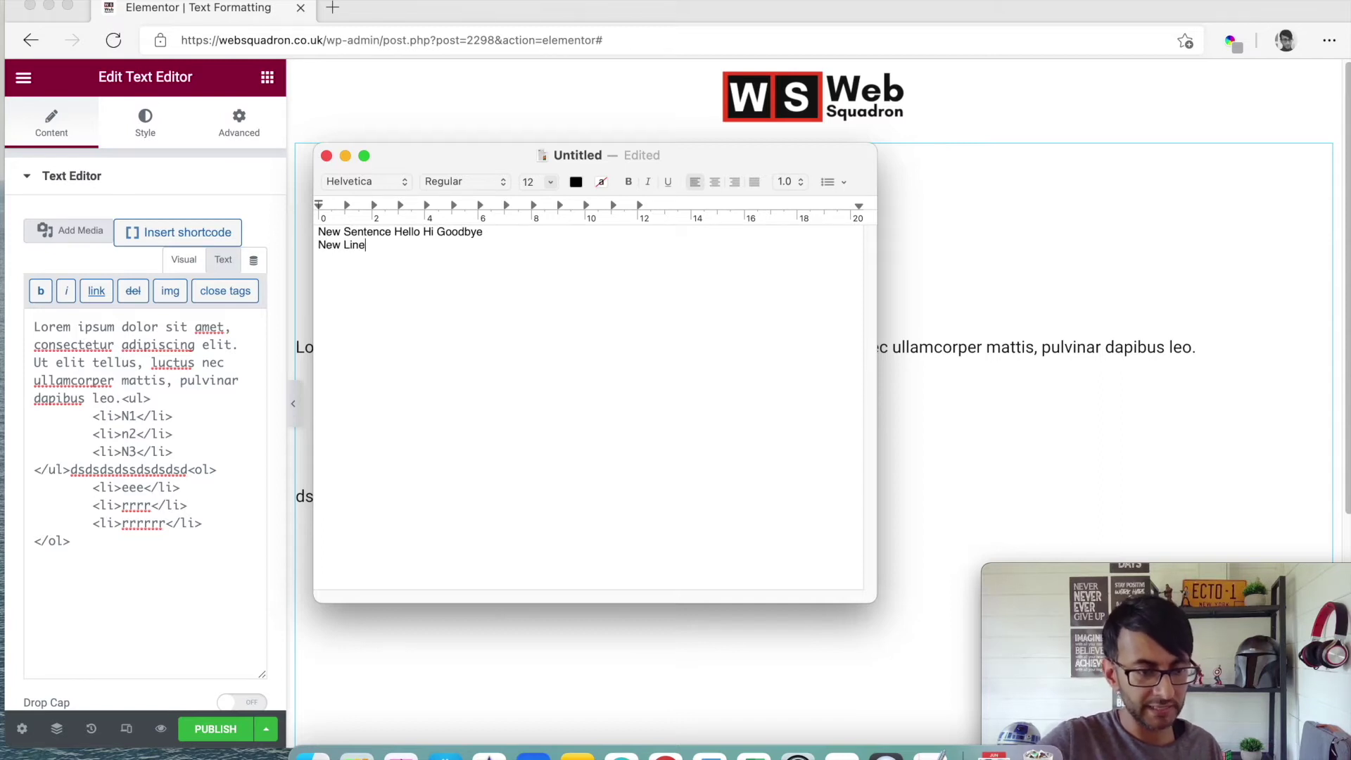
key(Return)
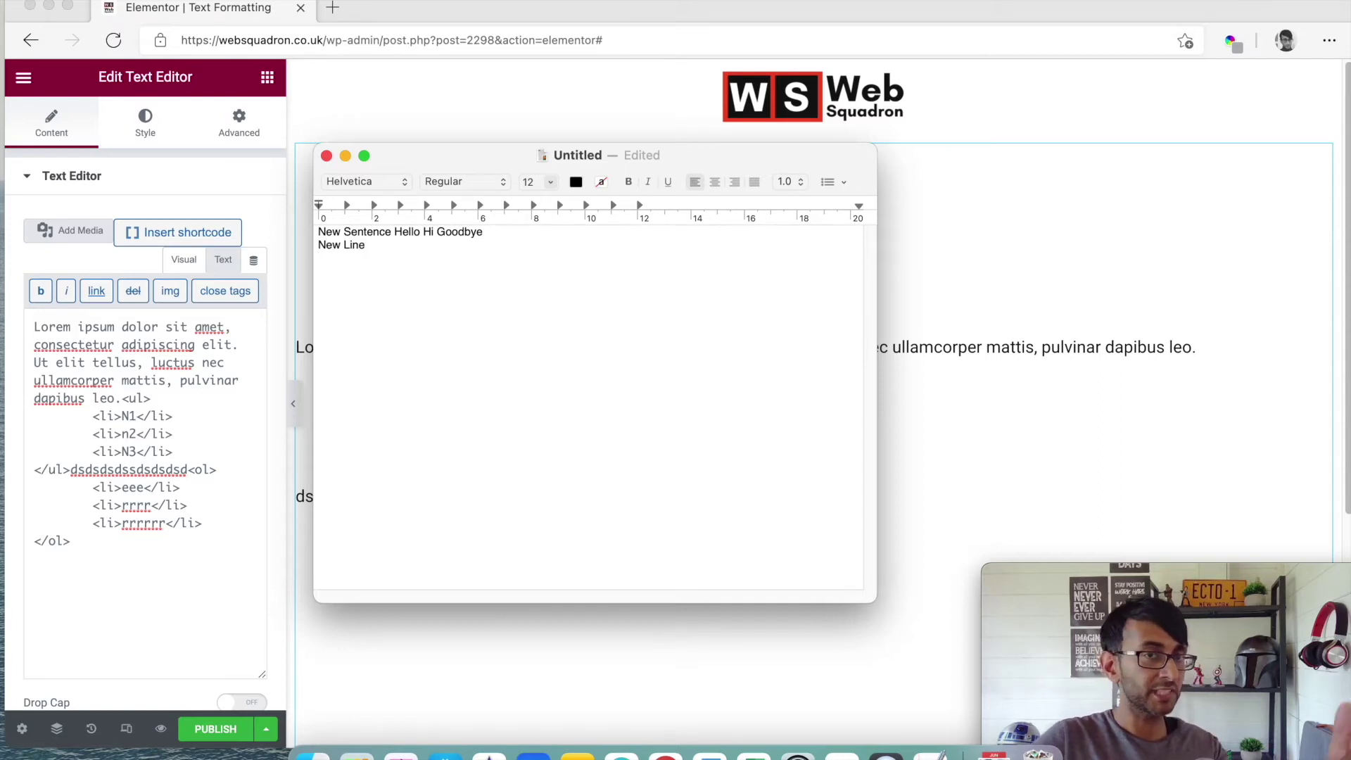
key(Return)
text(New L)
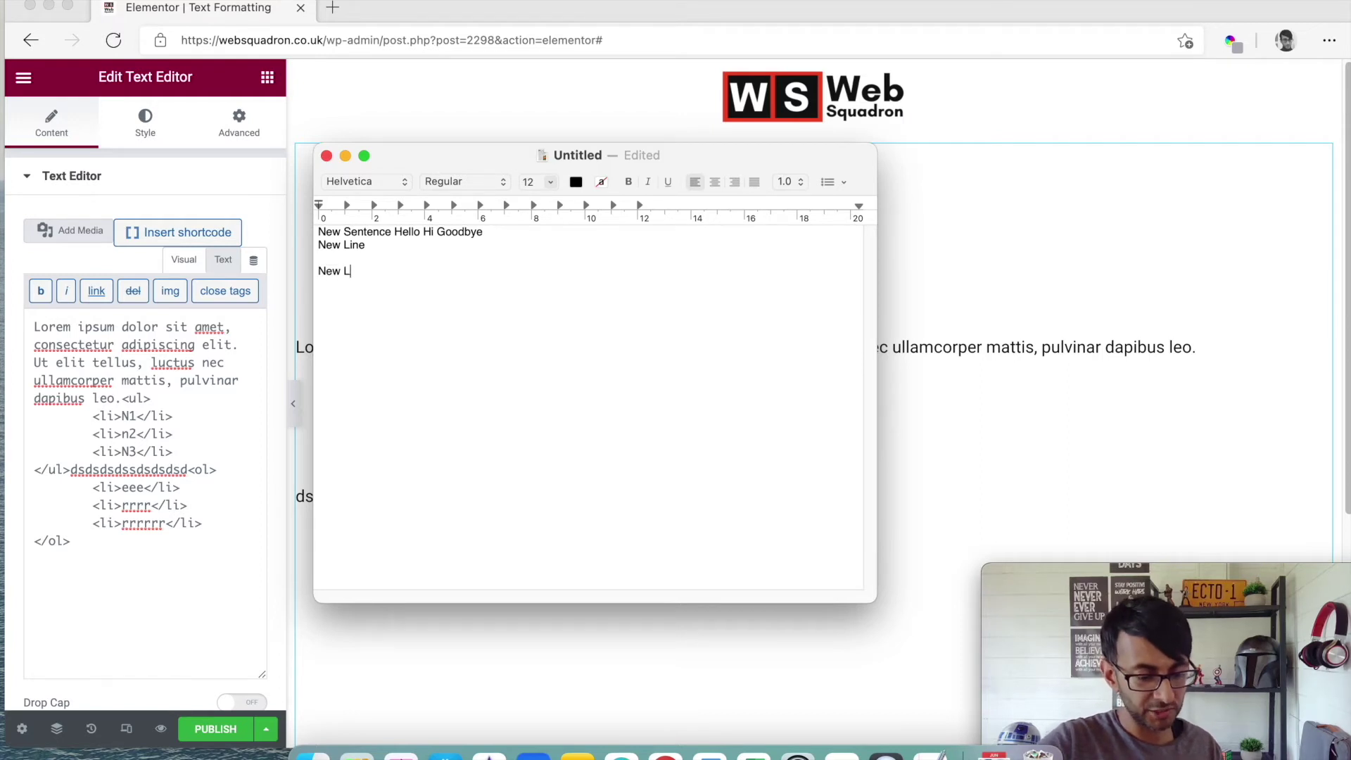
text(ine After Space)
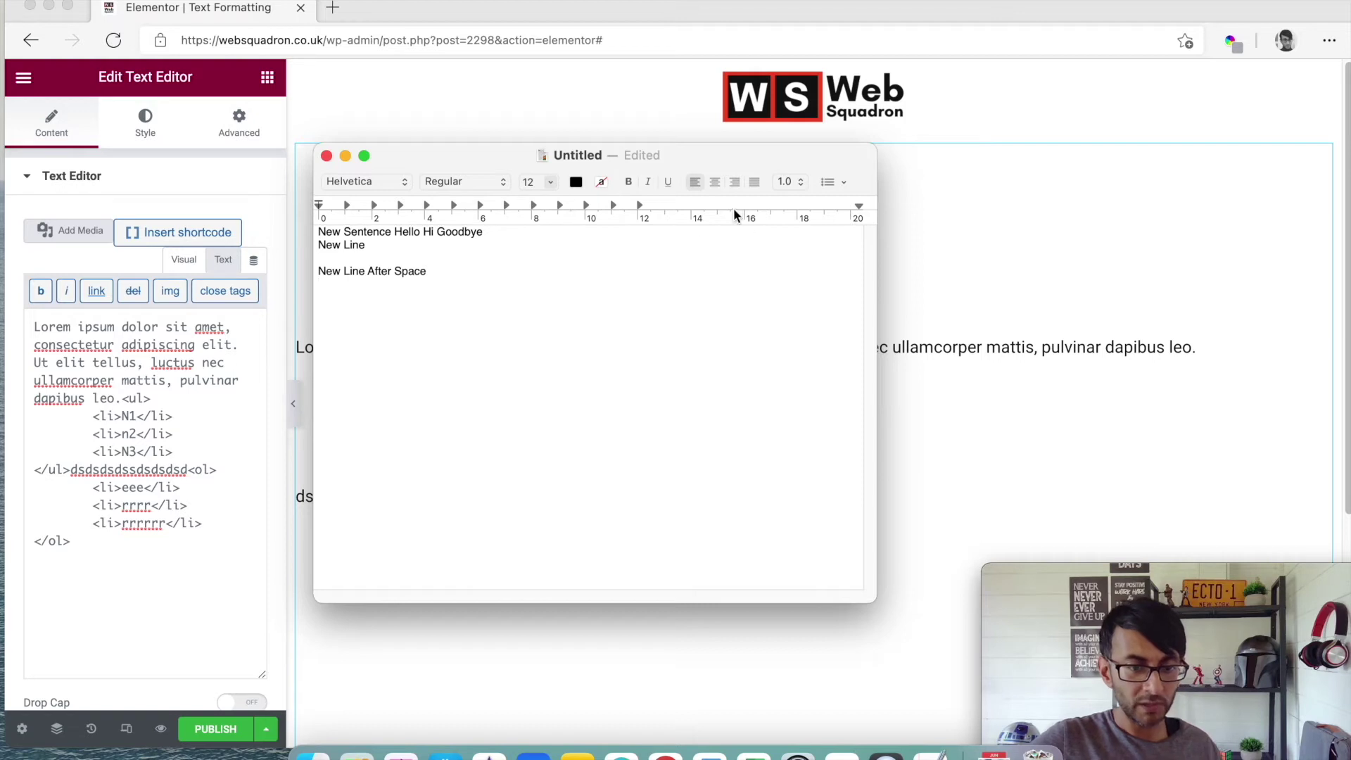
- Add a bulleted list B1, B2, B3, followed by the line 'No space new line'
click(837, 182)
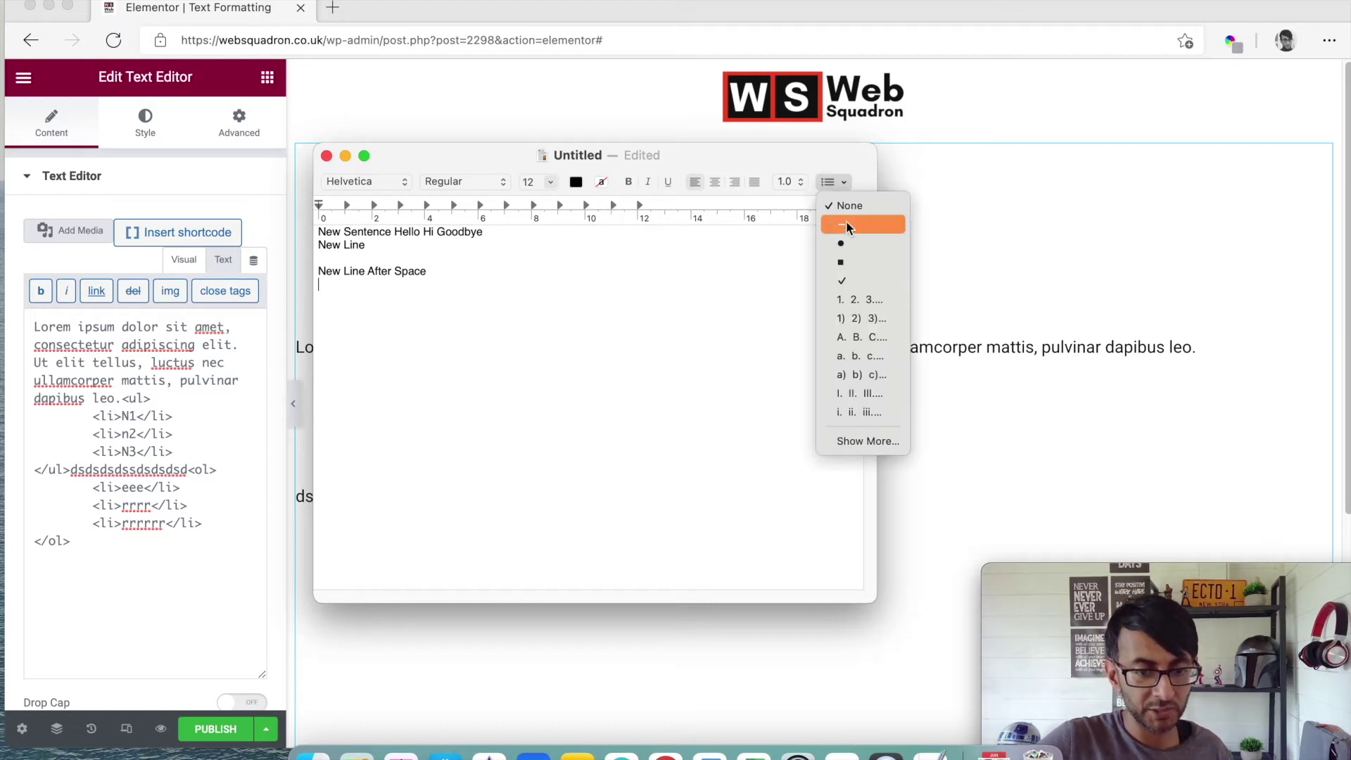
click(849, 239)
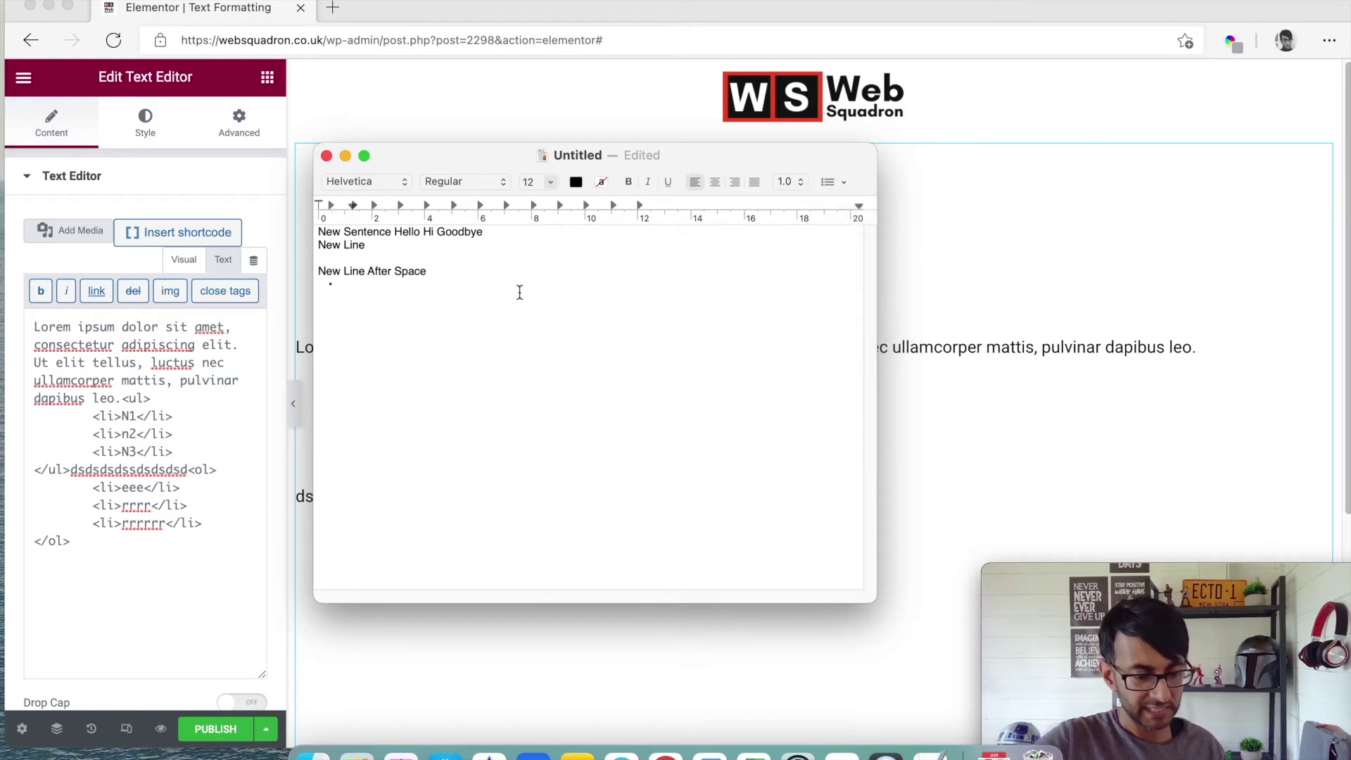
text(B1)
key(Return)
text(B2)
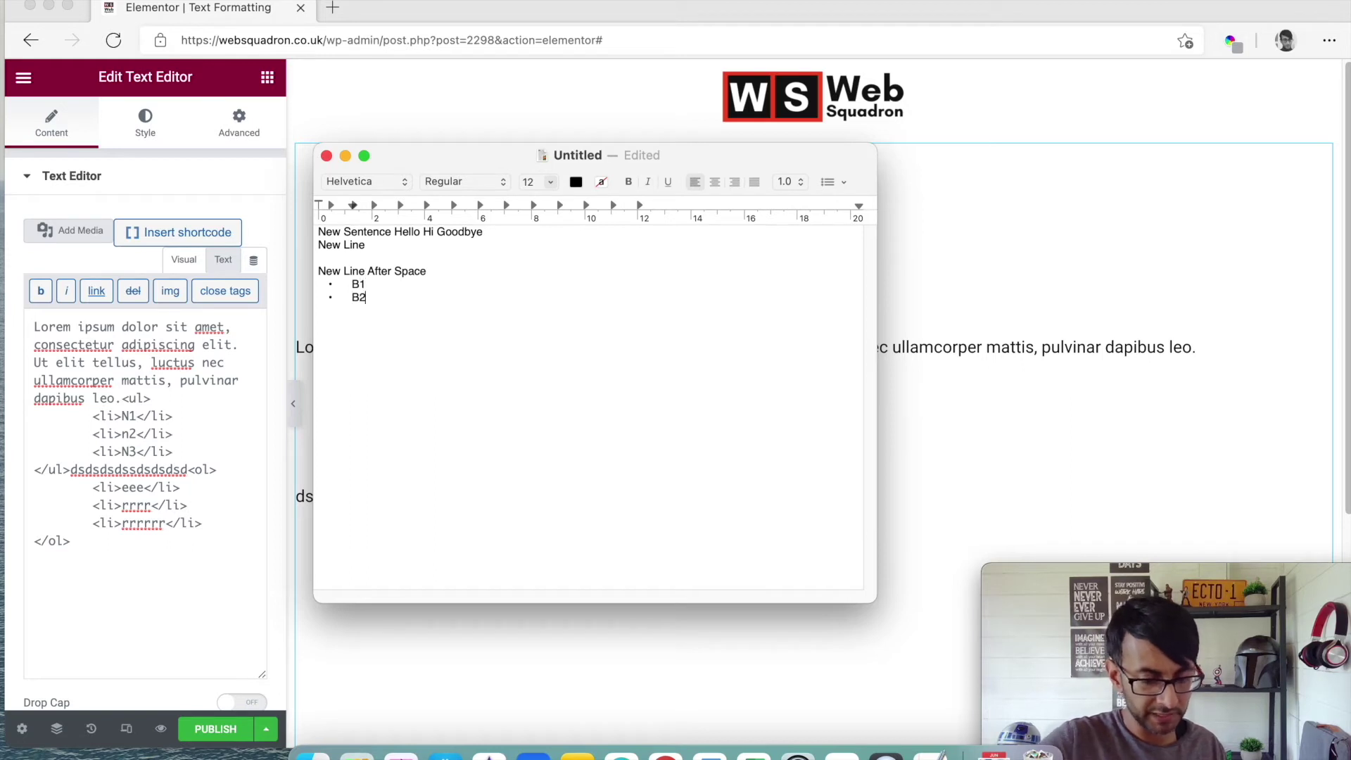
key(Return)
text(B3)
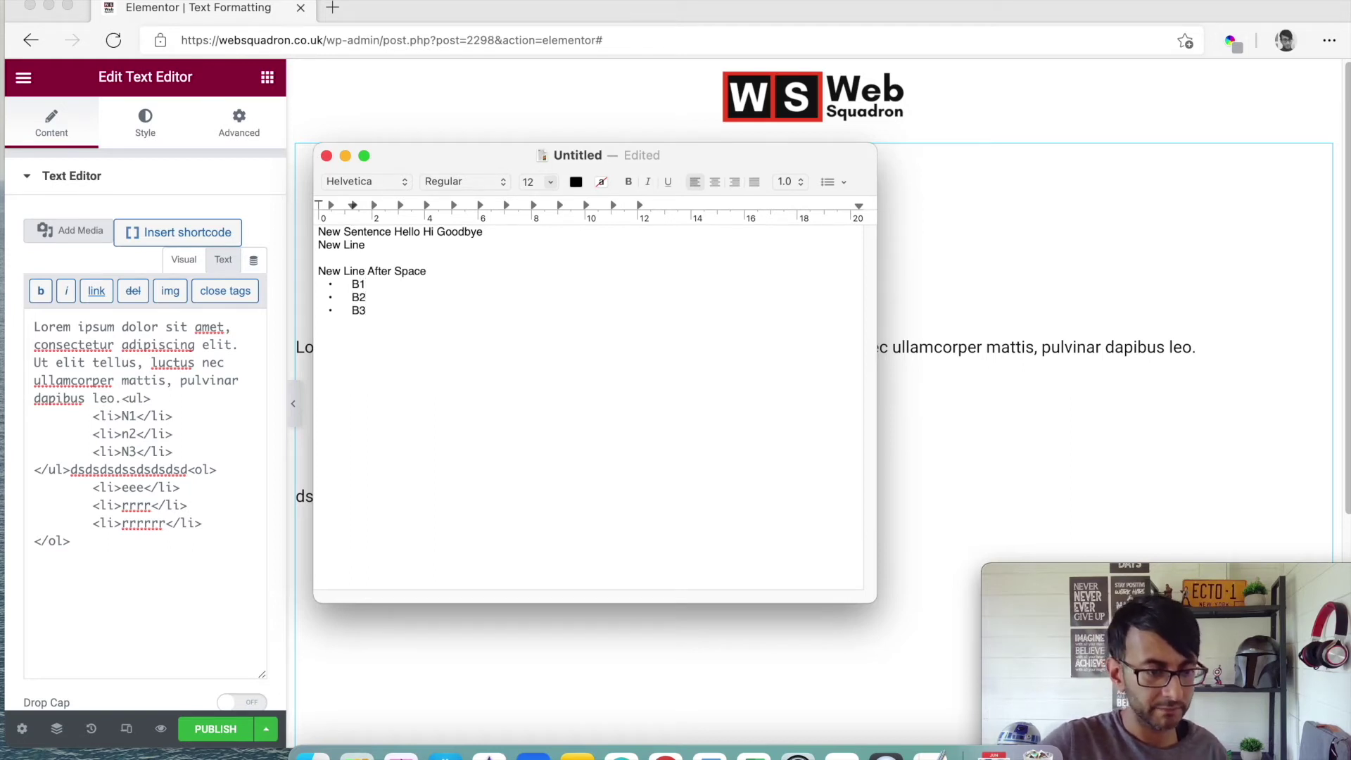
key(Return)
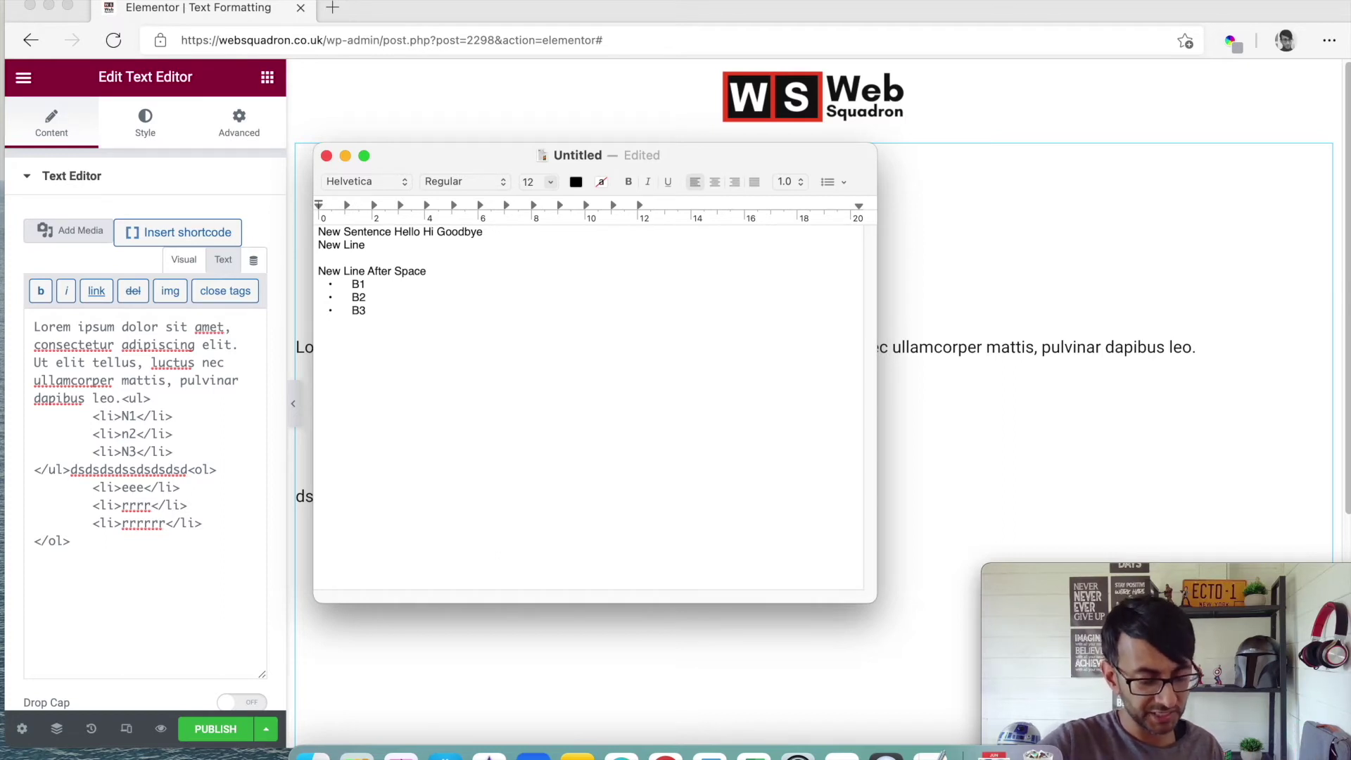
text(No s)
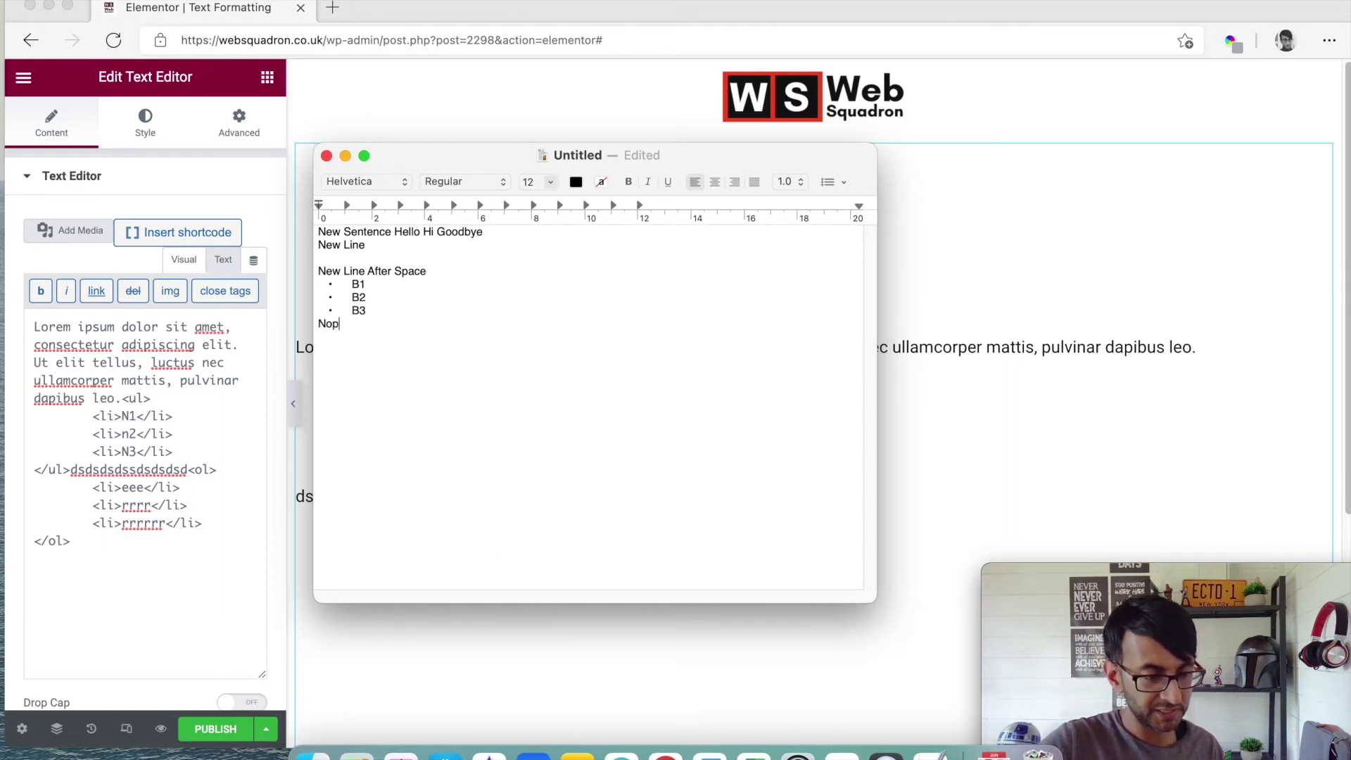
text(pace)
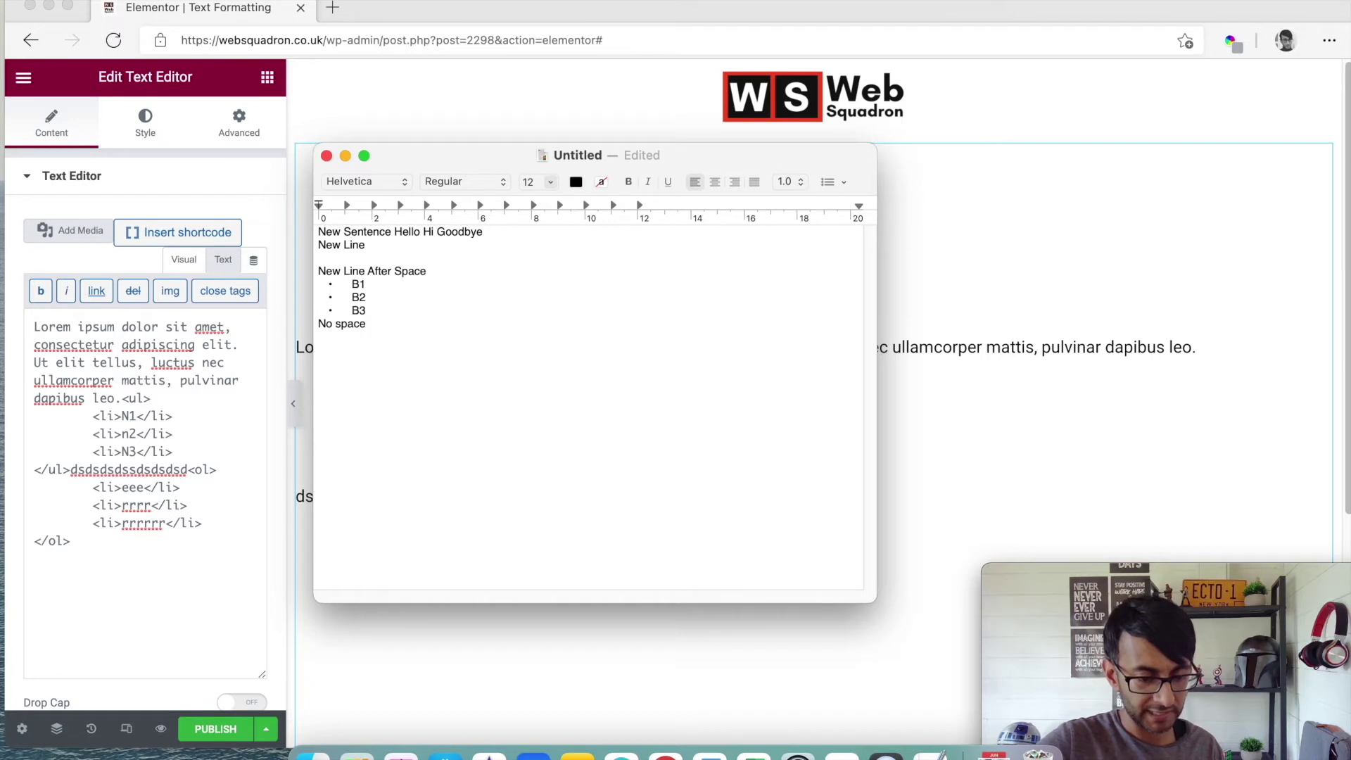
text( new line)
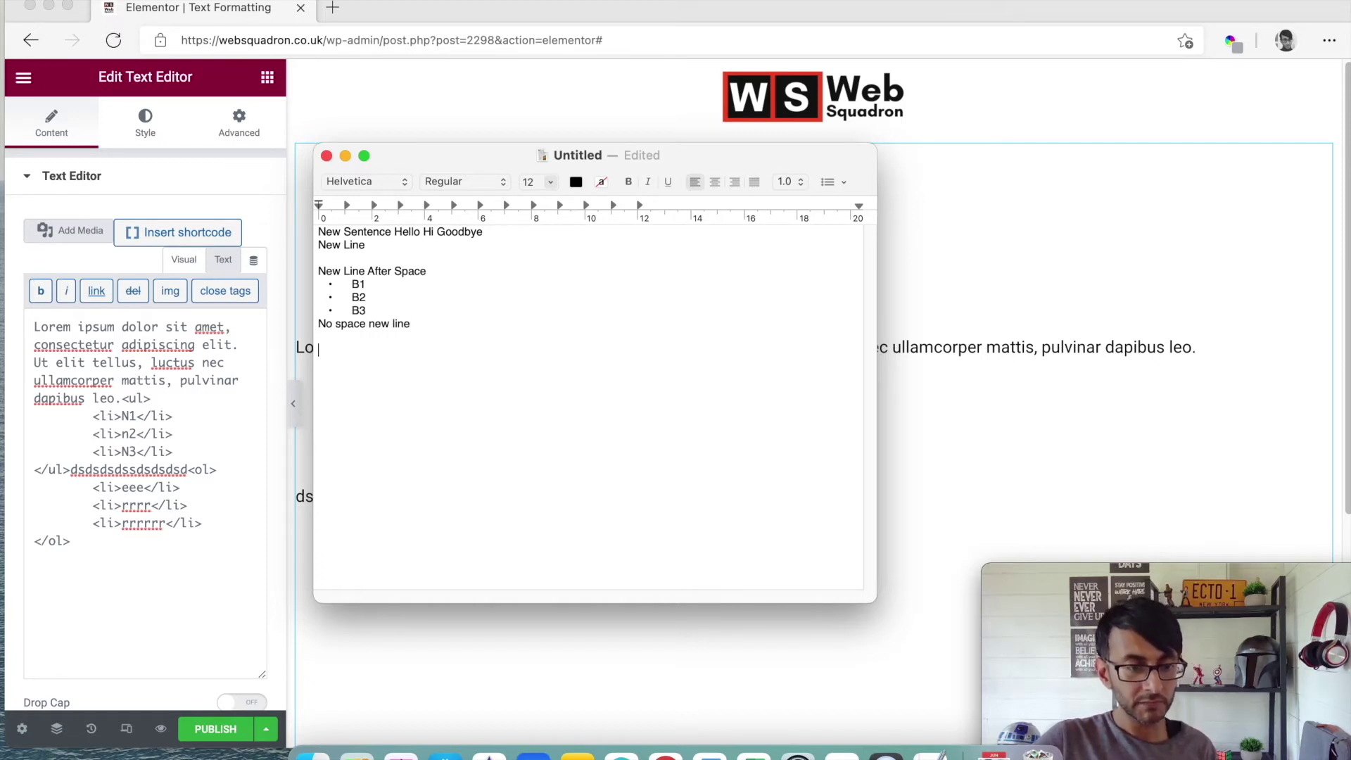
- Add a numbered list N1, N2 and a final 'Space new line' line, then select all text
click(844, 183)
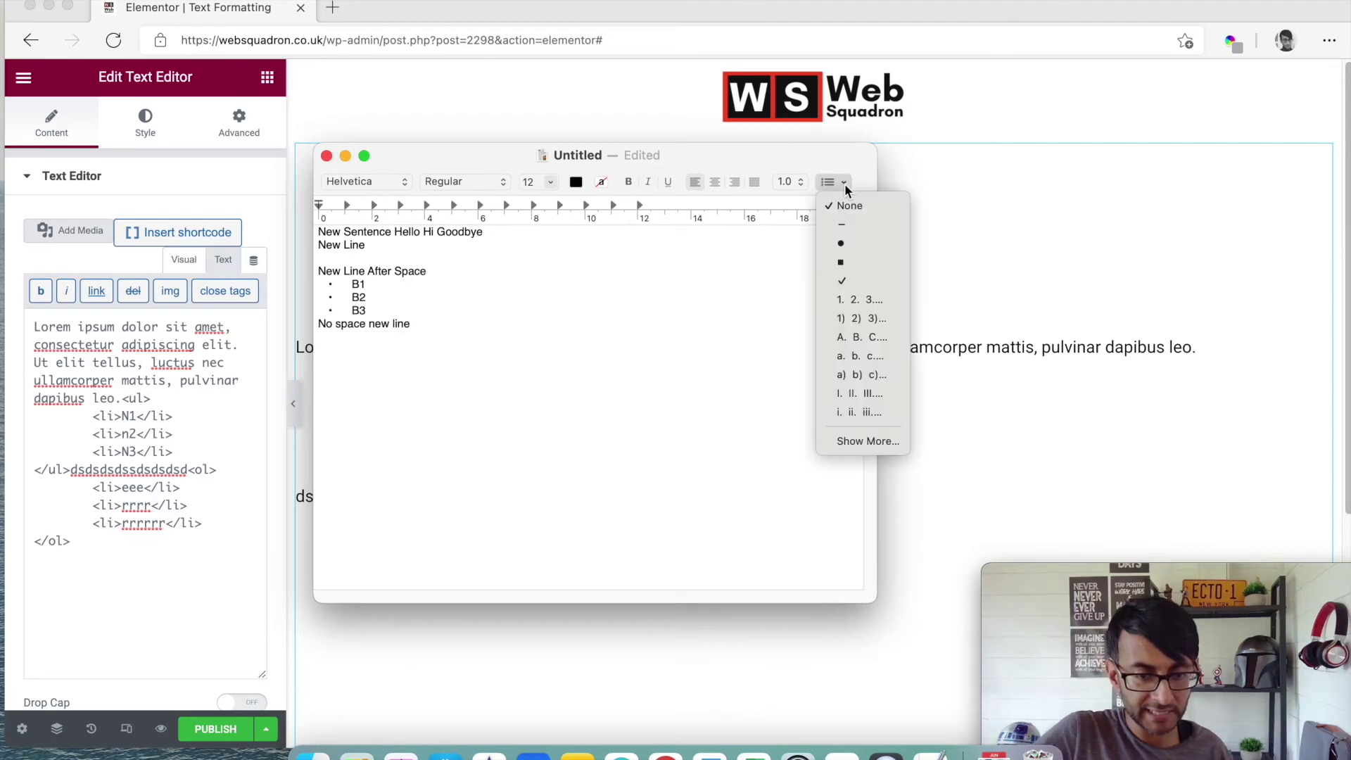
click(862, 299)
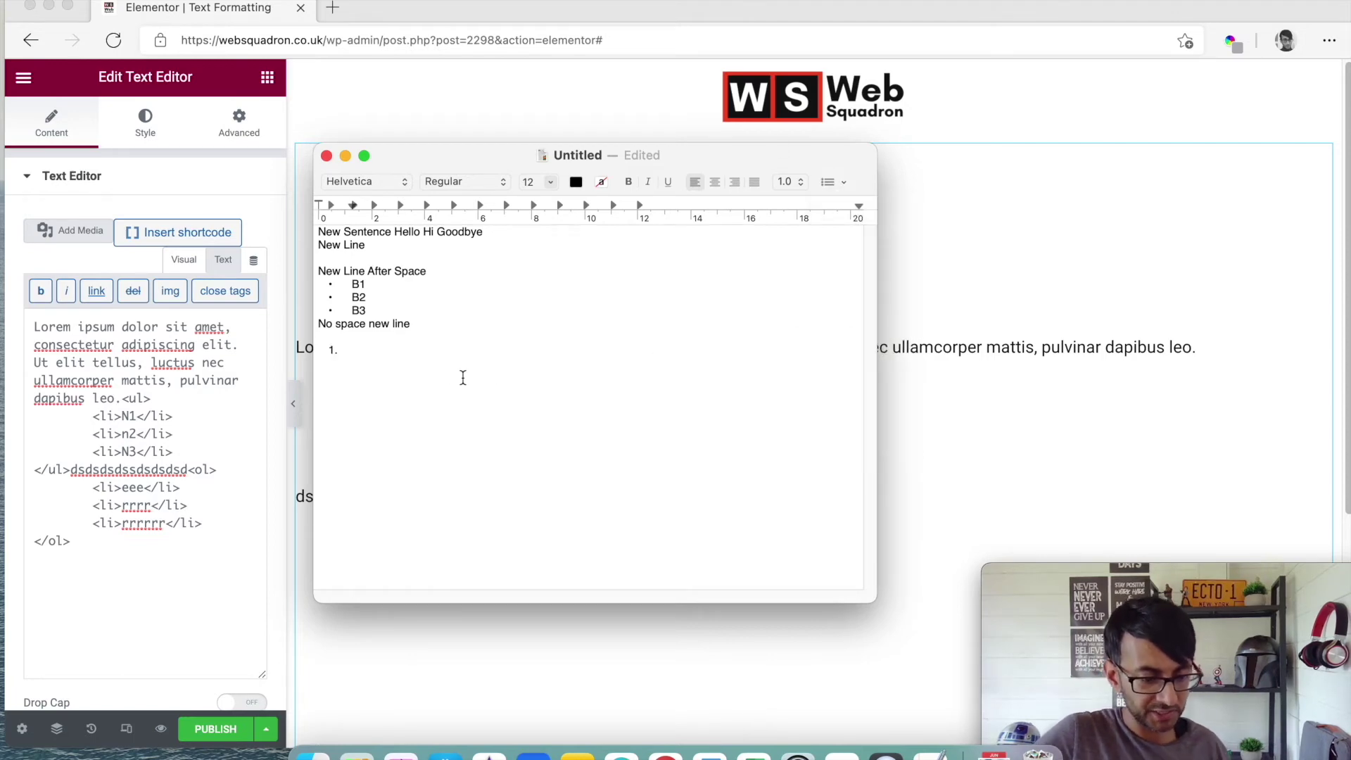
text(h)
key(BackSpace)
text(N1)
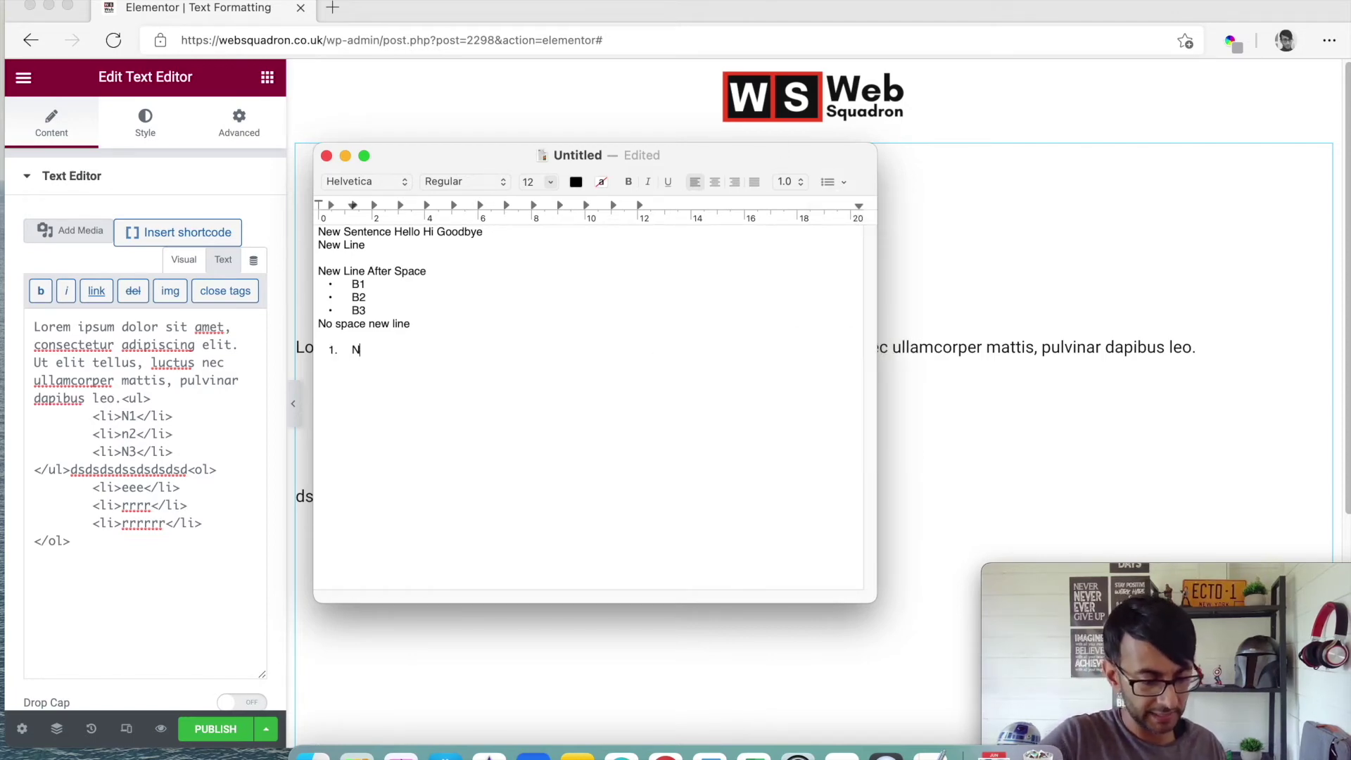
key(Return)
text(N2)
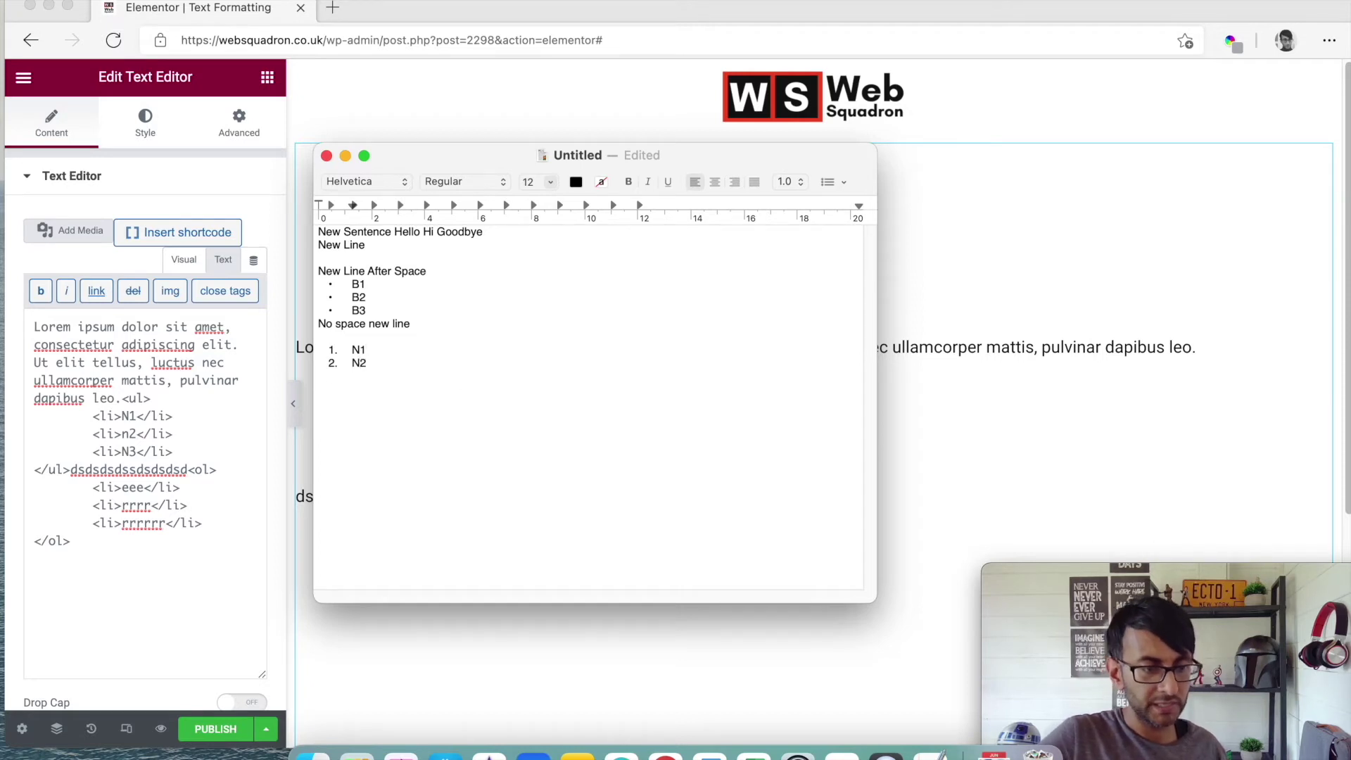
key(Return)
key(Return)
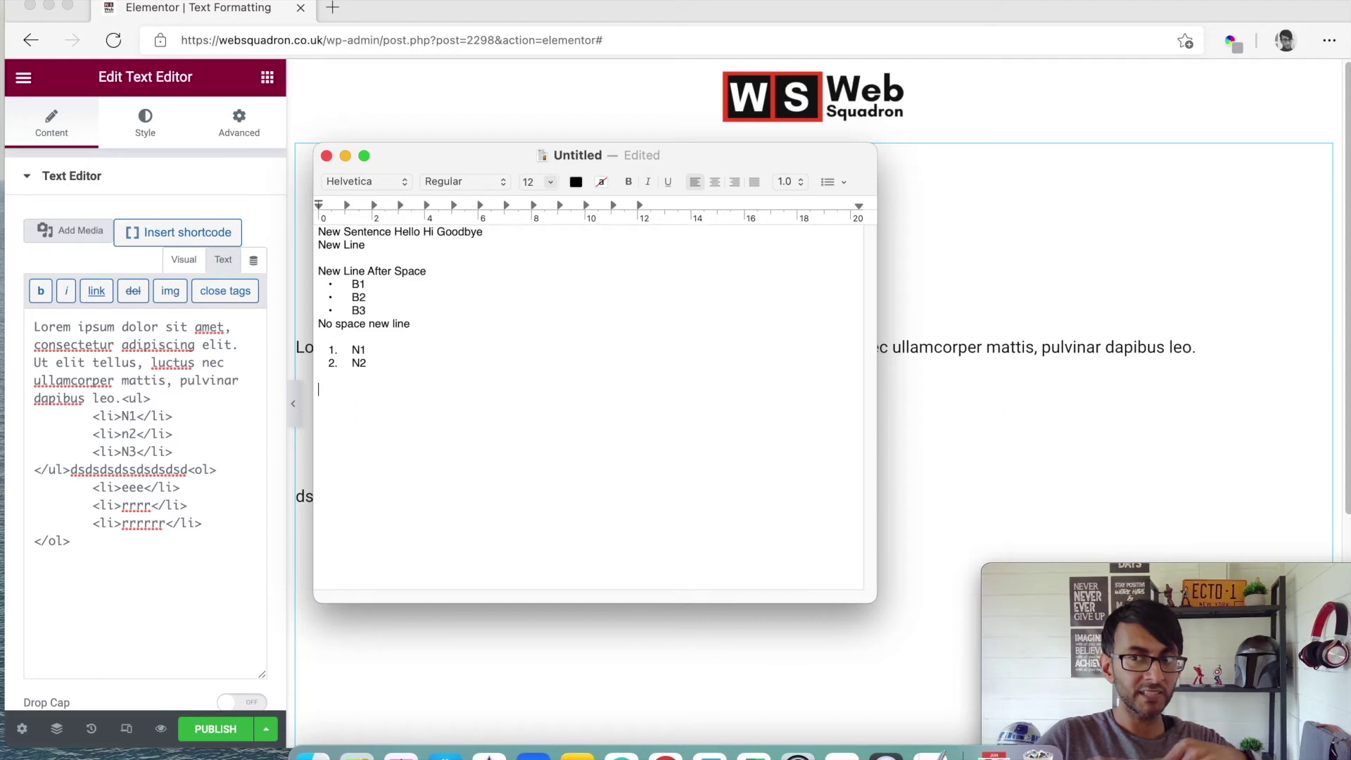
text(Spac)
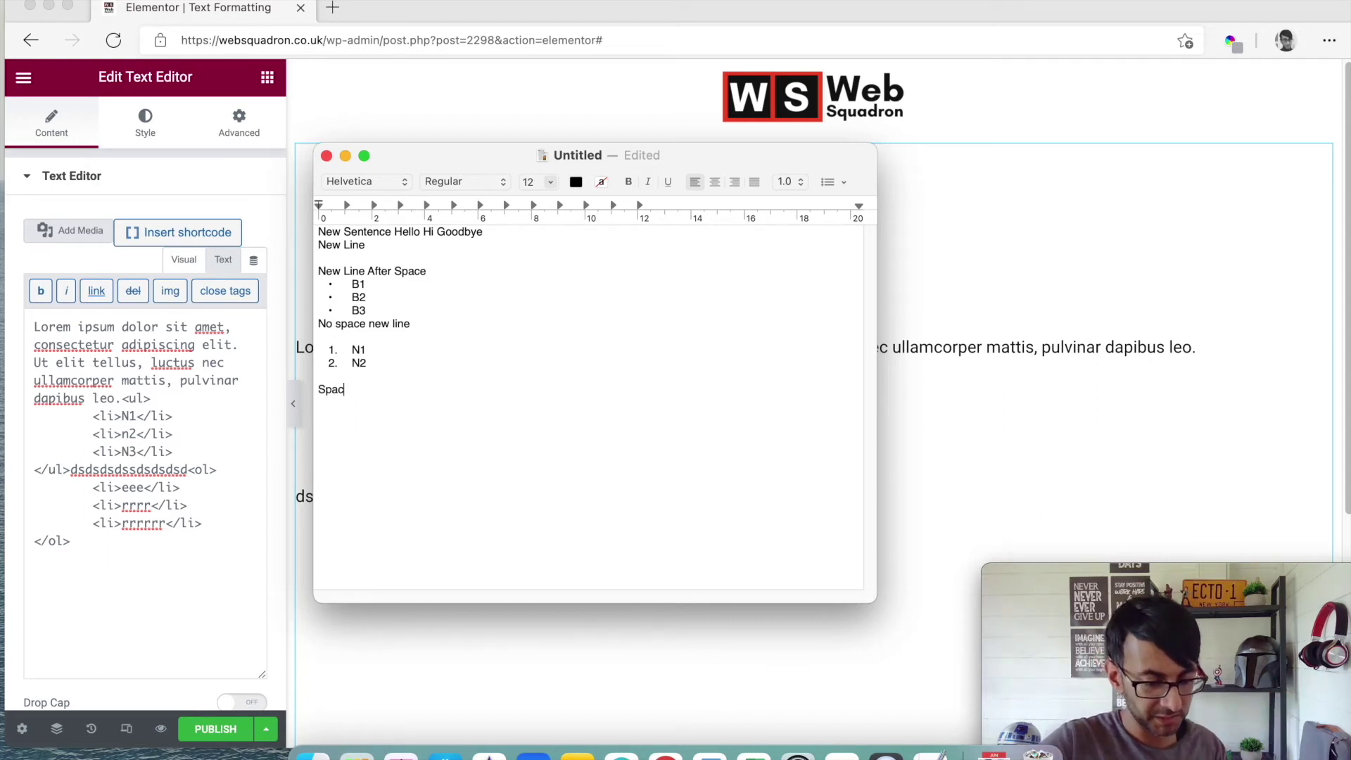
text(e new line)
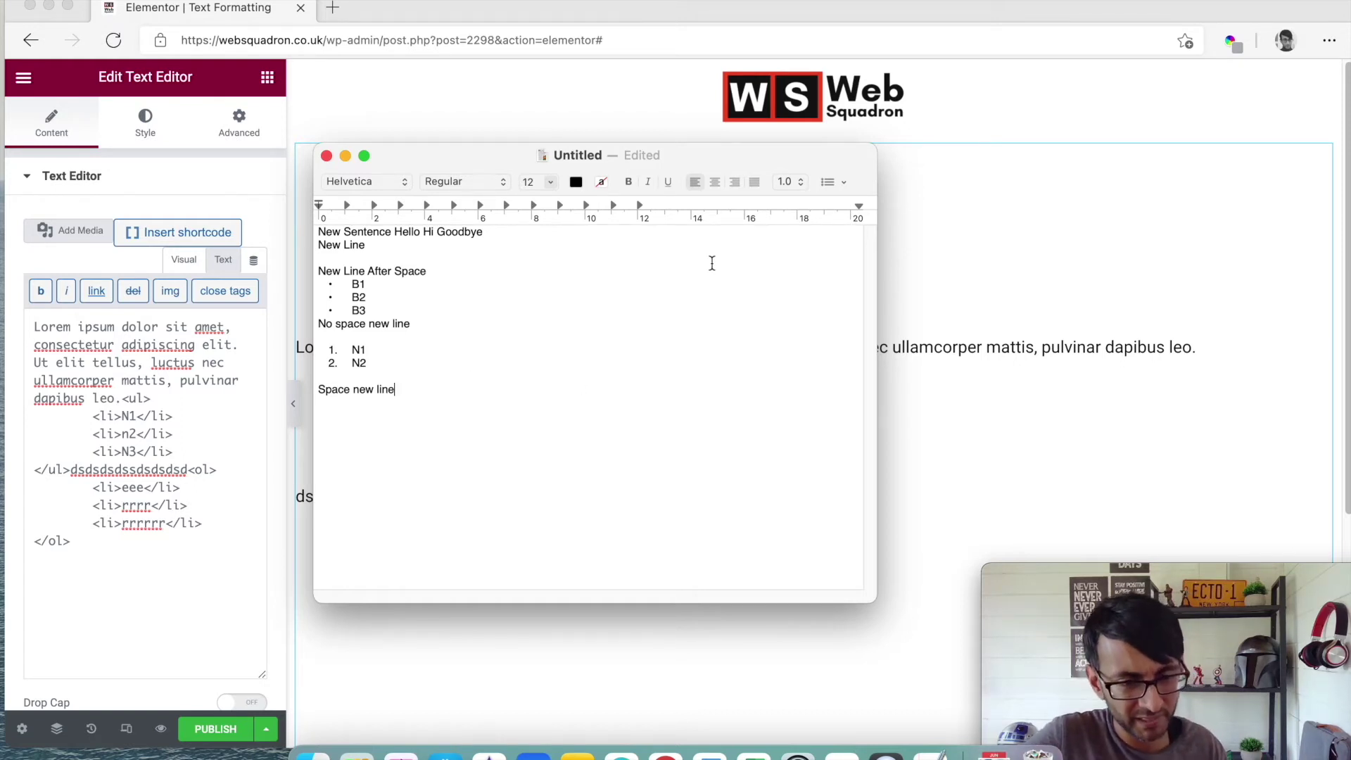
key(super+a)
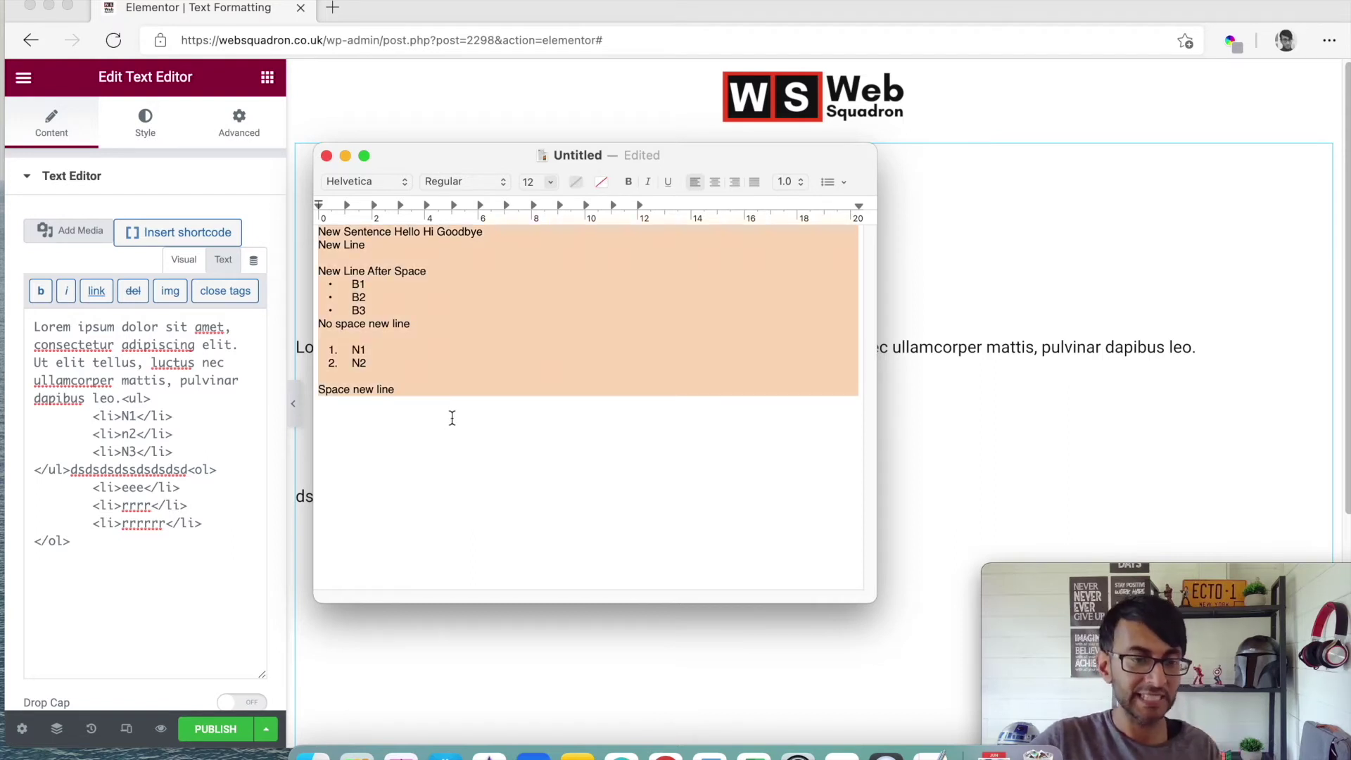
- Back in Elementor, delete all existing text from the widget in the visual editor
click(175, 633)
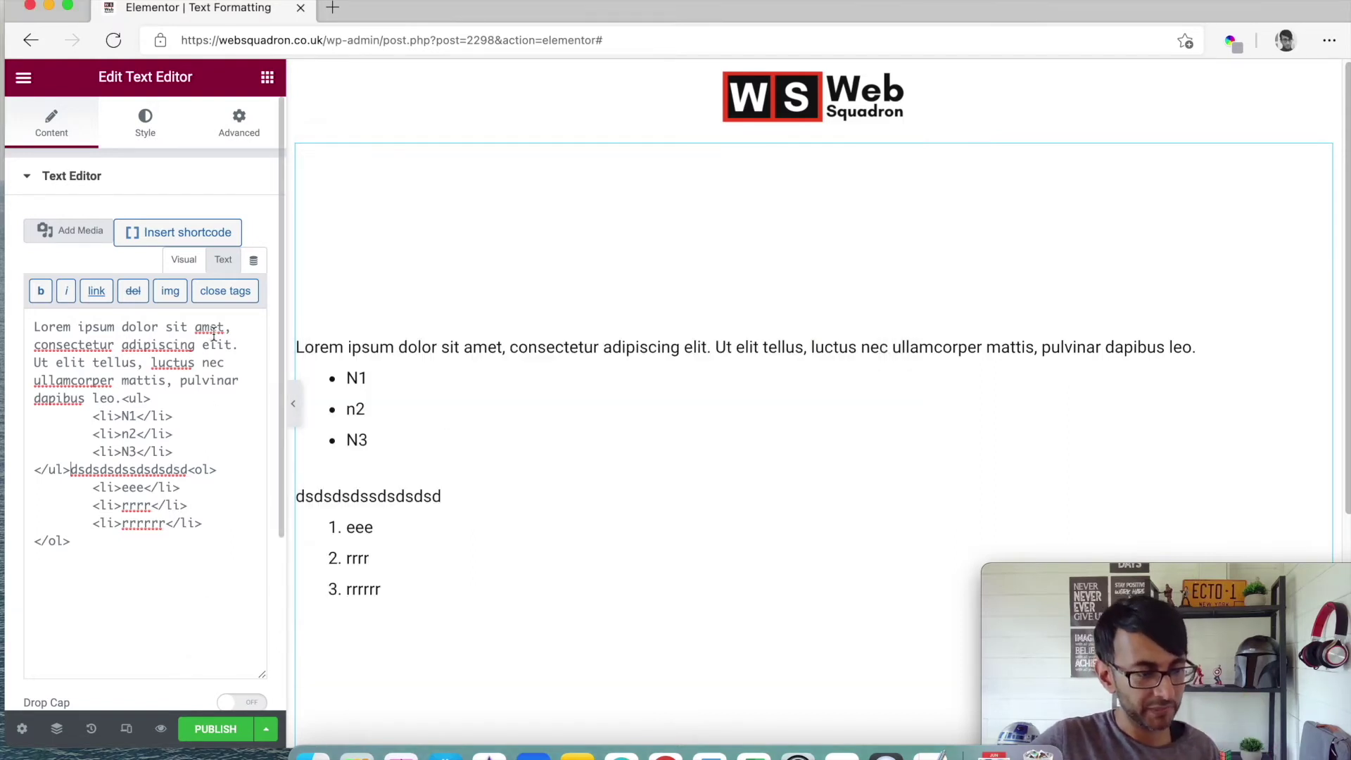
click(186, 261)
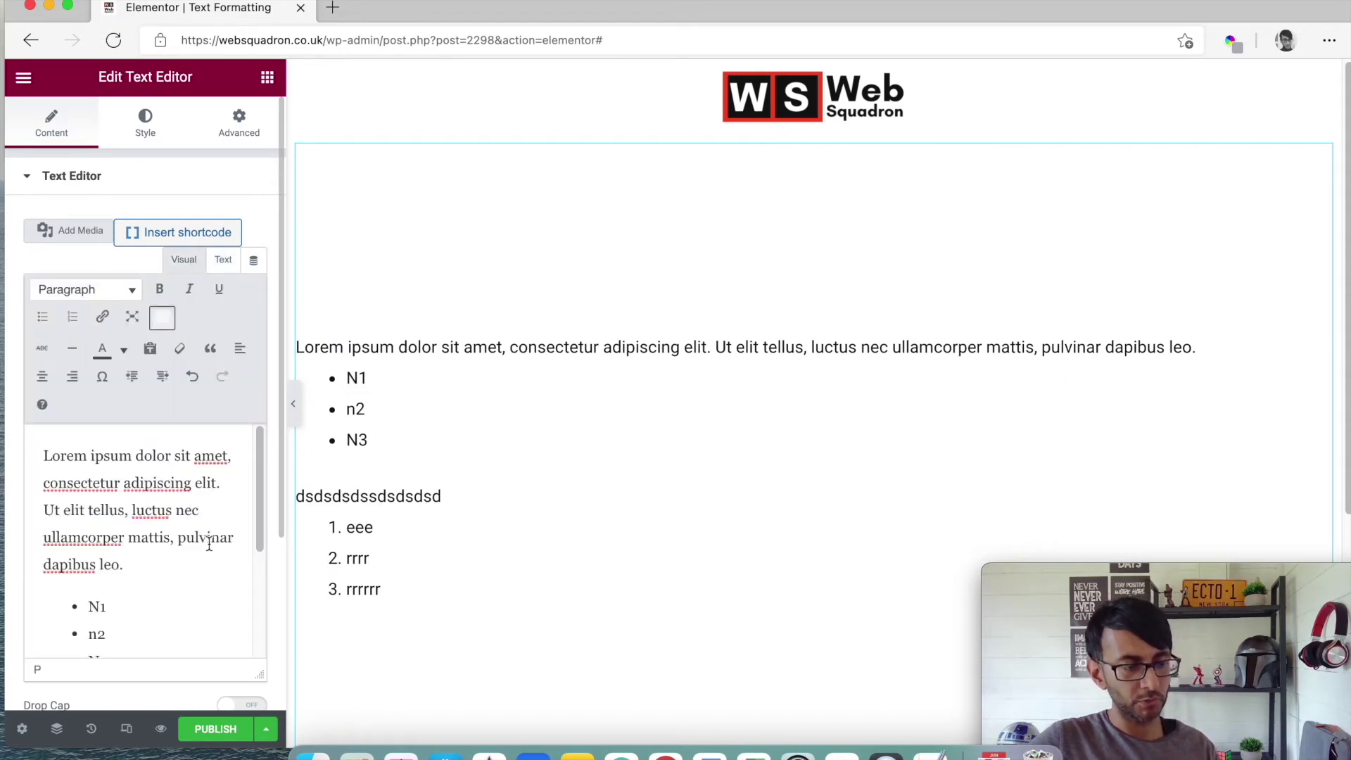
key(super+a)
key(BackSpace)
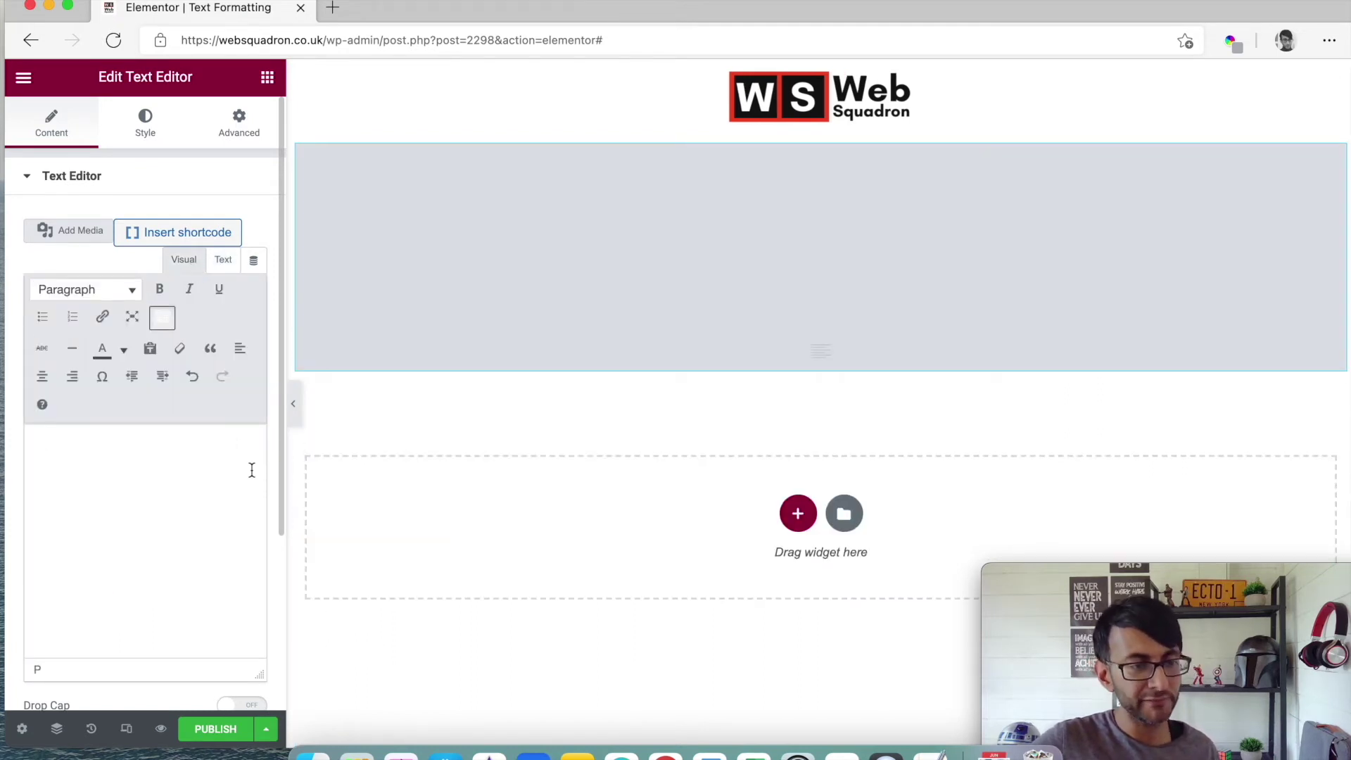
- Paste the copied TextEdit lines into the widget, compare them with TextEdit, then clear them again
click(222, 264)
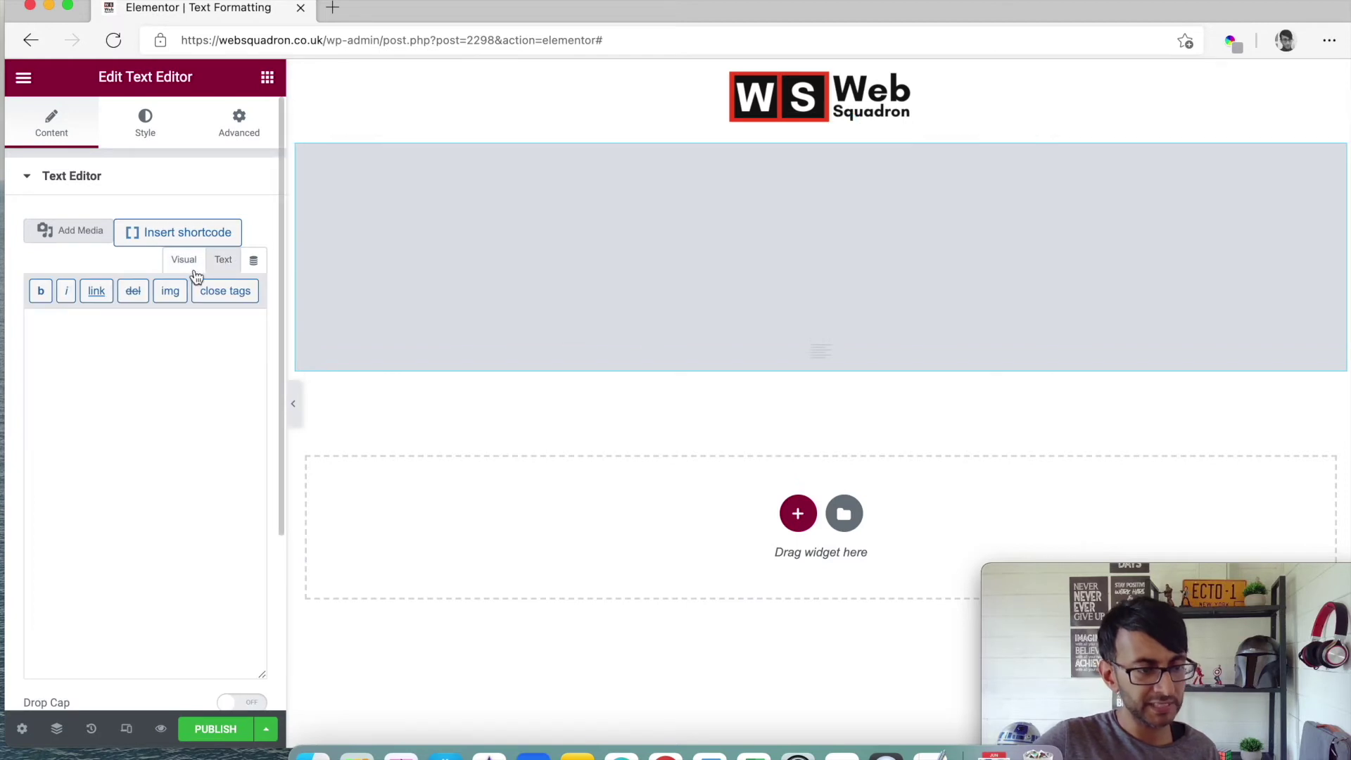
click(194, 267)
click(105, 440)
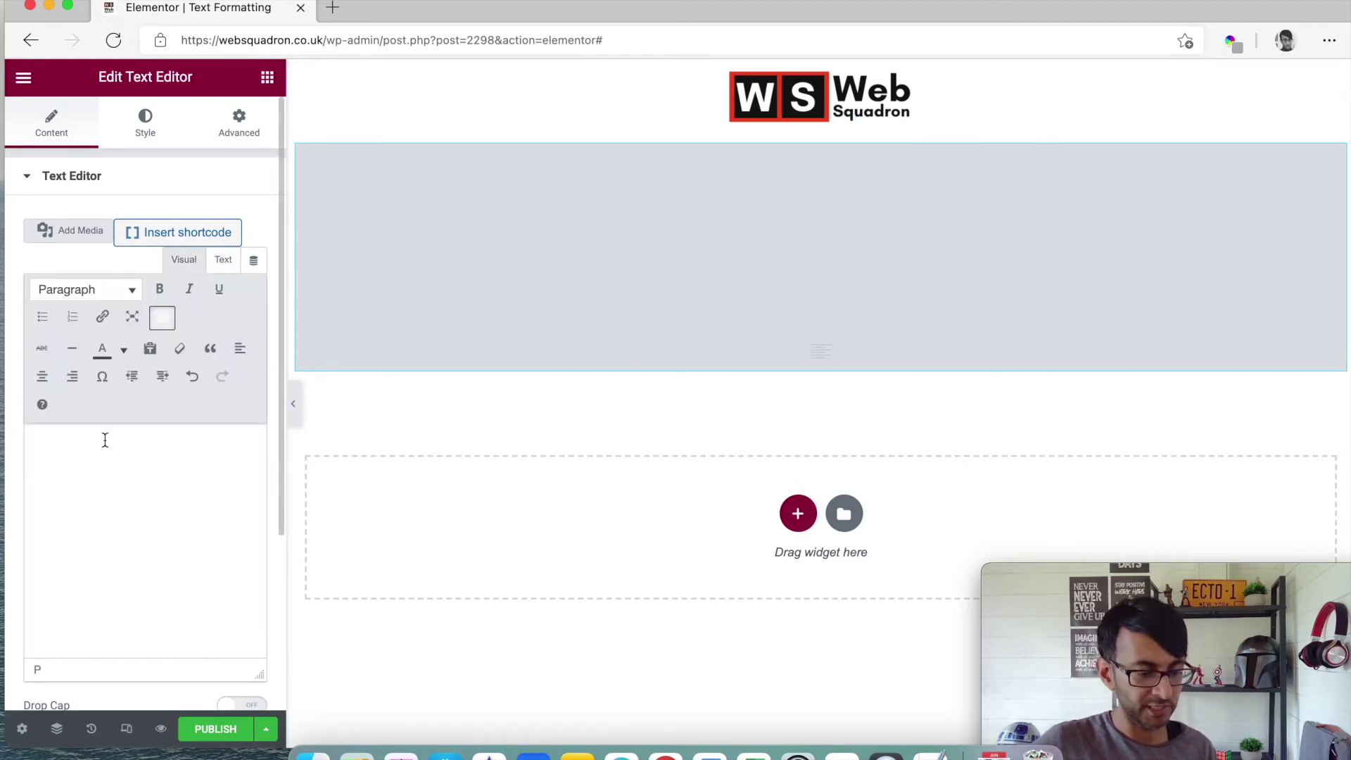
key(super+v)
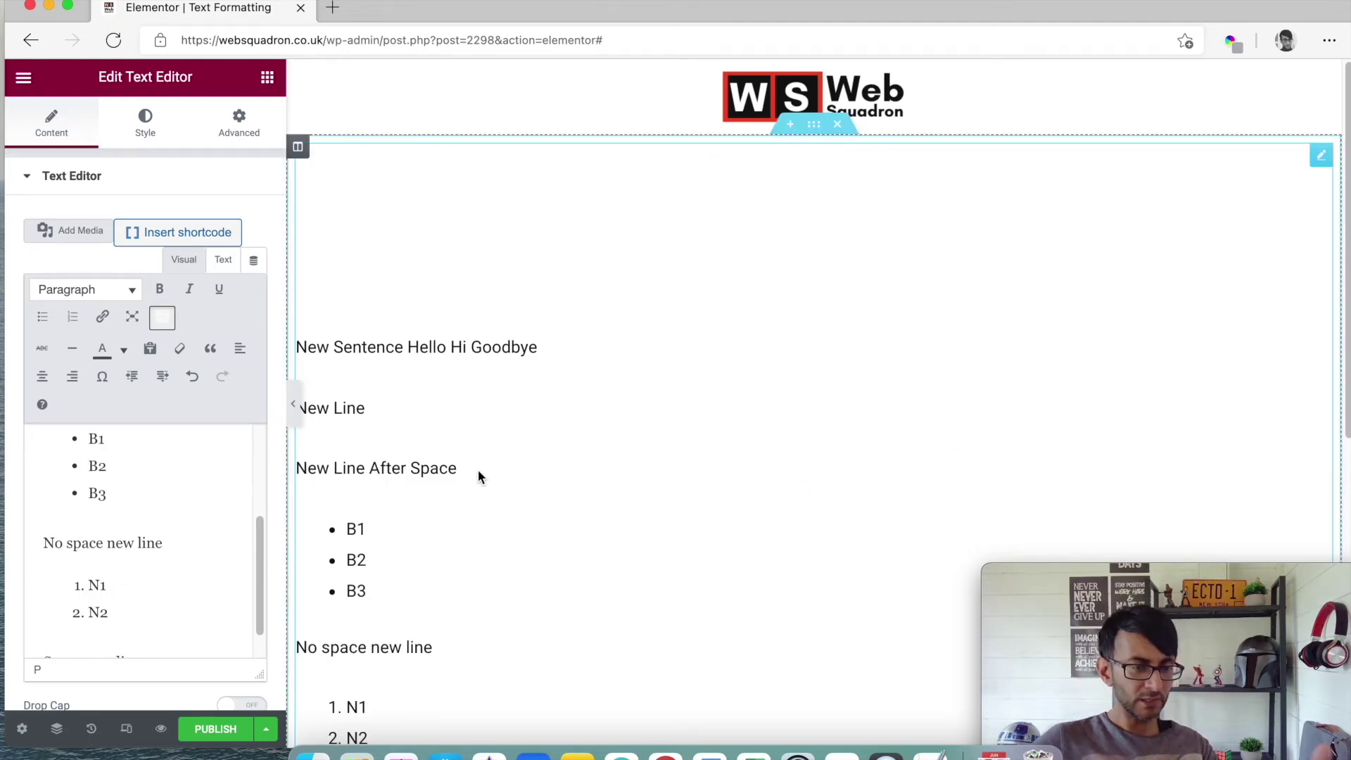
scroll(484, 475, down, 1)
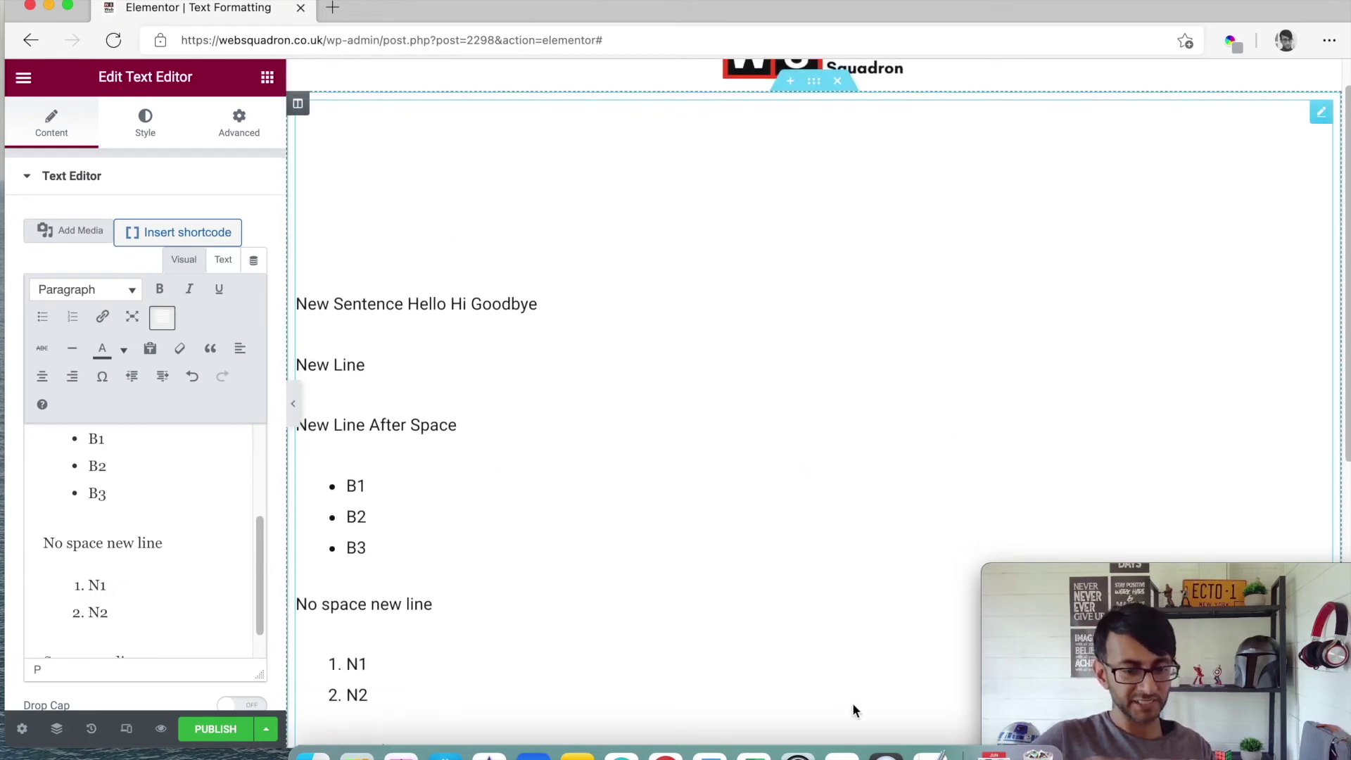
click(929, 755)
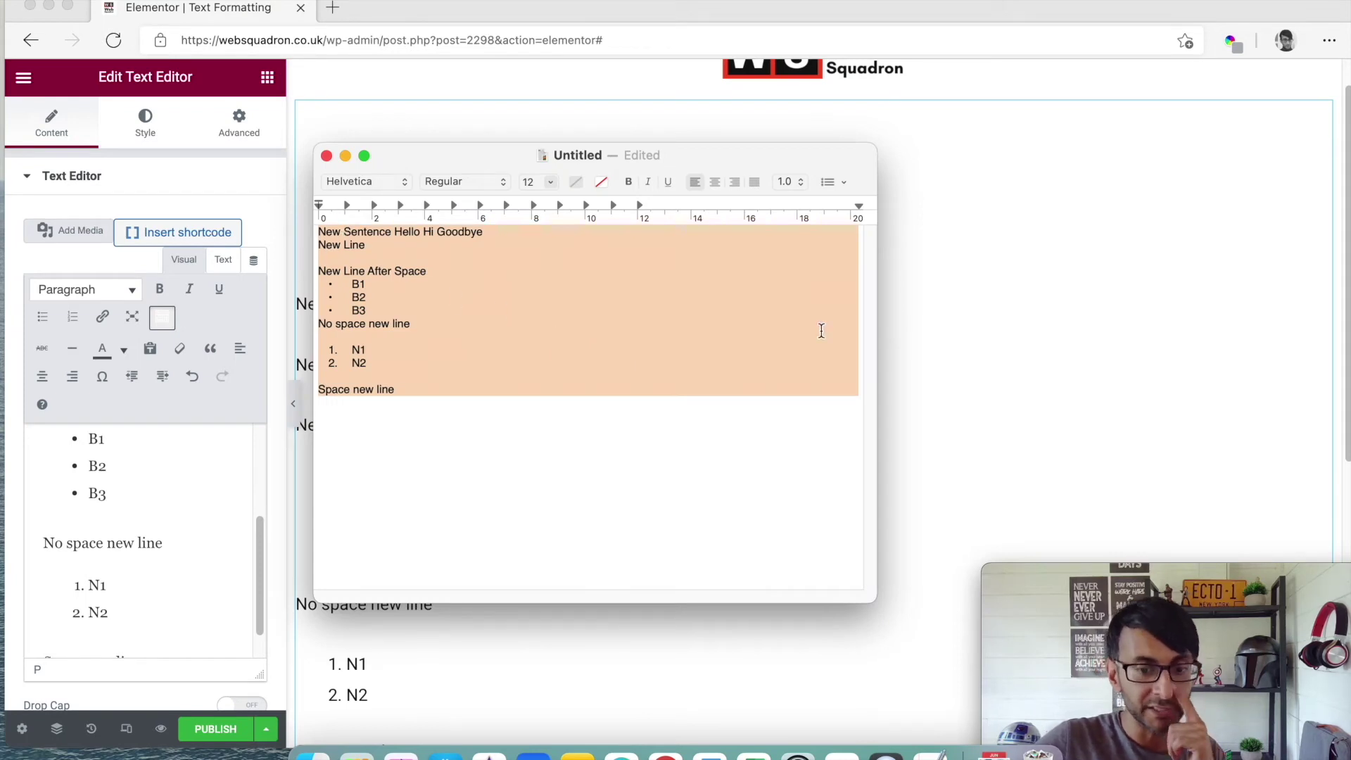
click(959, 384)
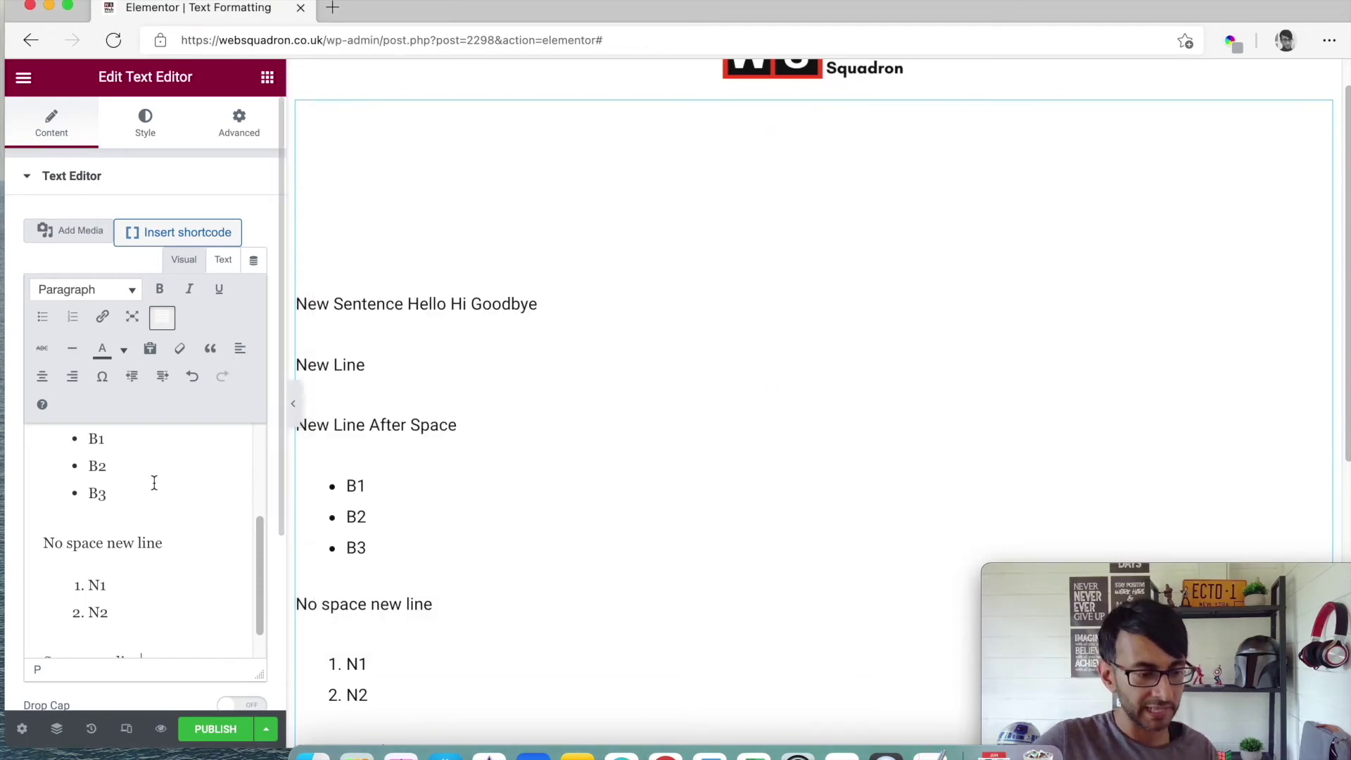
click(154, 487)
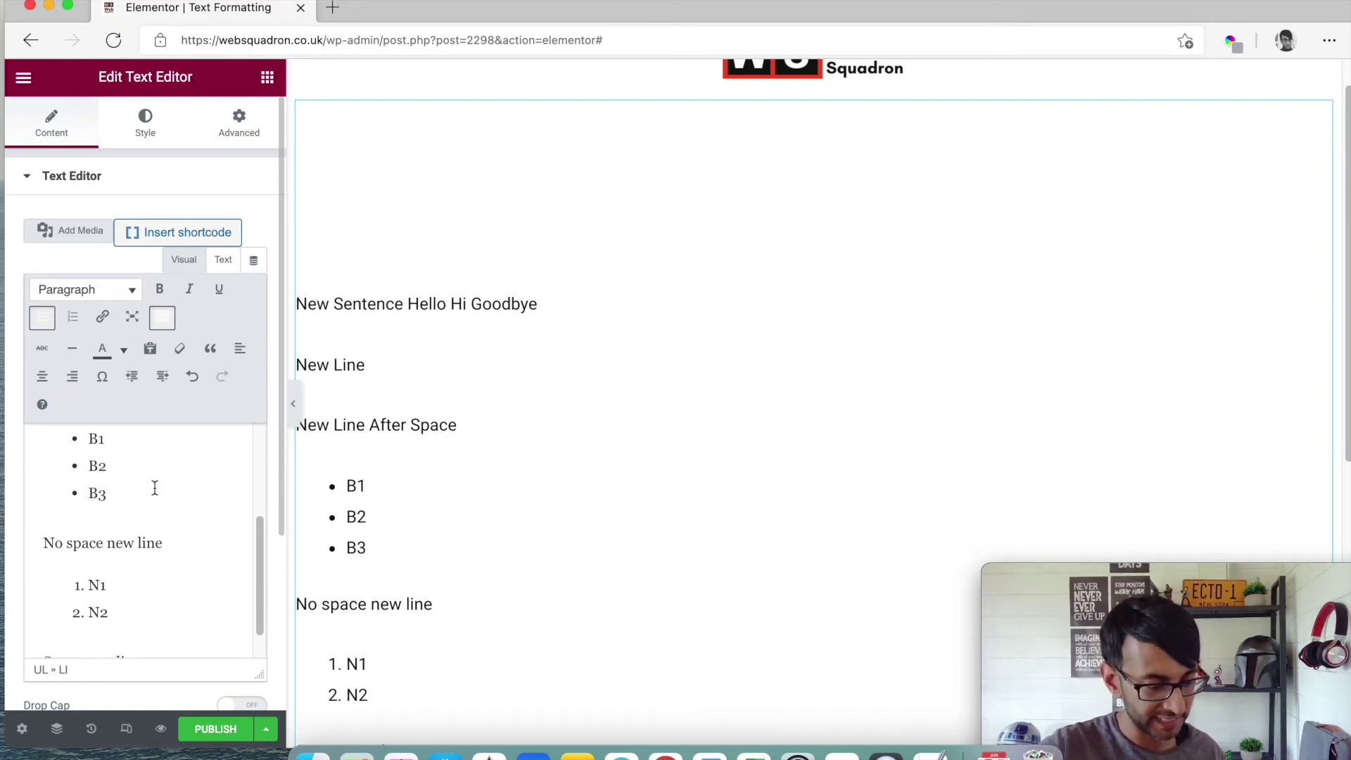
key(super+a)
key(BackSpace)
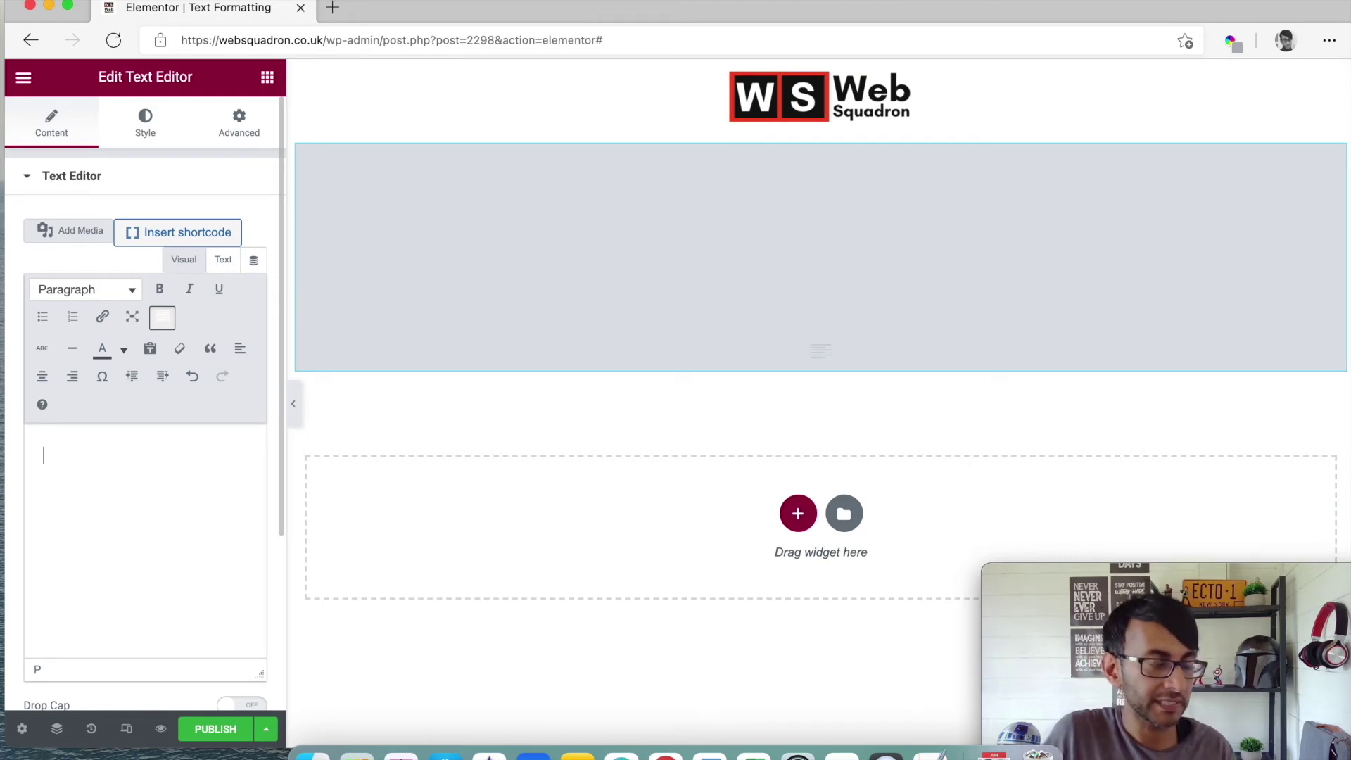
- Paste the TextEdit lines into the empty widget with Paste and Match Style
right_click(66, 444)
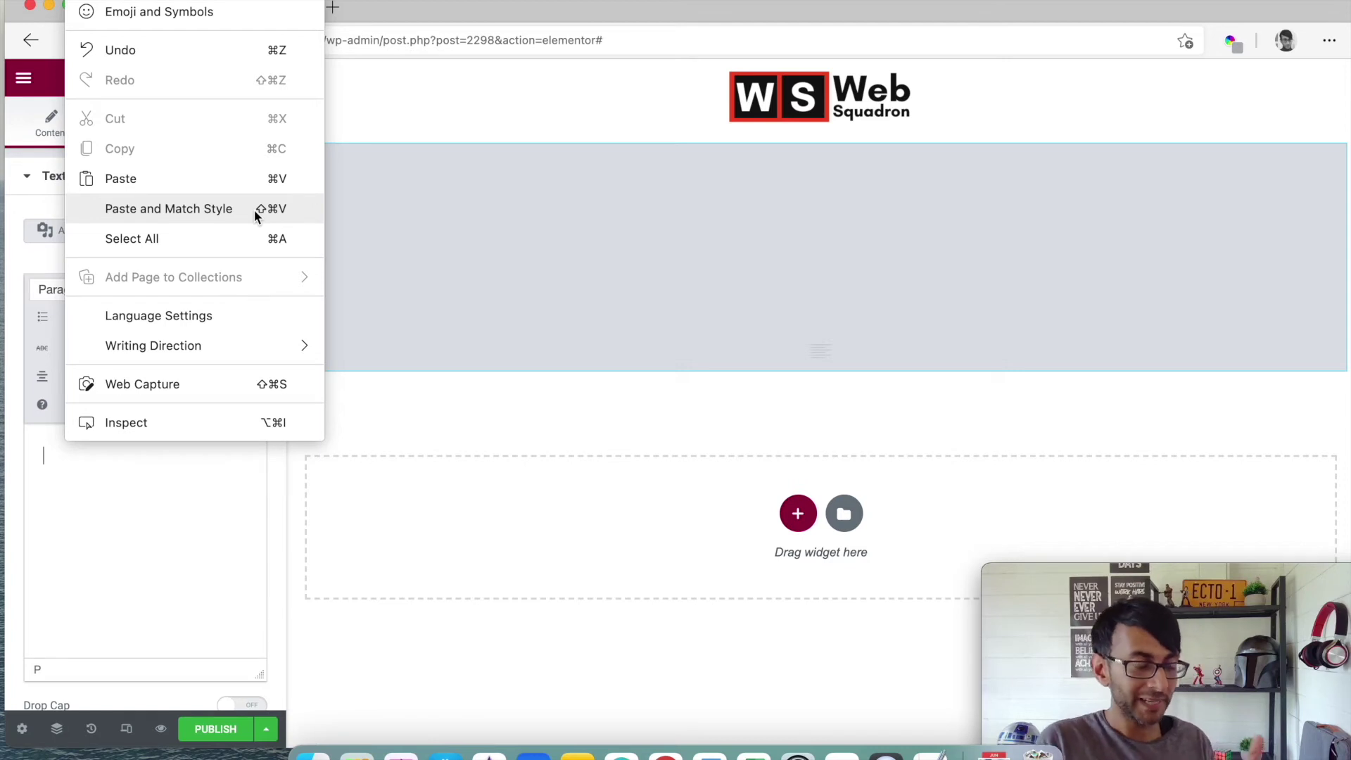
click(209, 210)
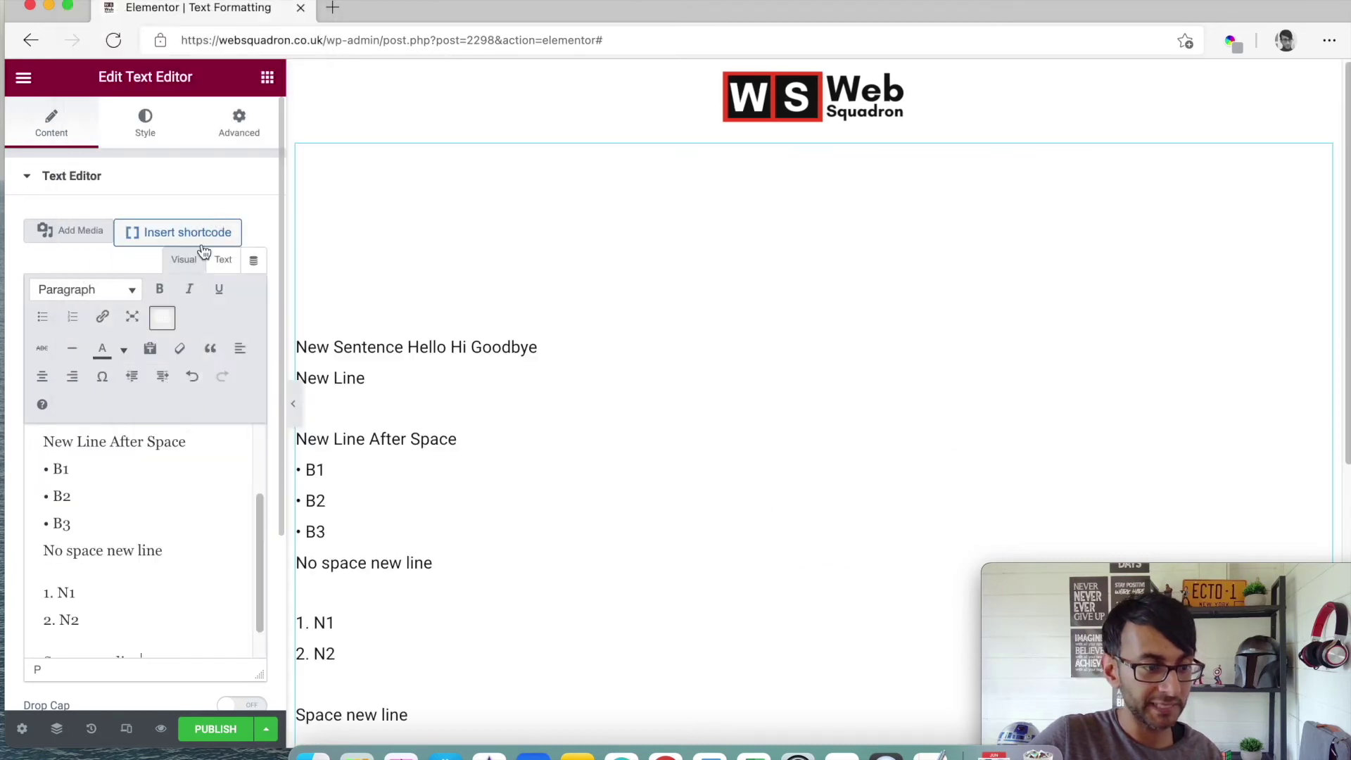
scroll(613, 453, down, 3)
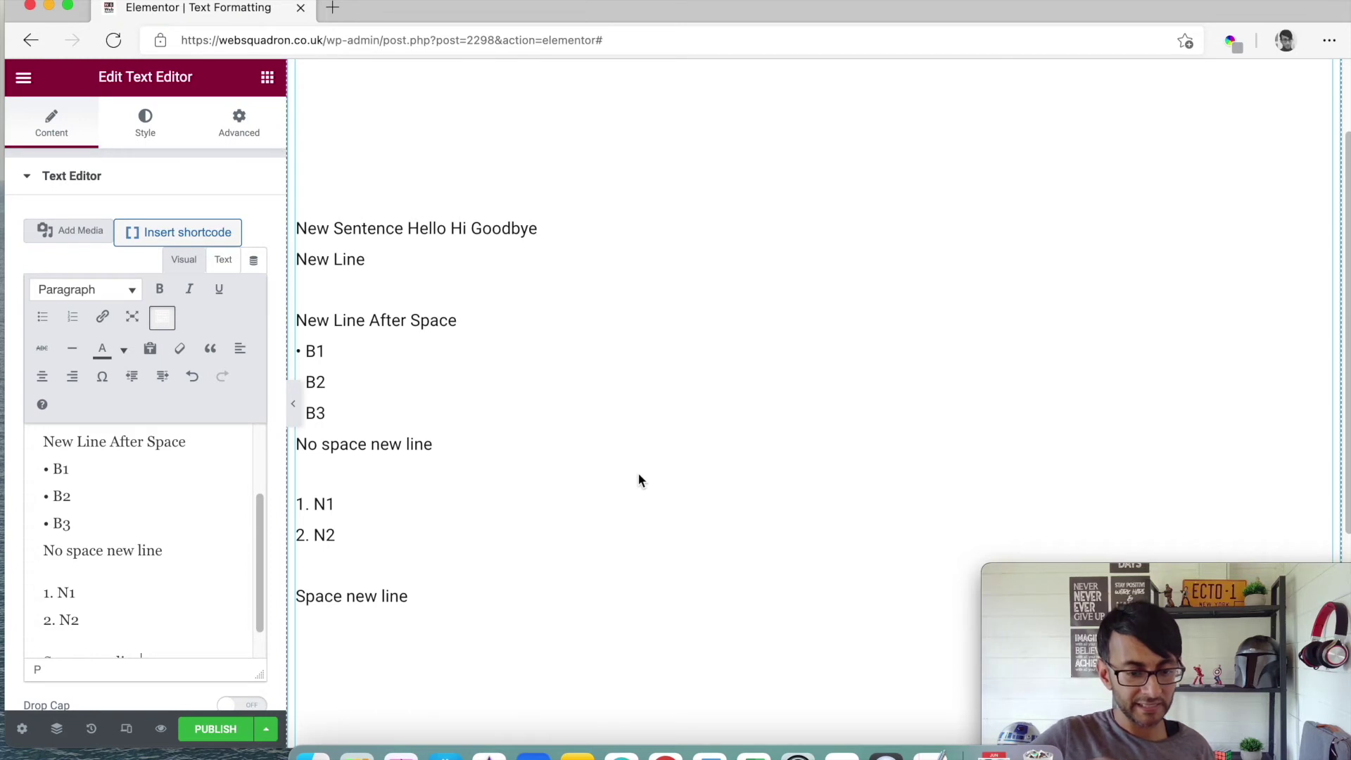
click(930, 754)
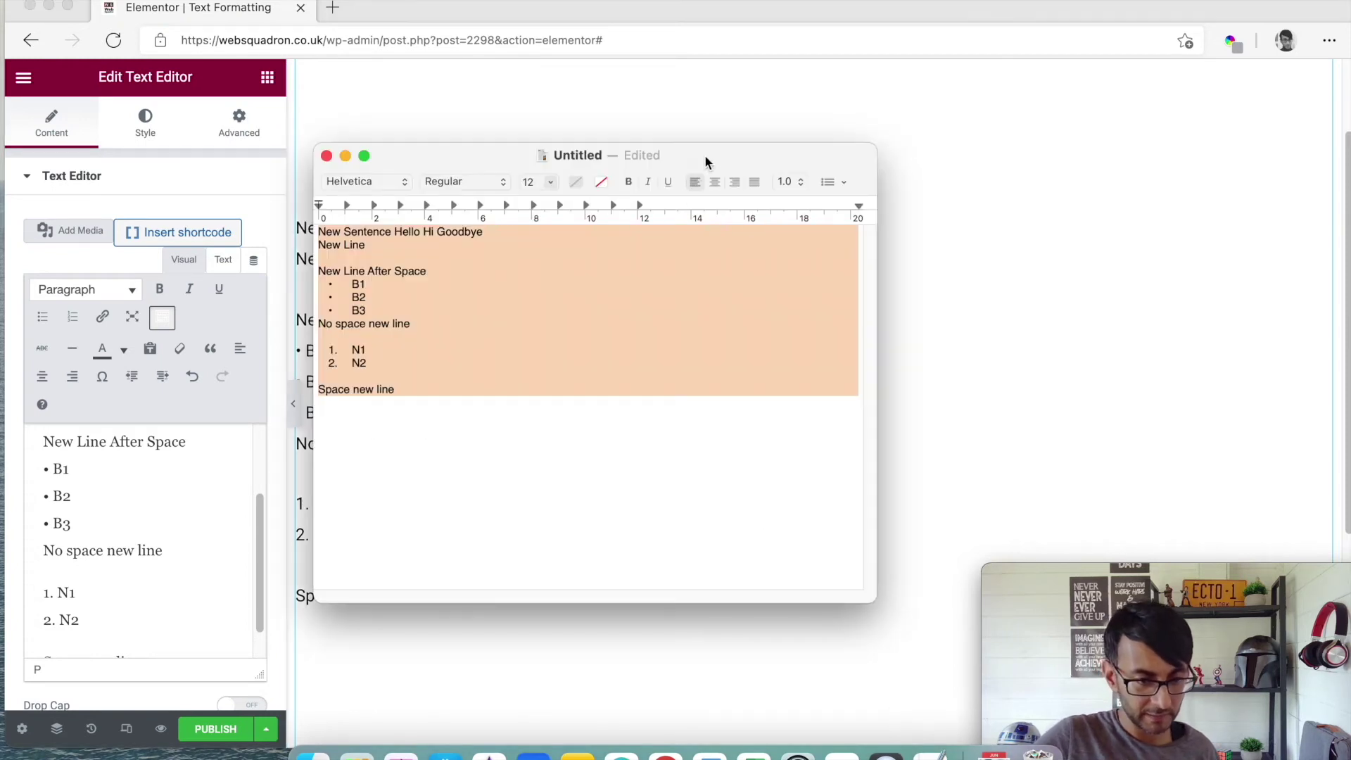
- Set all the TextEdit document's text to 18 pt and move the window aside
drag(705, 160, 938, 246)
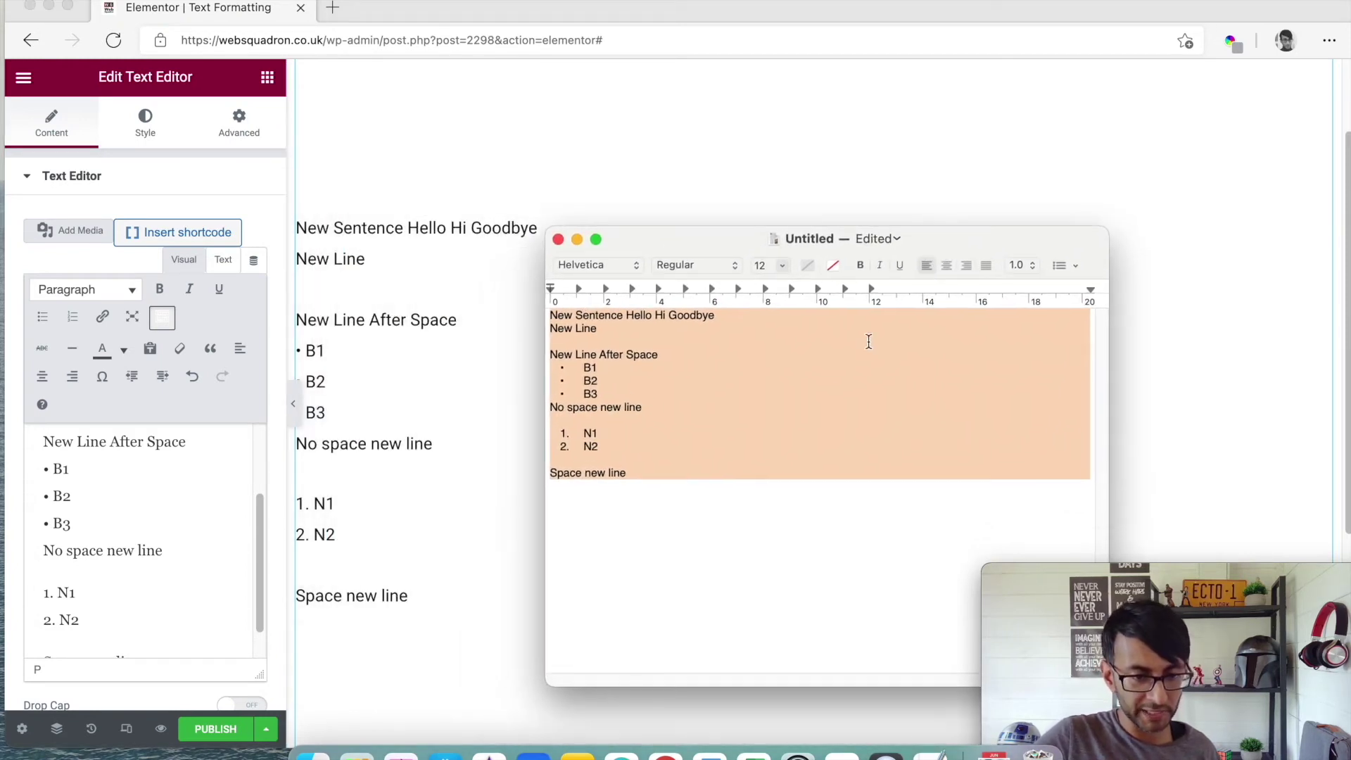
click(795, 409)
key(super+a)
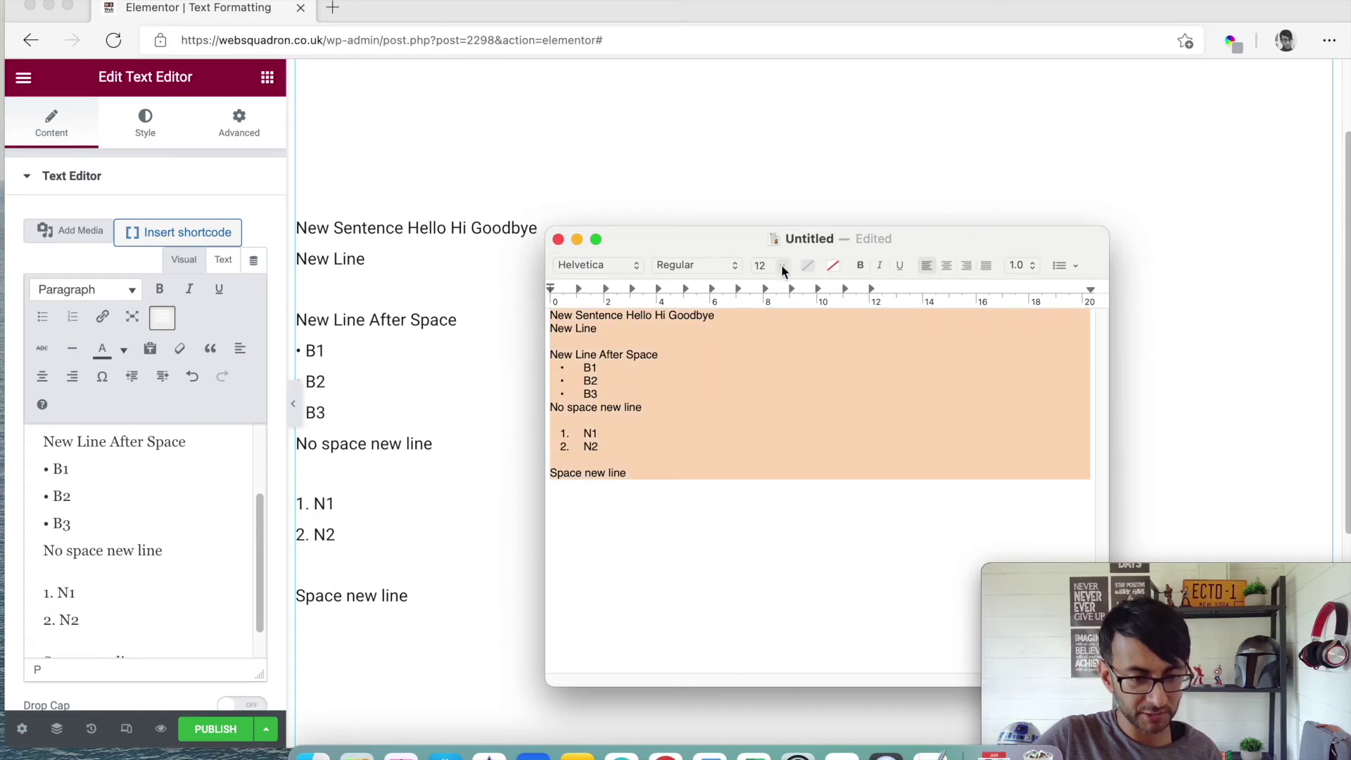
click(781, 268)
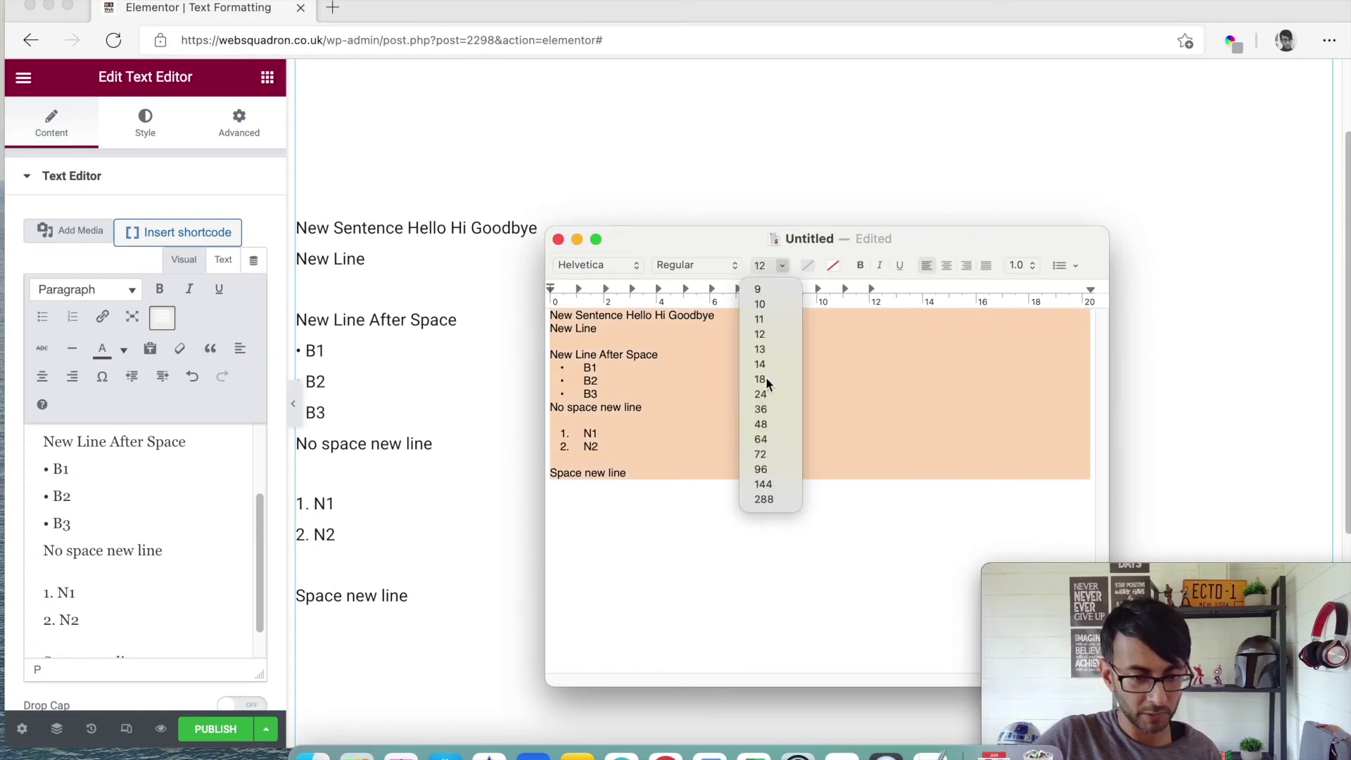
click(763, 379)
click(787, 174)
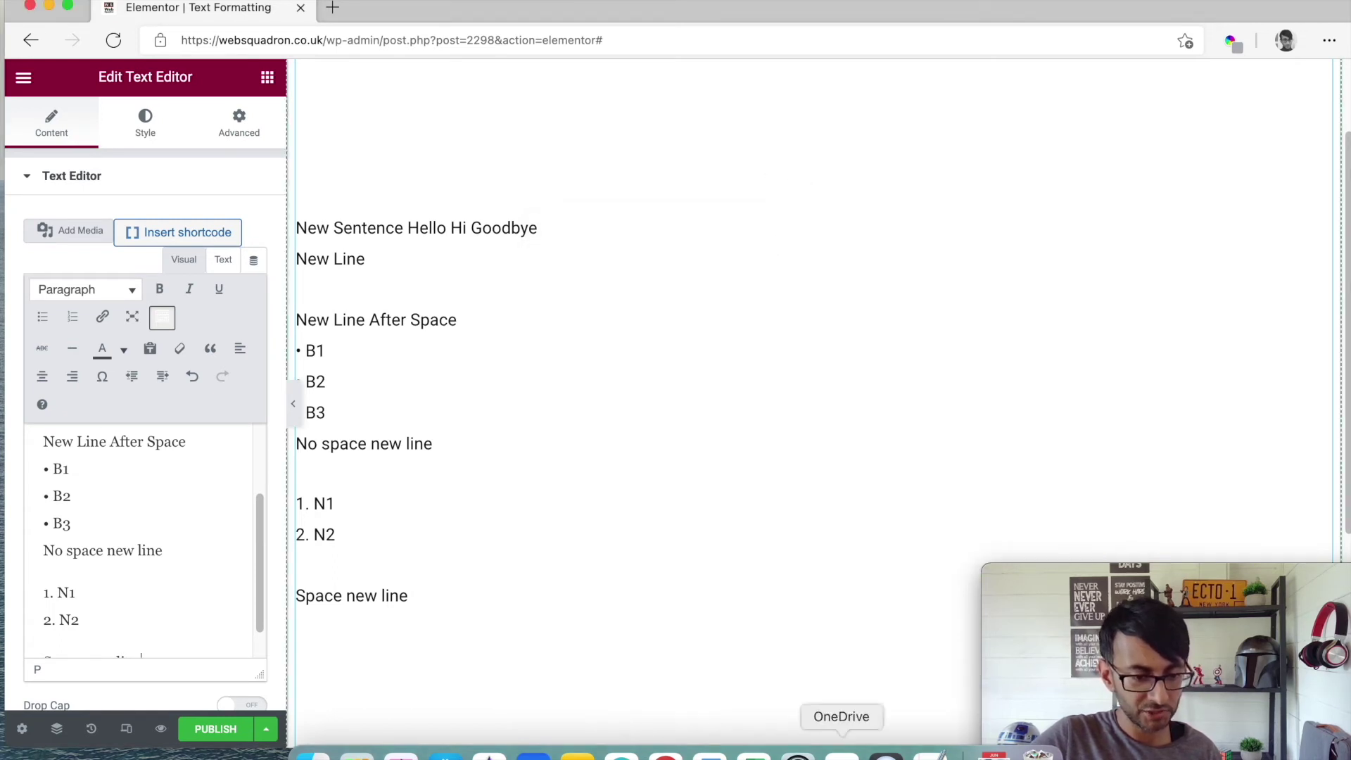
click(925, 753)
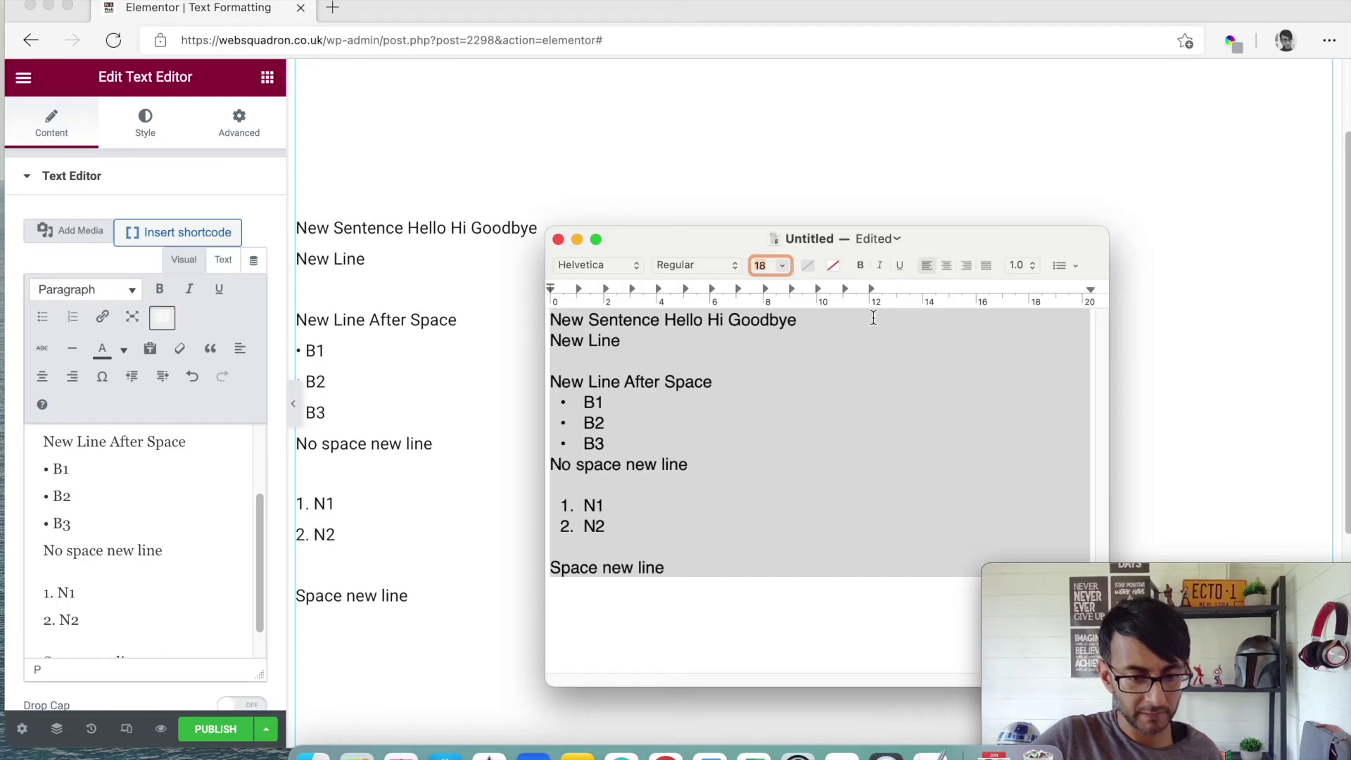
click(873, 318)
drag(922, 239, 960, 166)
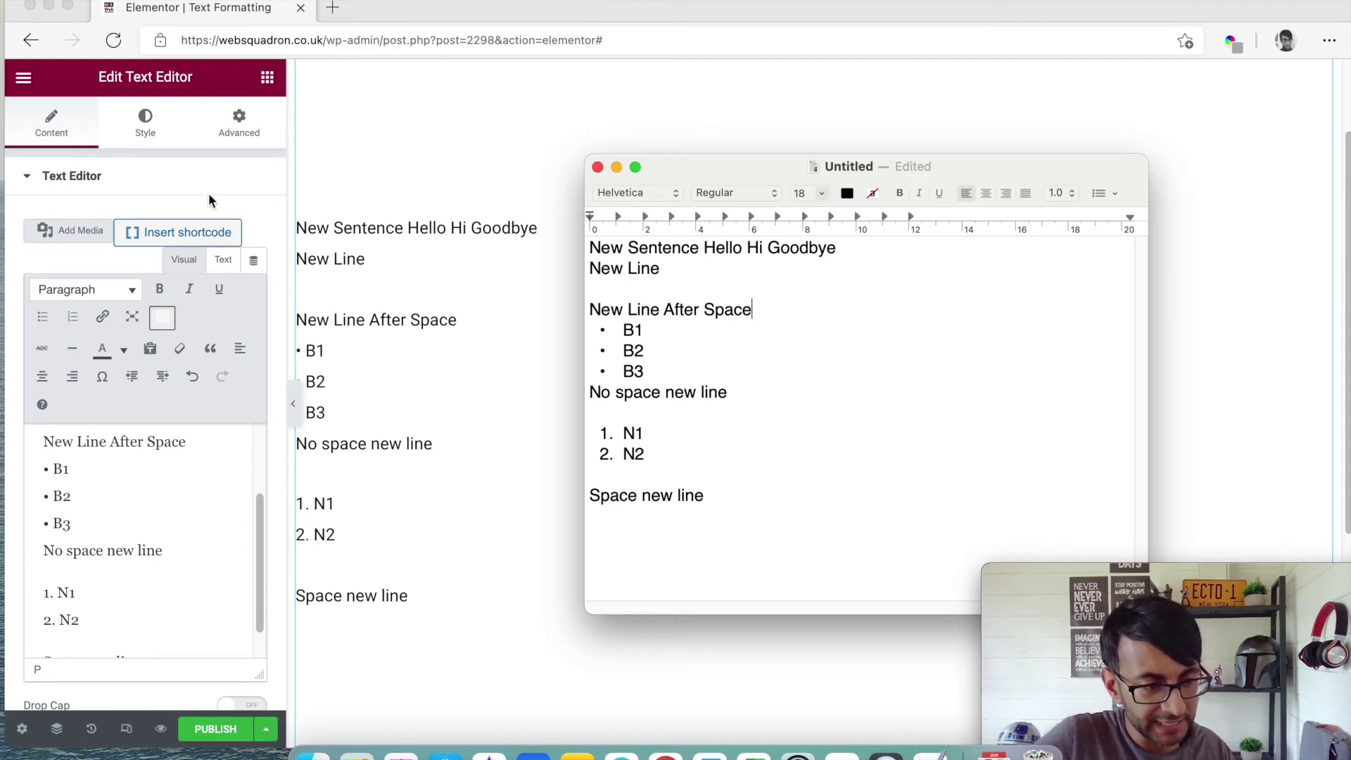
click(145, 124)
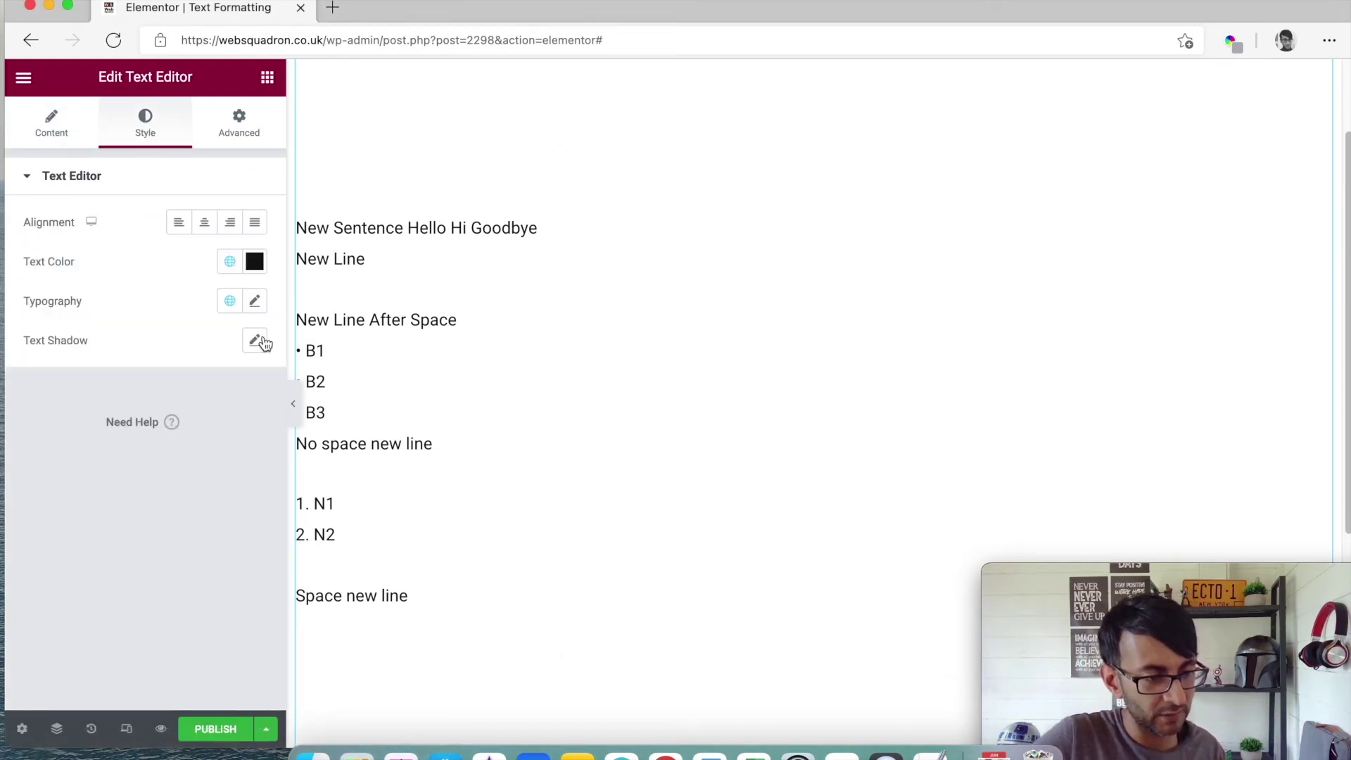
- Set the widget's typography line height to 1.2 em, comparing the spacing with TextEdit
click(255, 301)
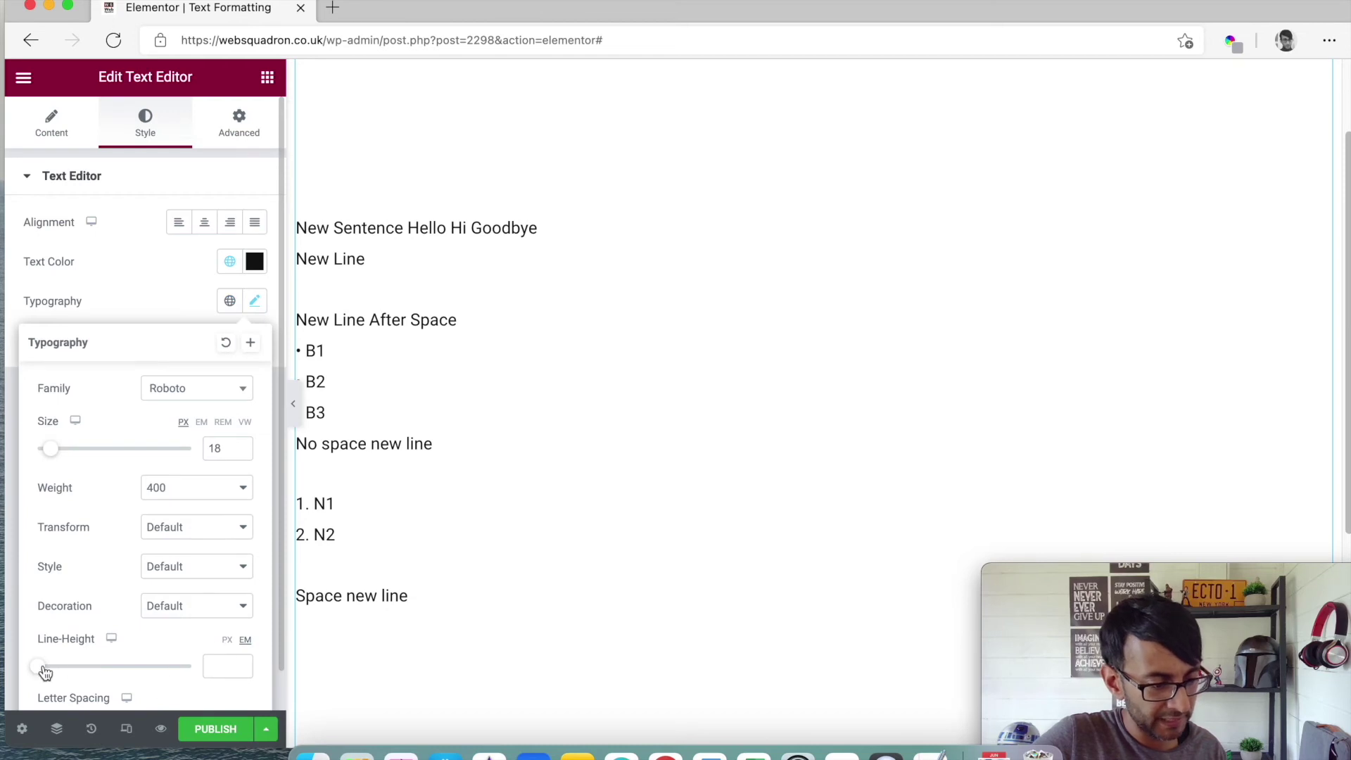
drag(38, 666, 61, 670)
click(926, 744)
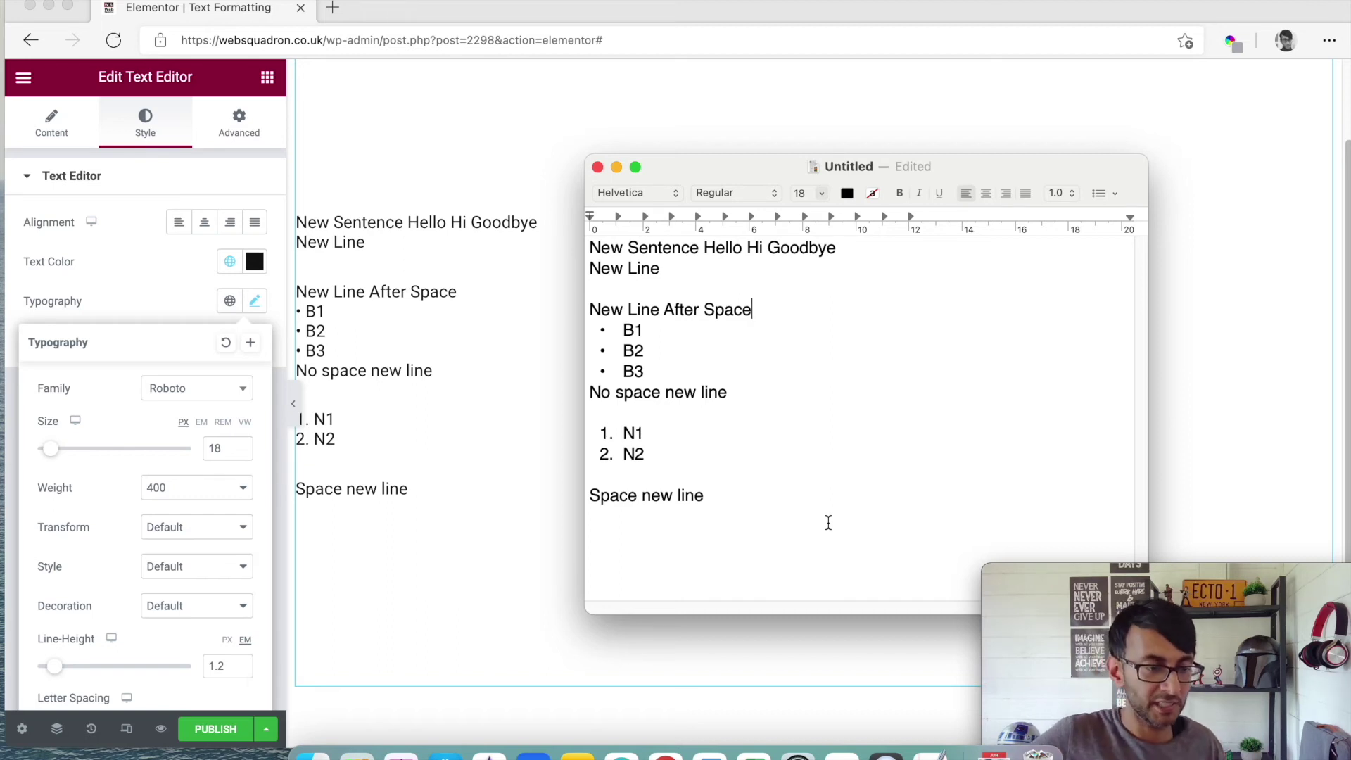
click(60, 349)
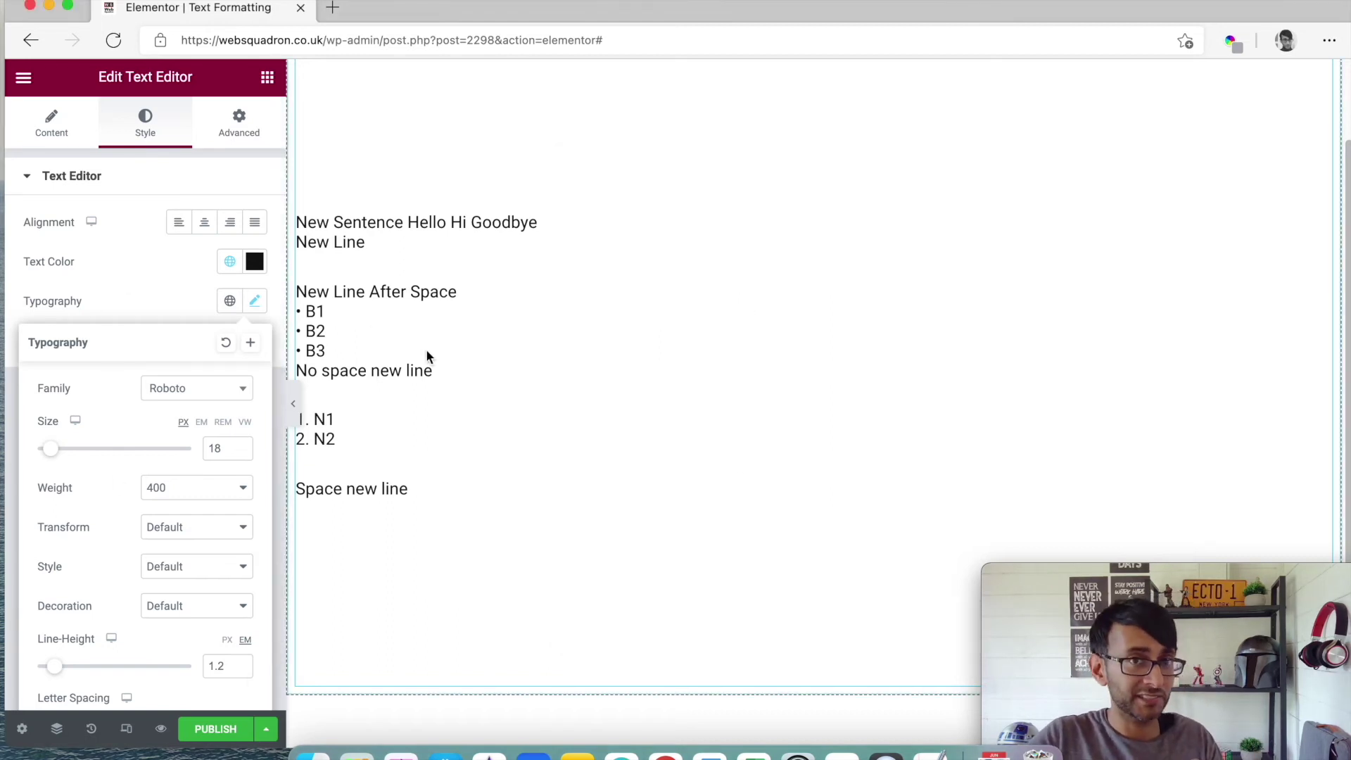
click(163, 310)
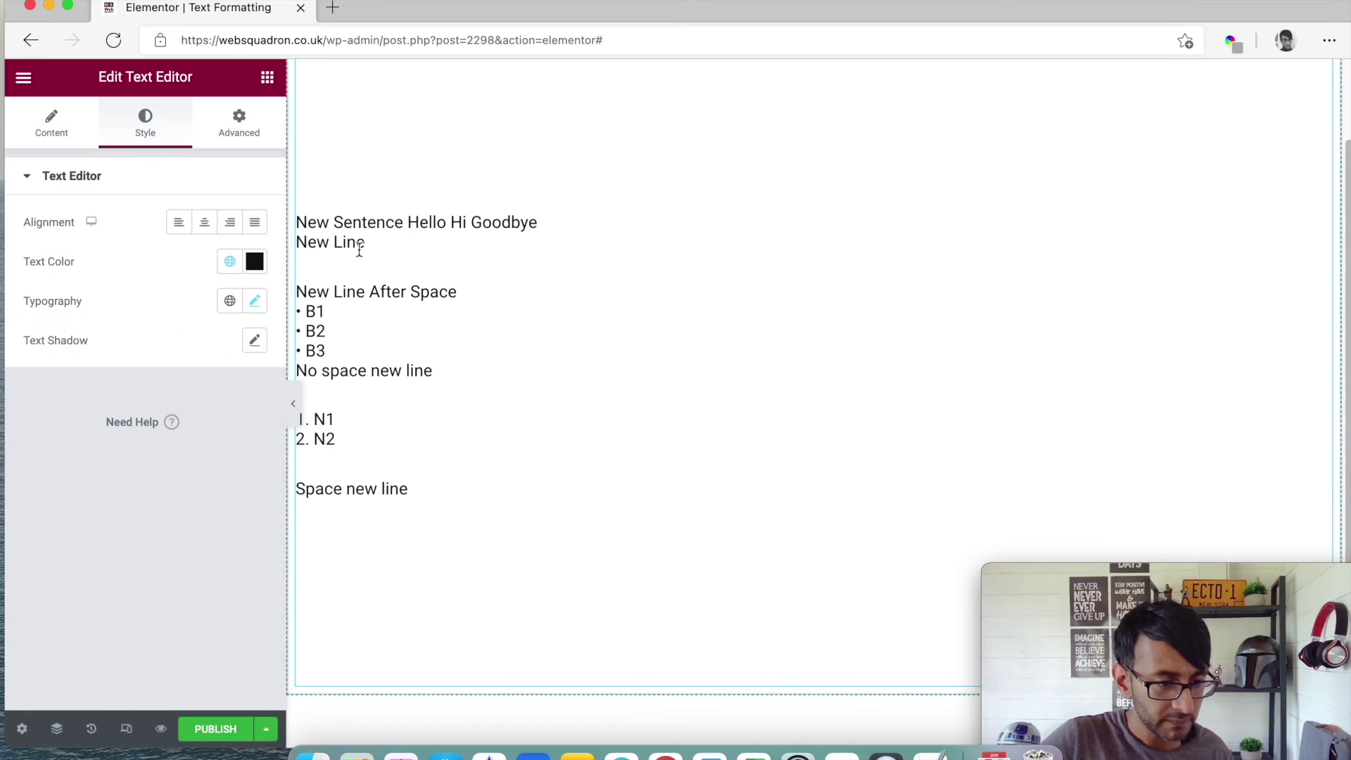
- Add a new bullet item 'B4' after B3 in the visual editor
click(35, 125)
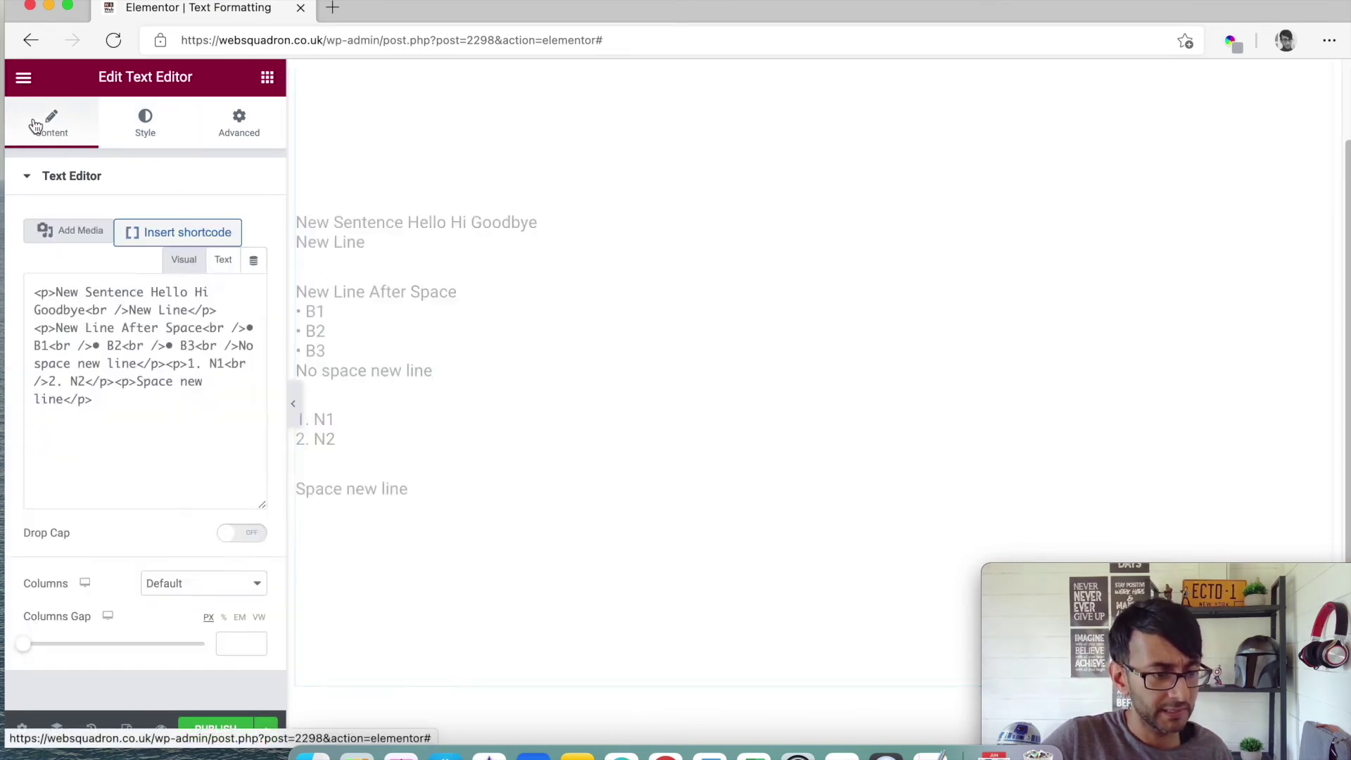
scroll(132, 569, down, 3)
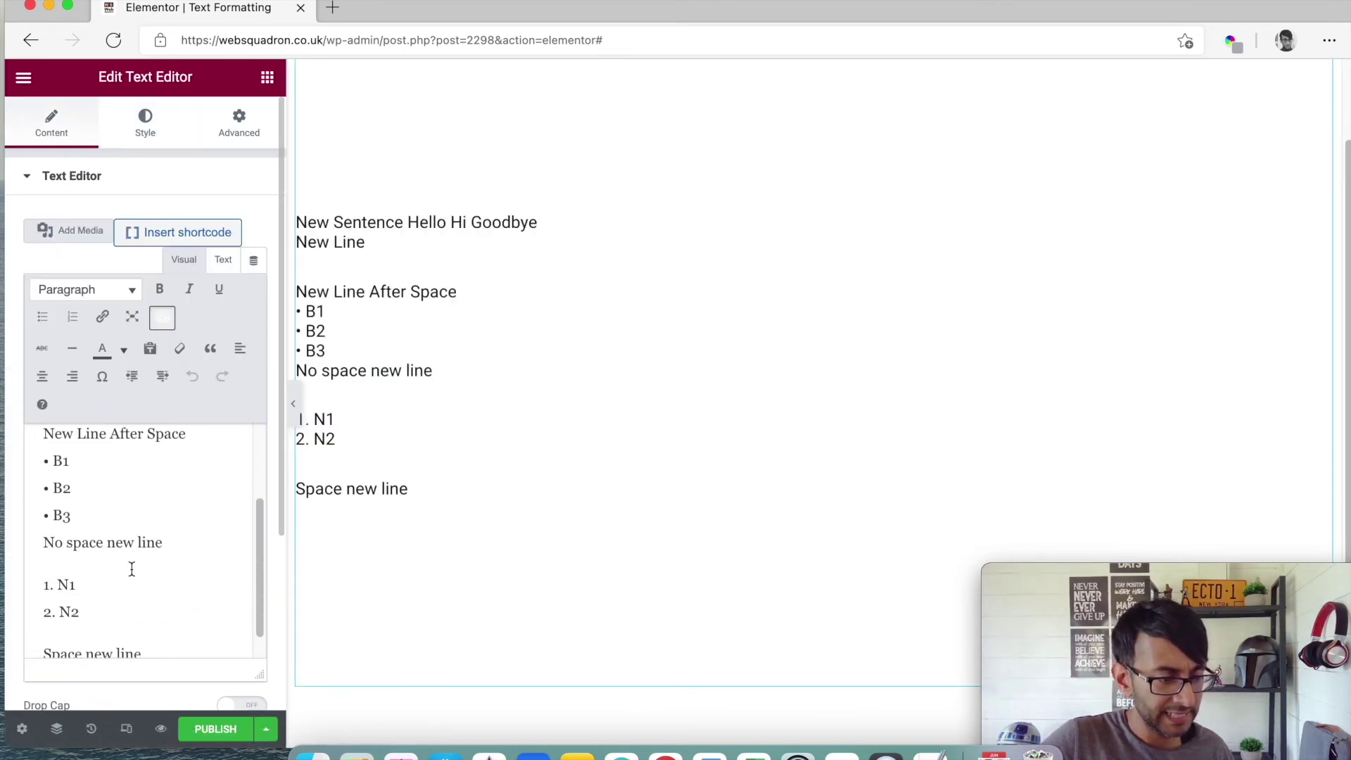
click(115, 519)
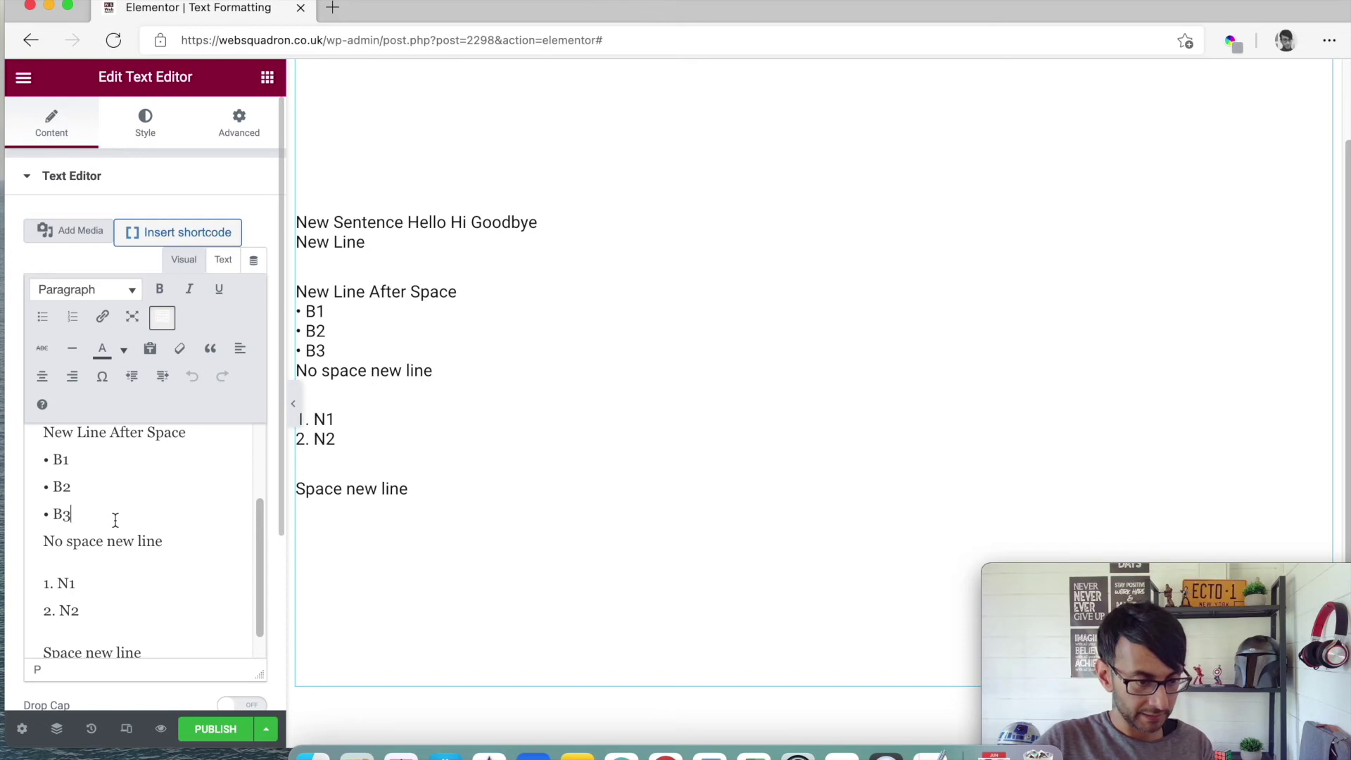
key(Return)
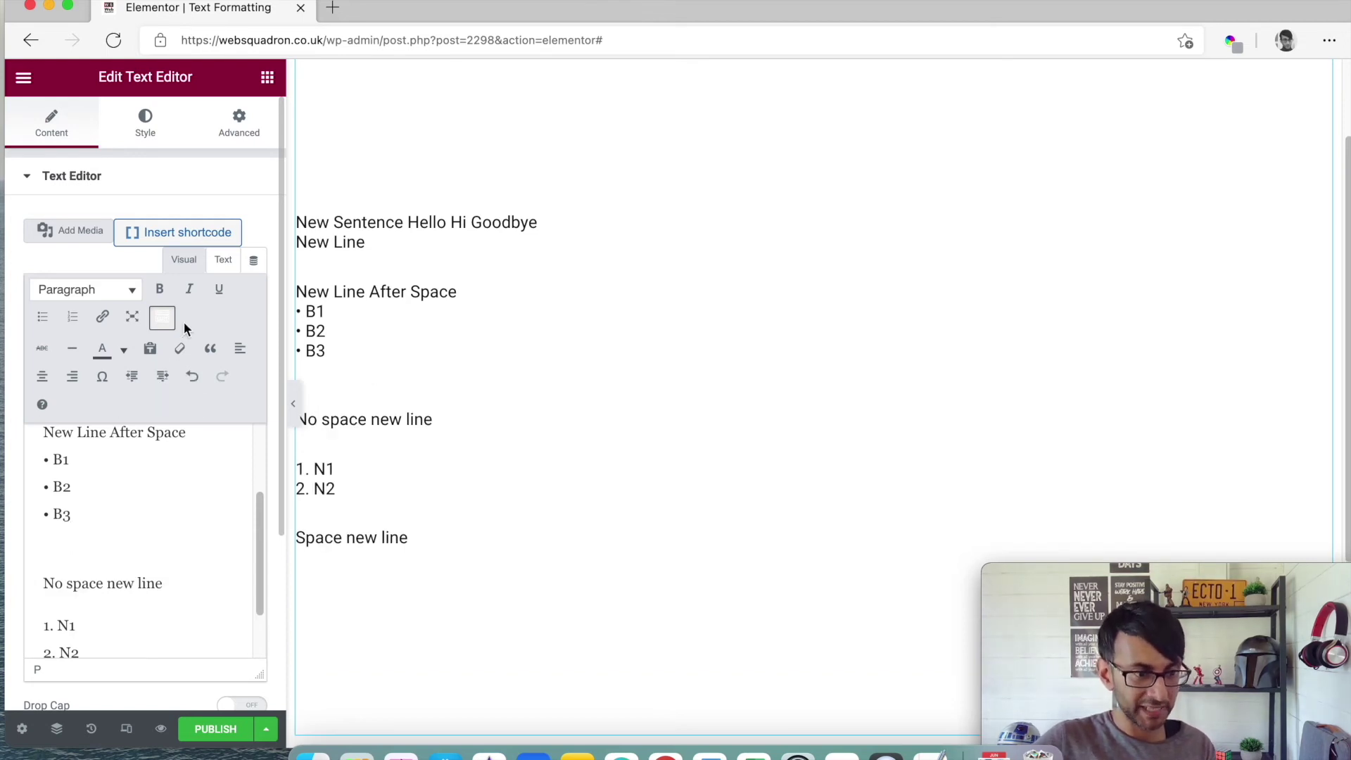
click(43, 318)
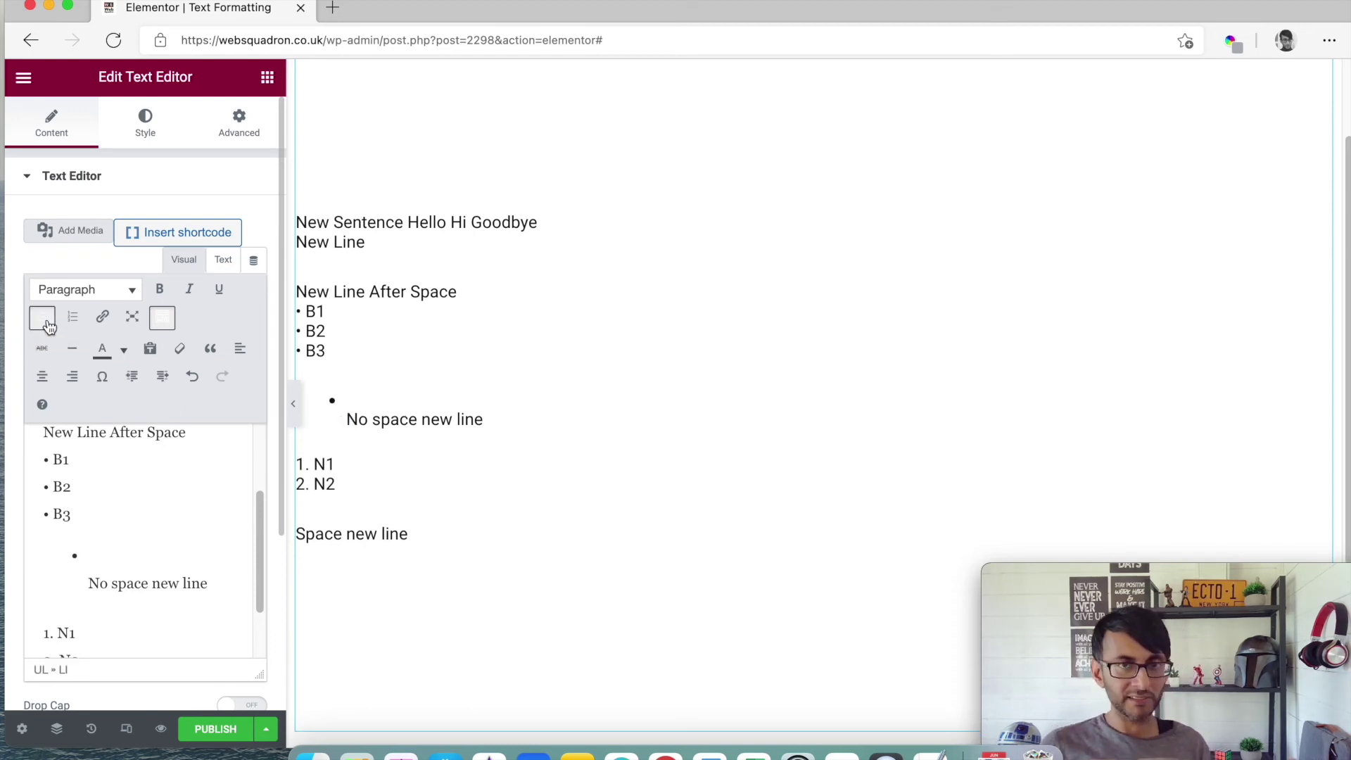
text(B4)
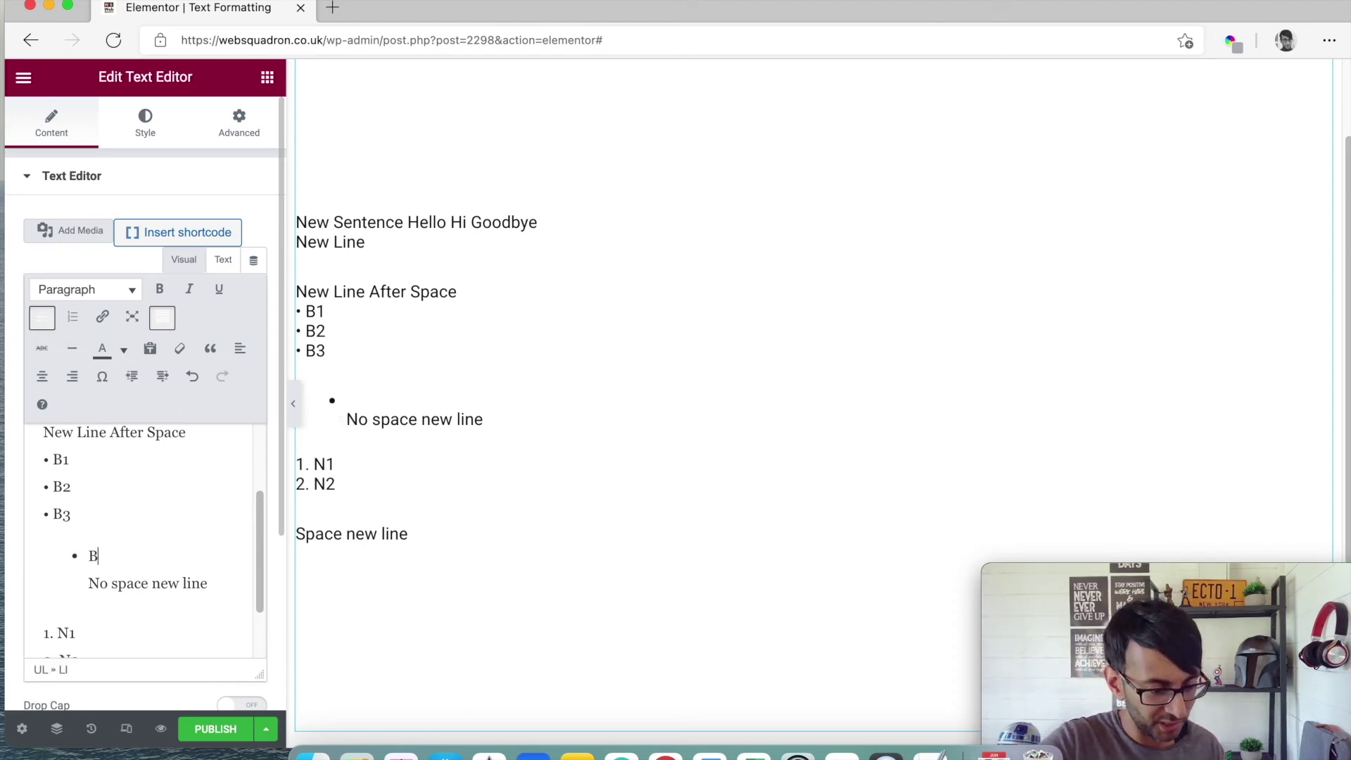
- In the HTML source, delete the indentation before the B4 list item
click(224, 262)
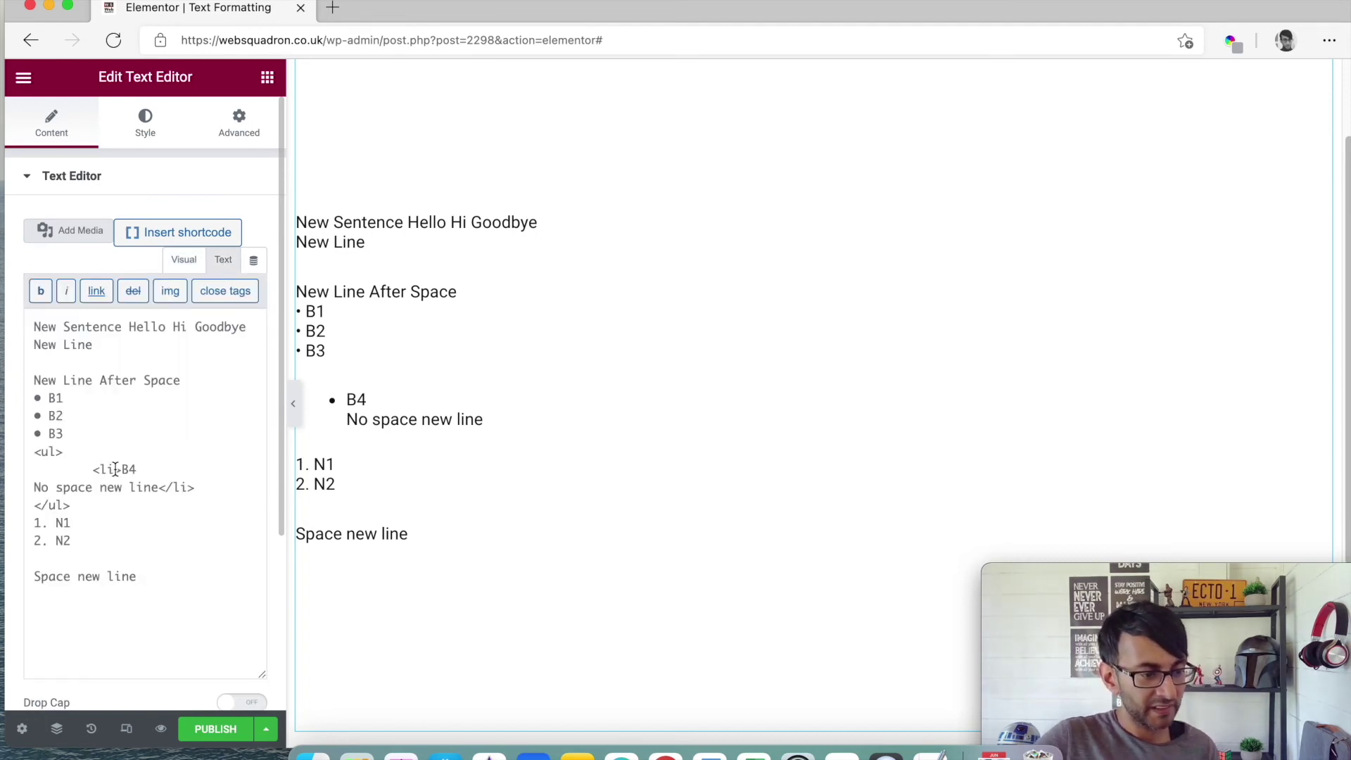
drag(112, 469, 93, 469)
click(43, 454)
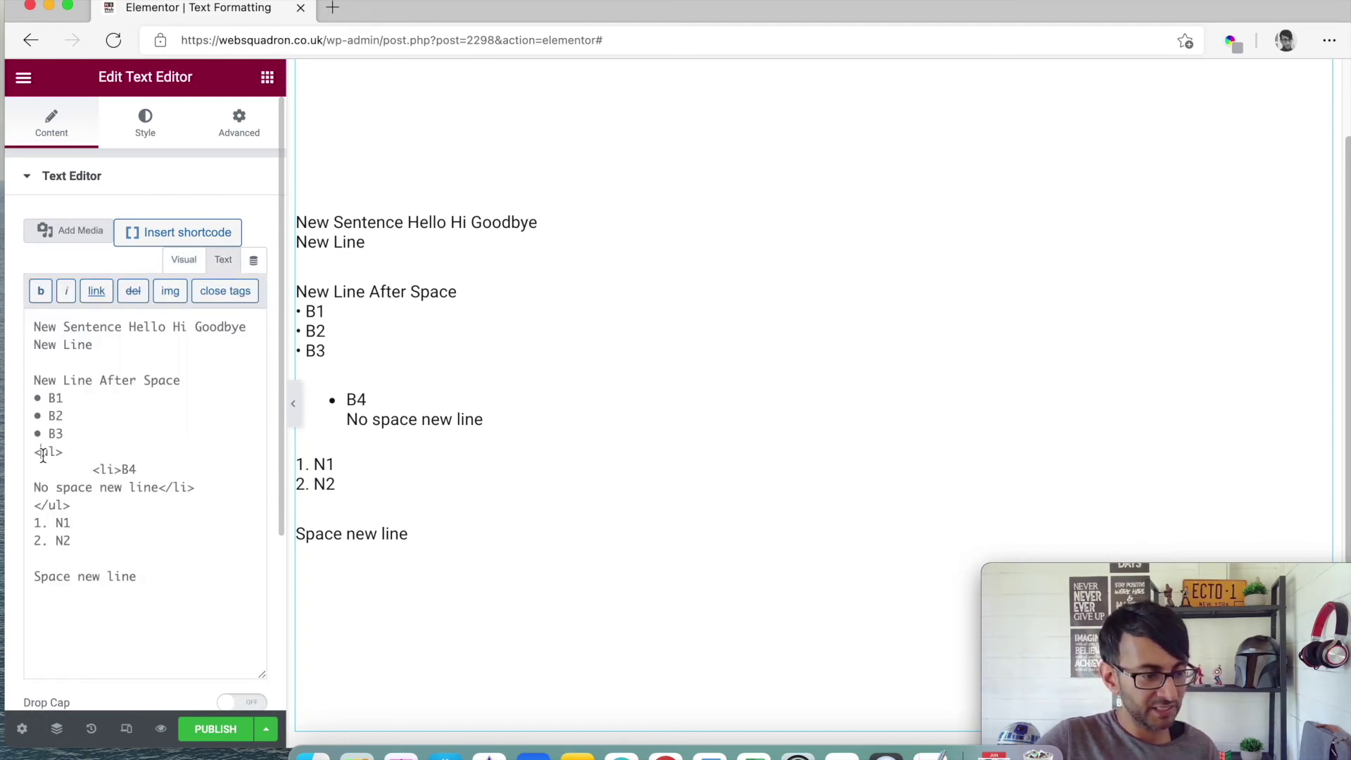
click(93, 470)
key(BackSpace)
key(BackSpace)
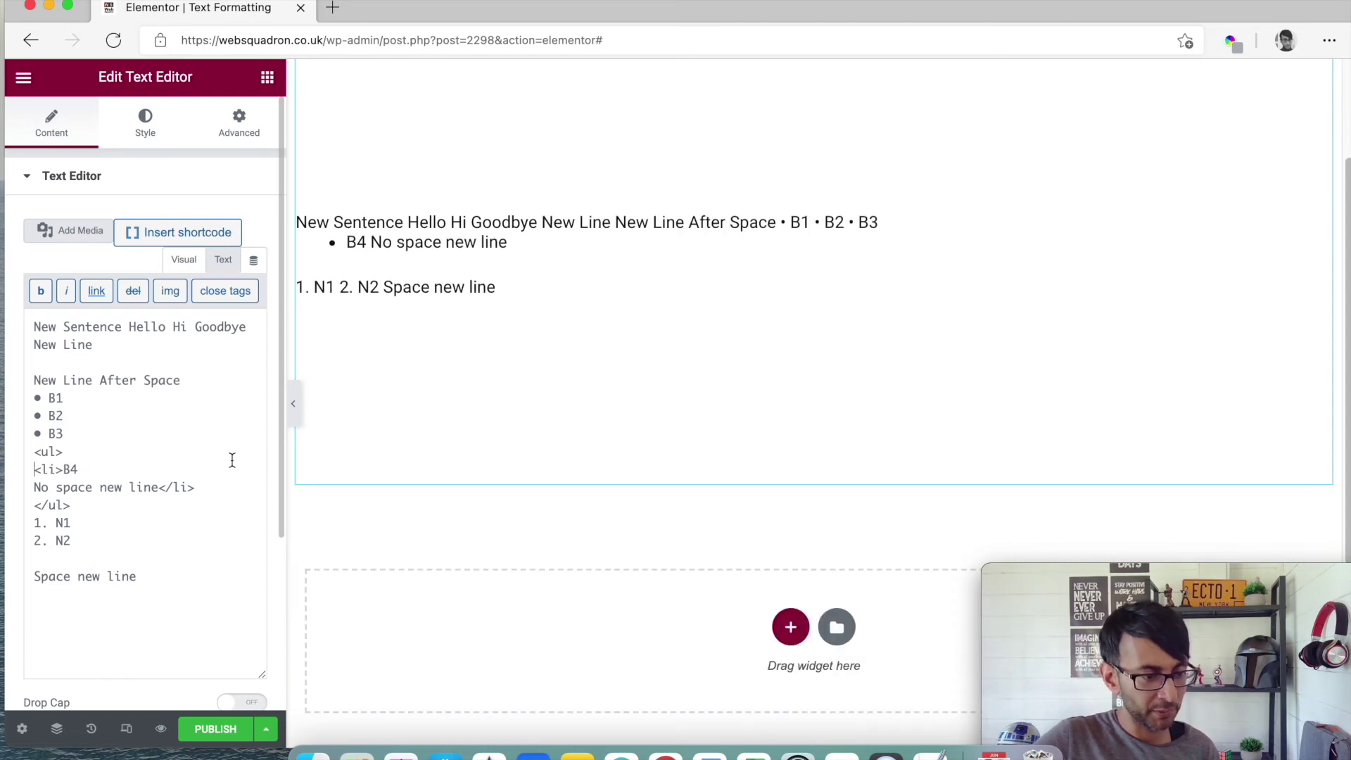
click(182, 261)
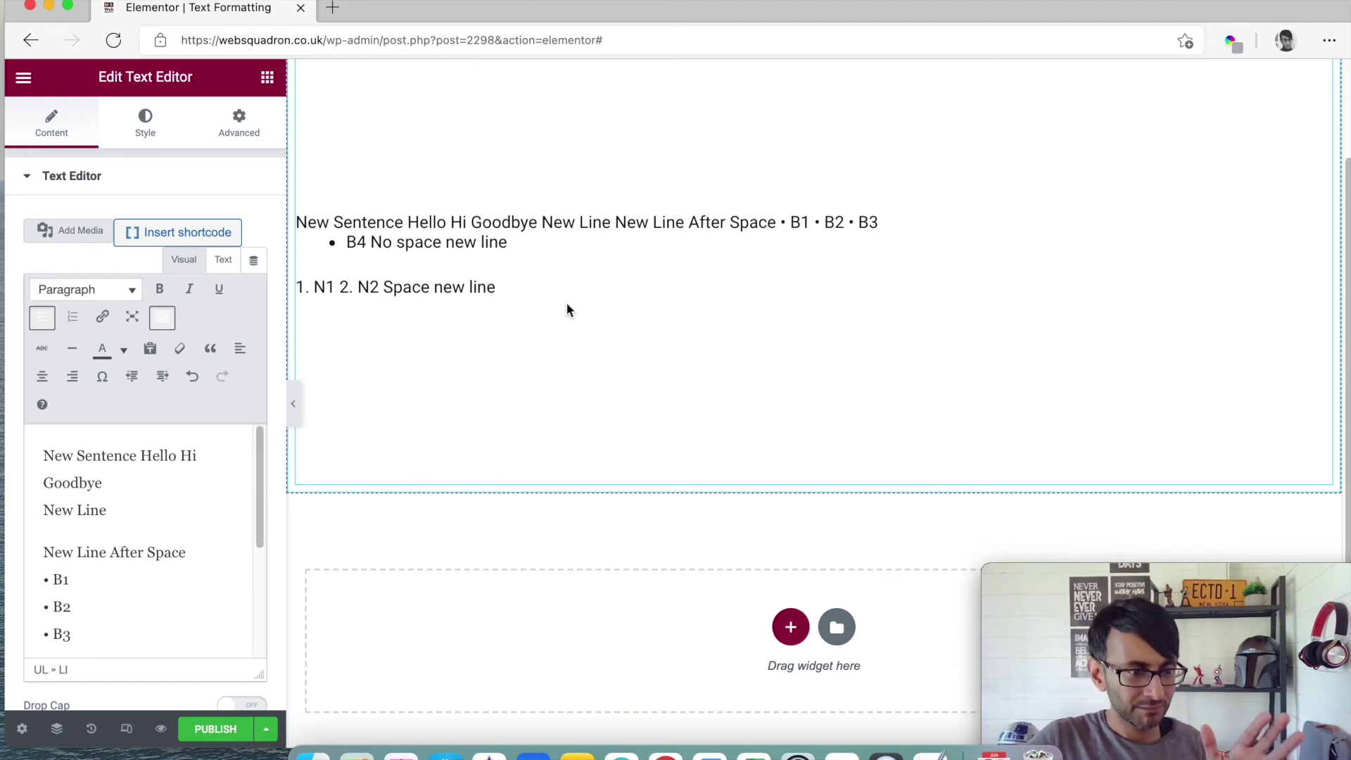
- Add bullets B4 and B5 below B3 in TextEdit and select the whole document
click(930, 754)
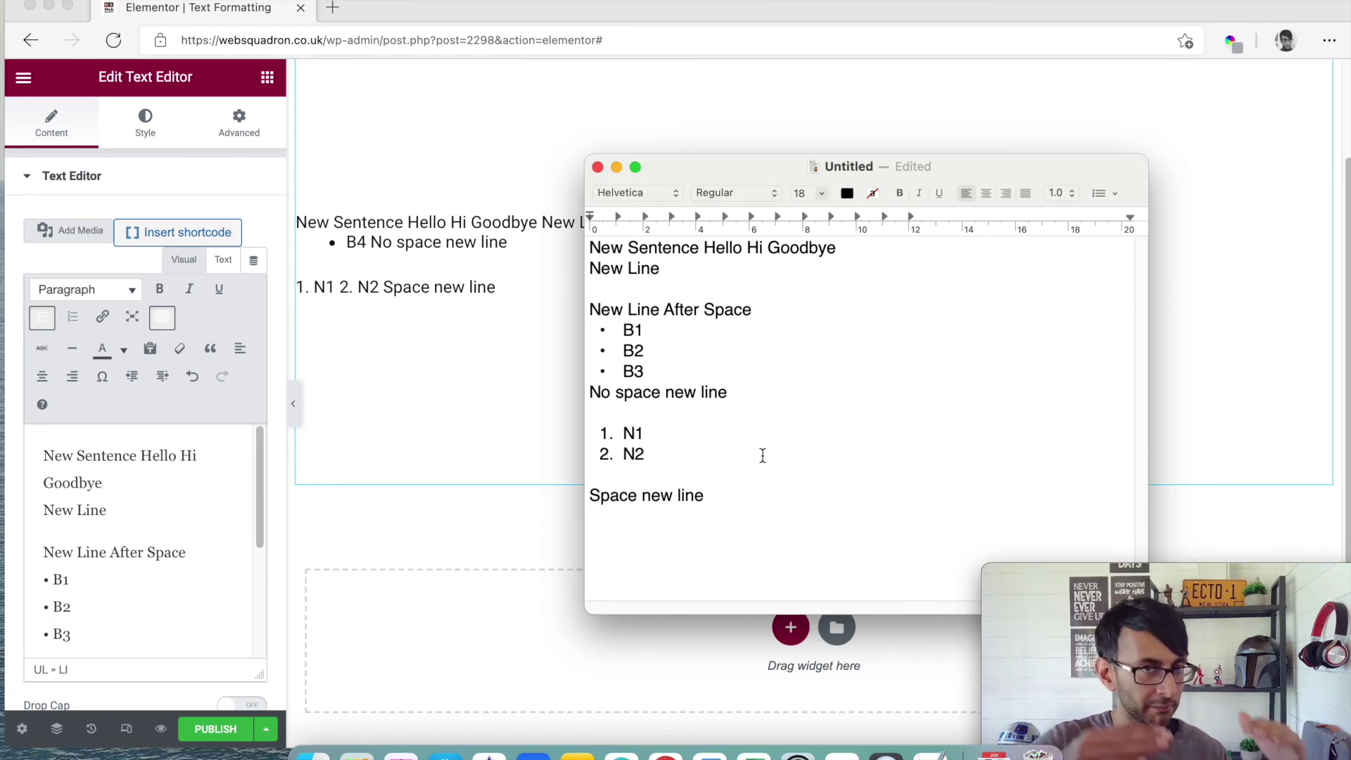
click(683, 369)
key(Return)
text(B4)
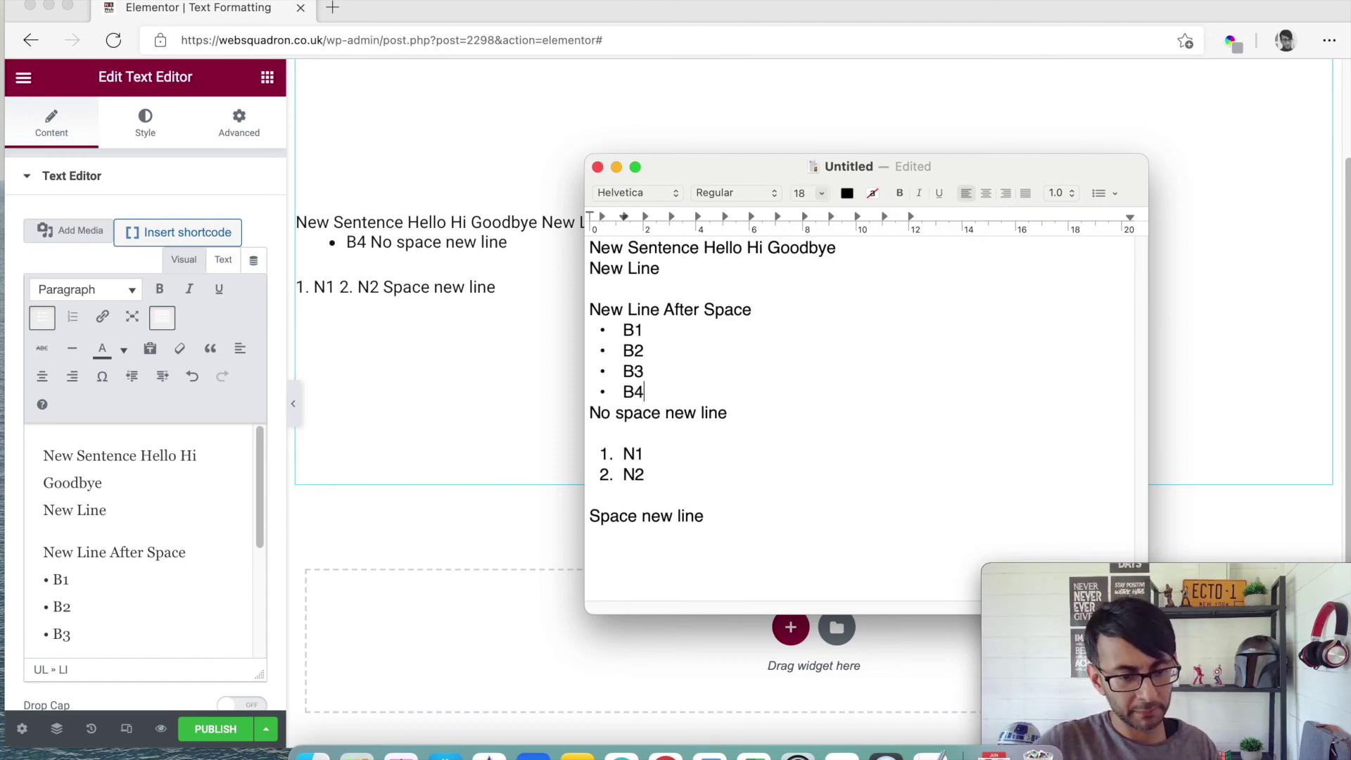
key(Return)
text(B5)
click(802, 435)
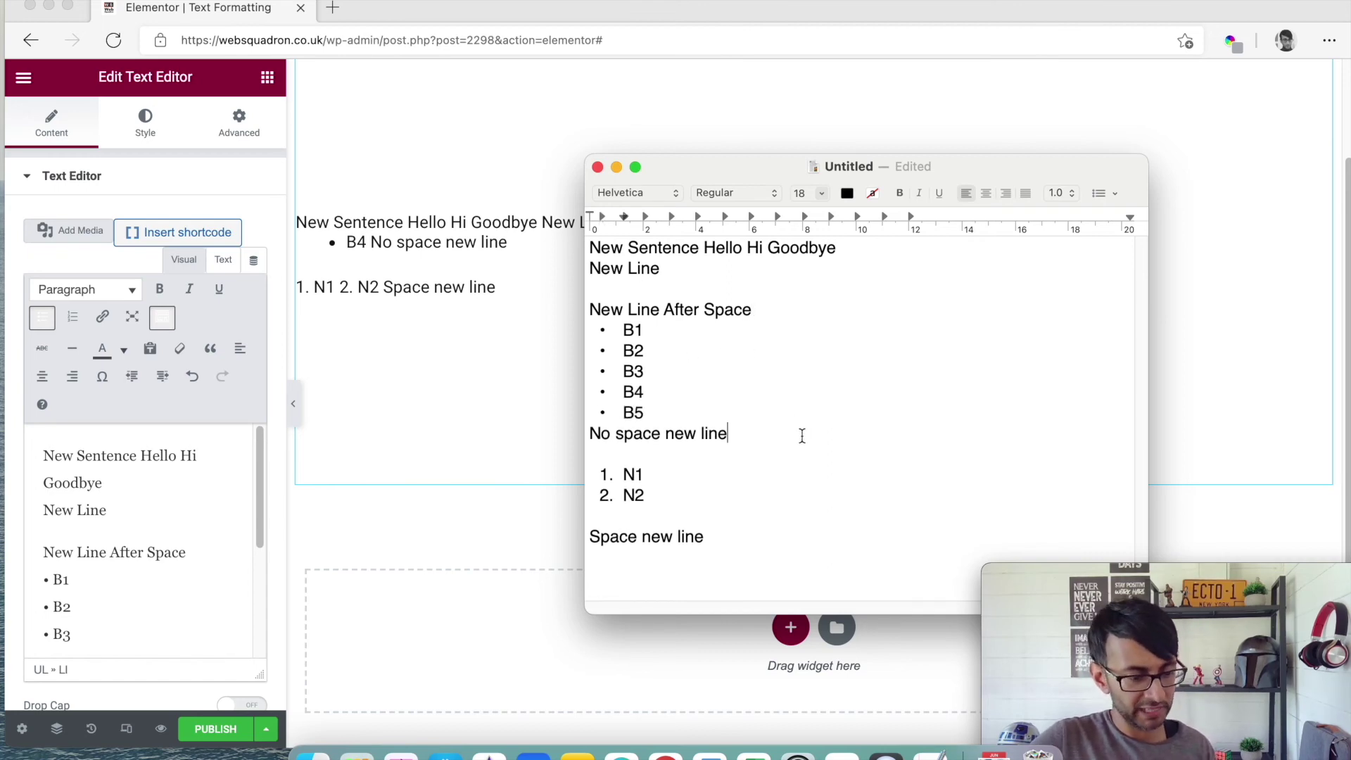
key(super+a)
key(super+c)
- Replace the Elementor widget's text with the TextEdit content pasted as plain text (Paste and Match Style)
click(207, 496)
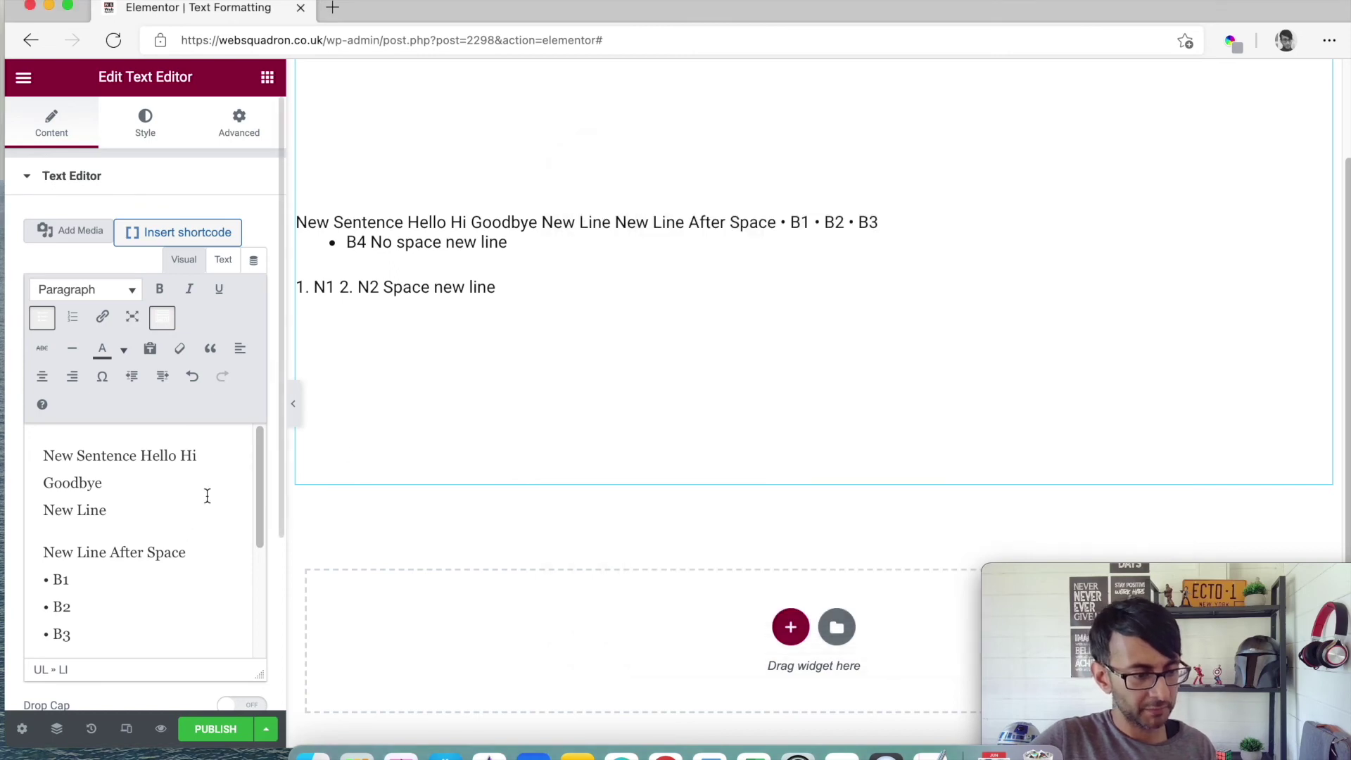
key(super+a)
key(BackSpace)
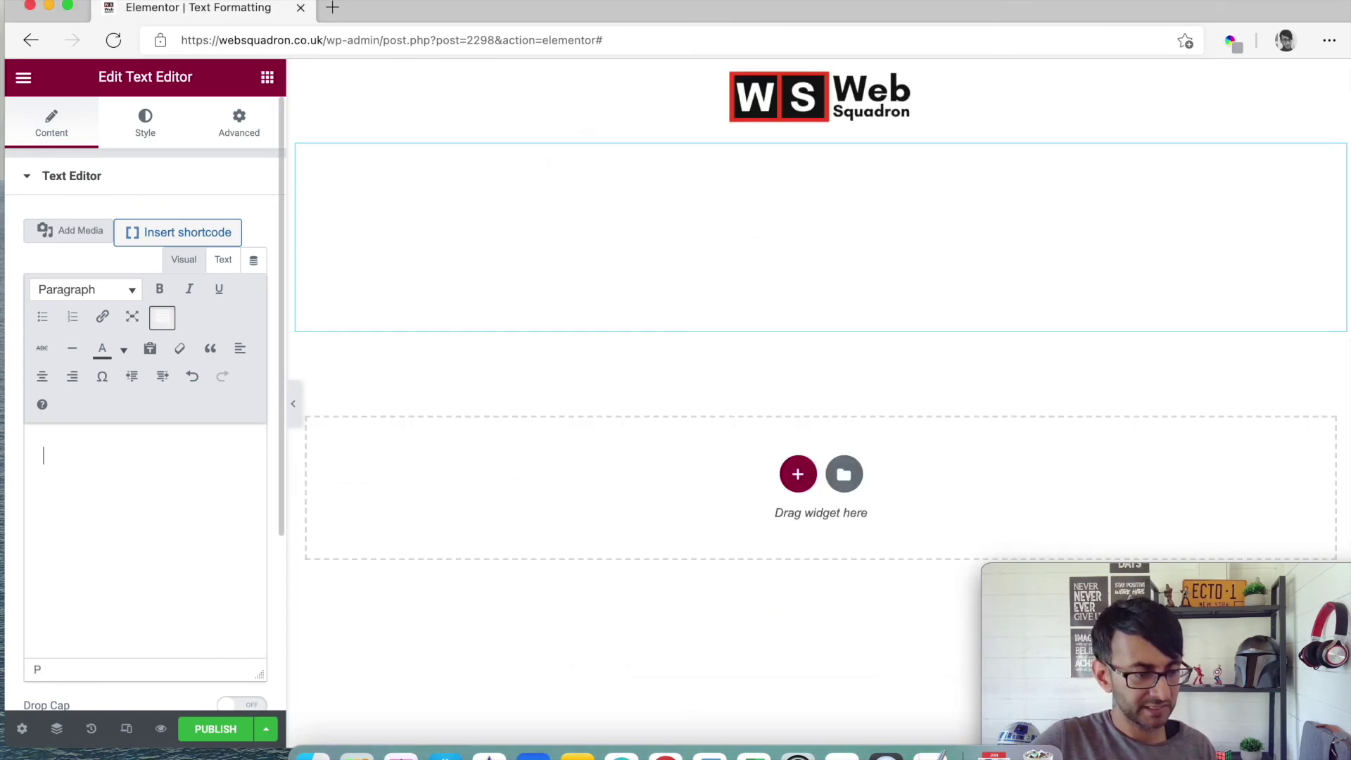
right_click(133, 446)
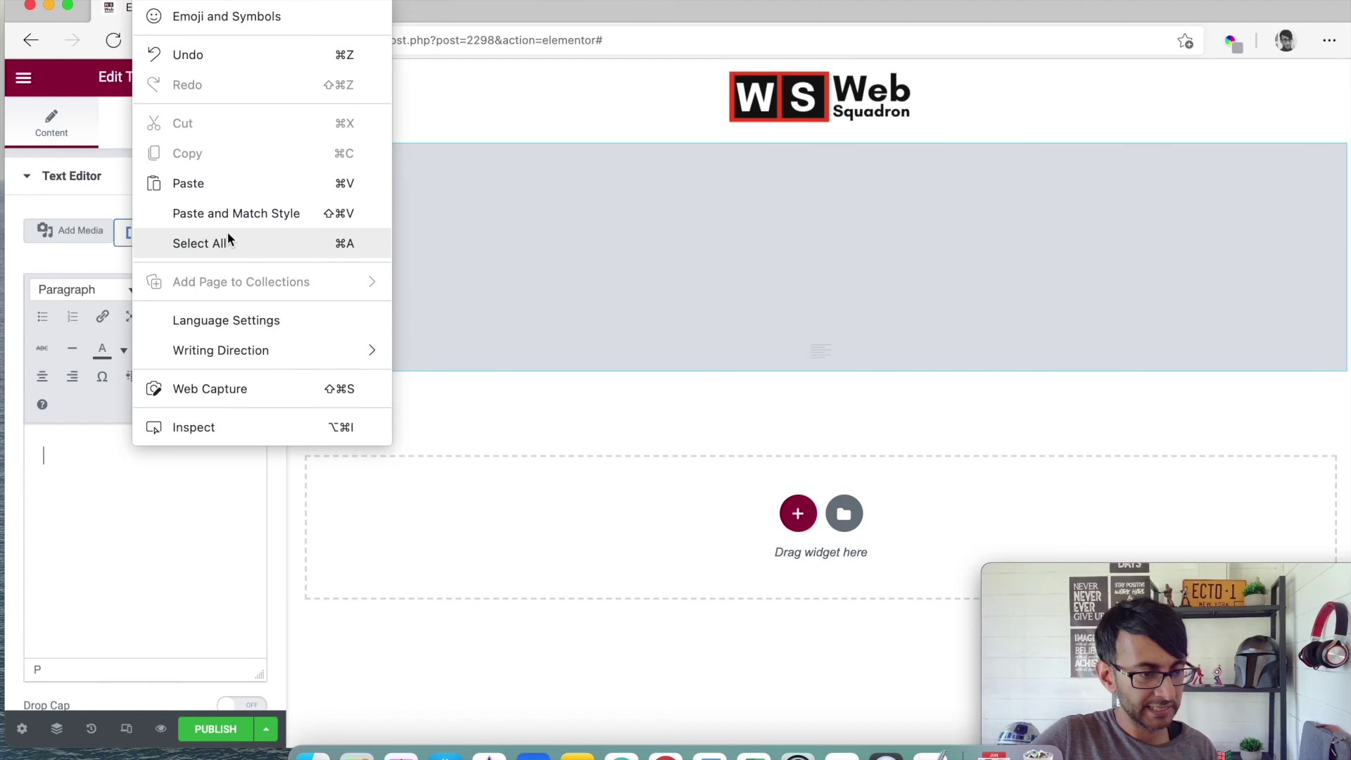
click(238, 212)
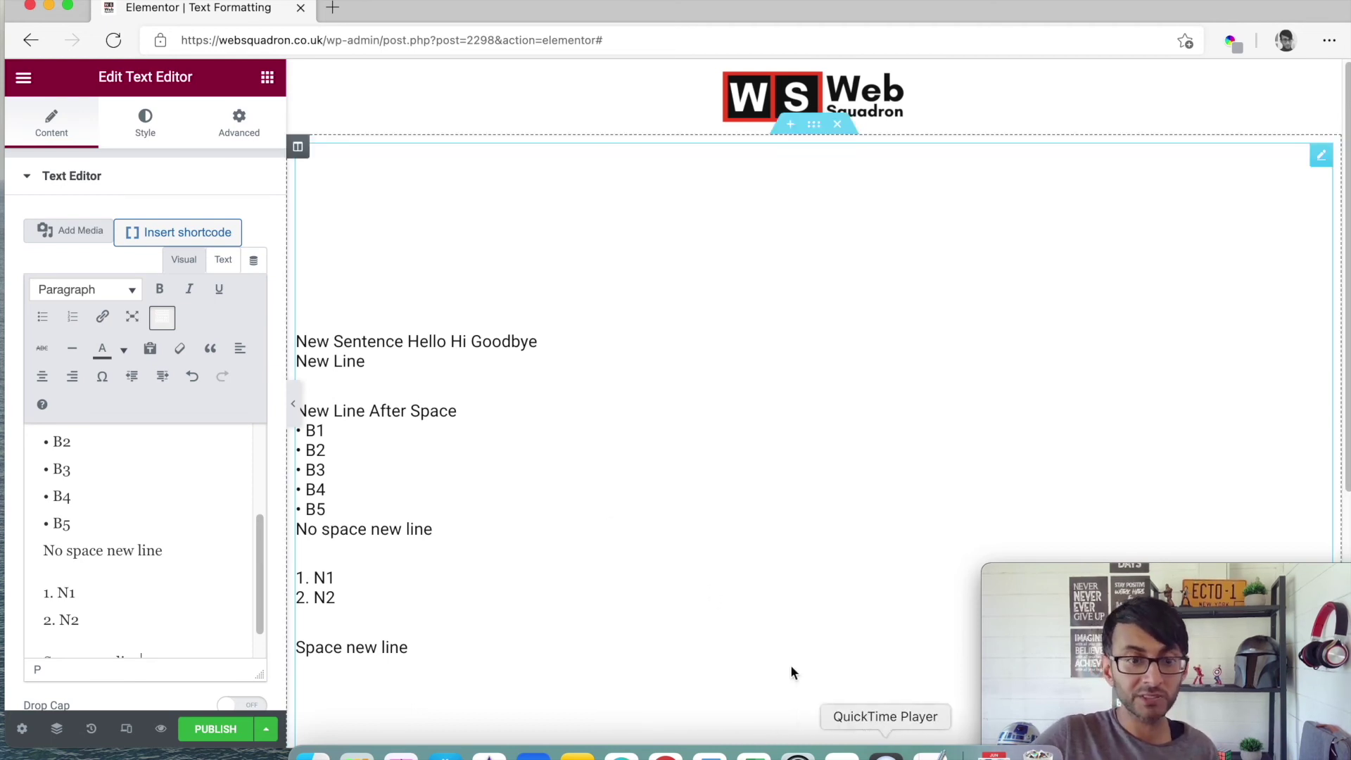
click(930, 754)
- Make the lines from 'New Line After Space' through B4 bold at size 24
click(747, 364)
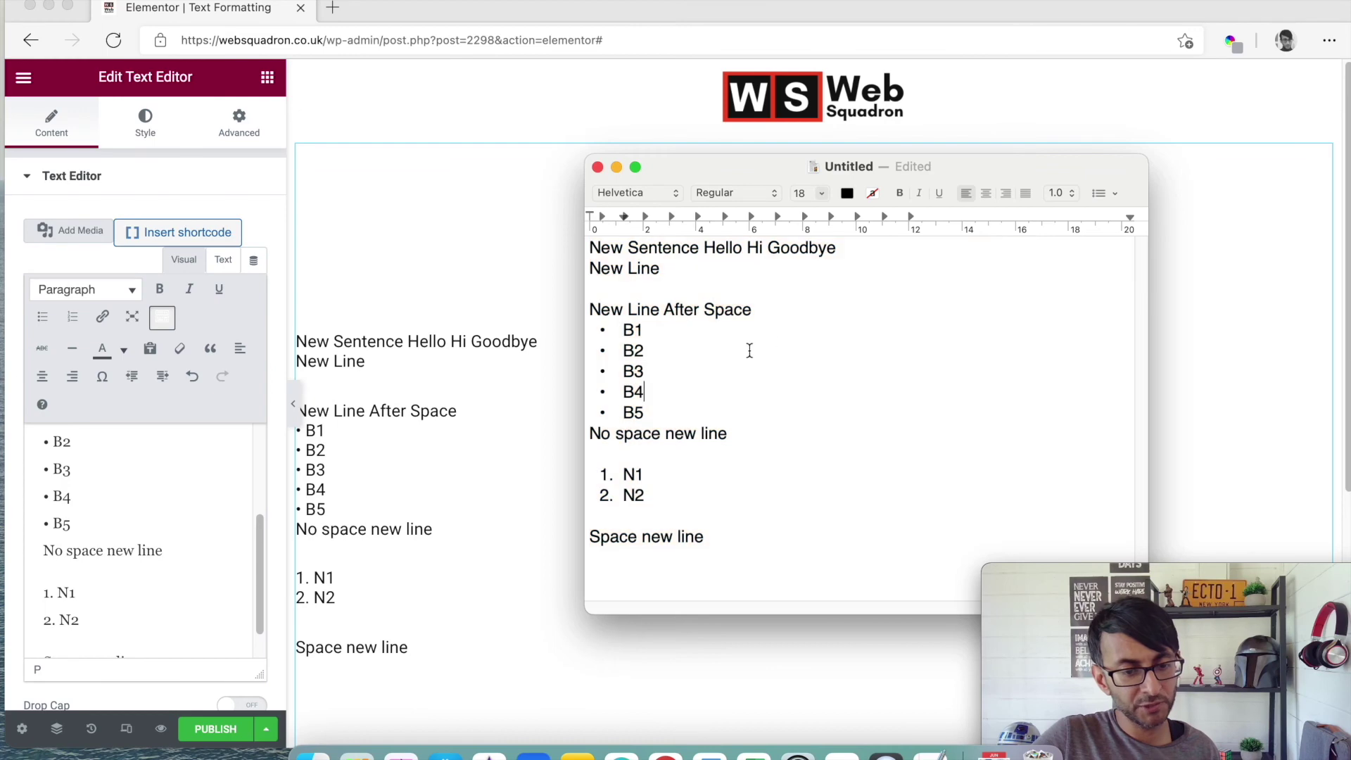
drag(770, 329, 594, 307)
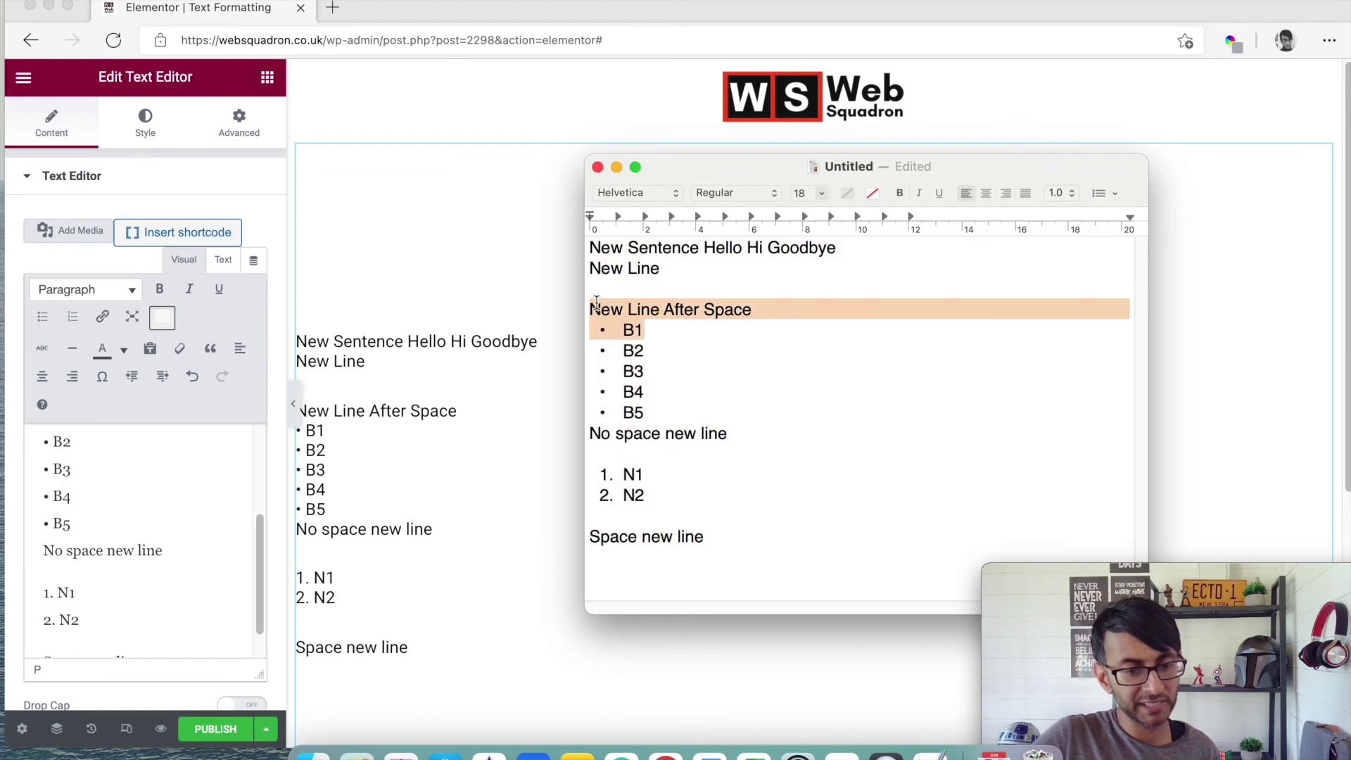
click(729, 333)
drag(717, 401, 574, 303)
click(899, 195)
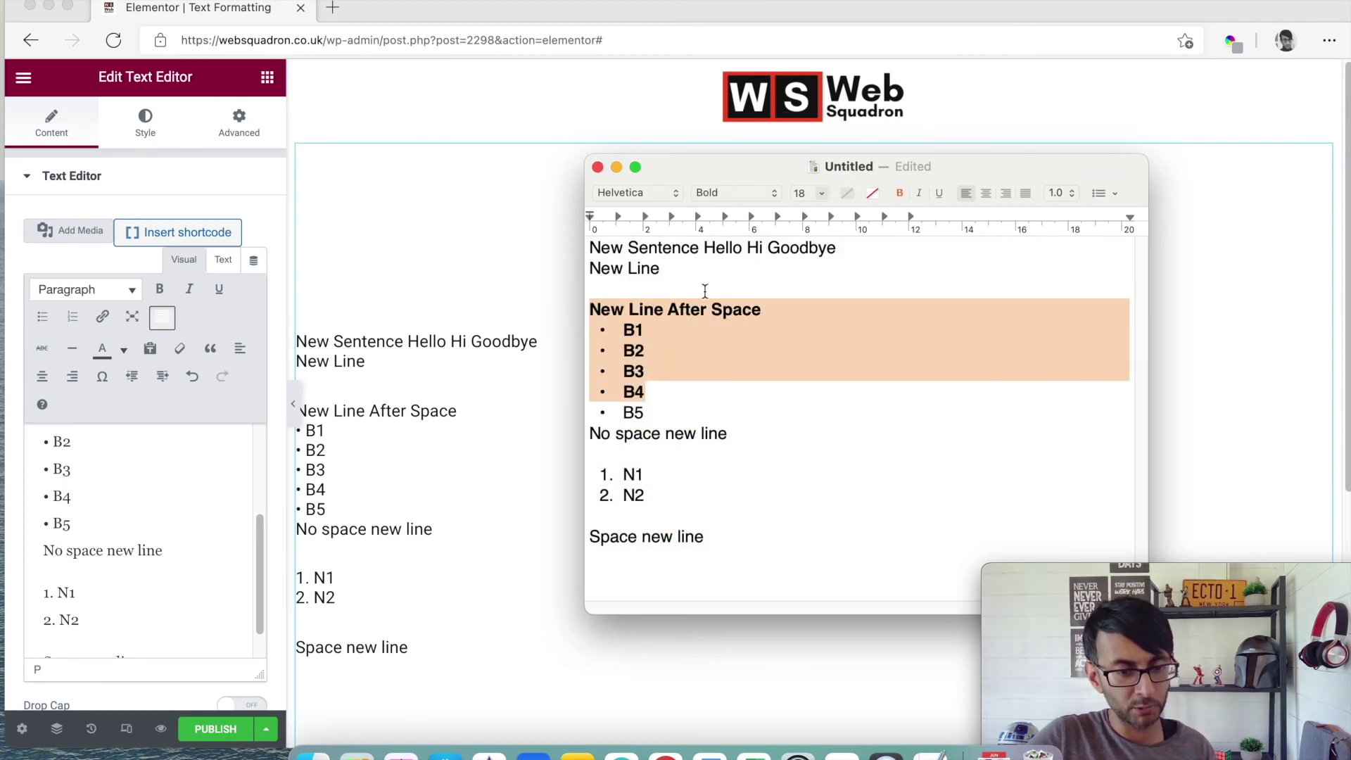
click(820, 194)
click(803, 335)
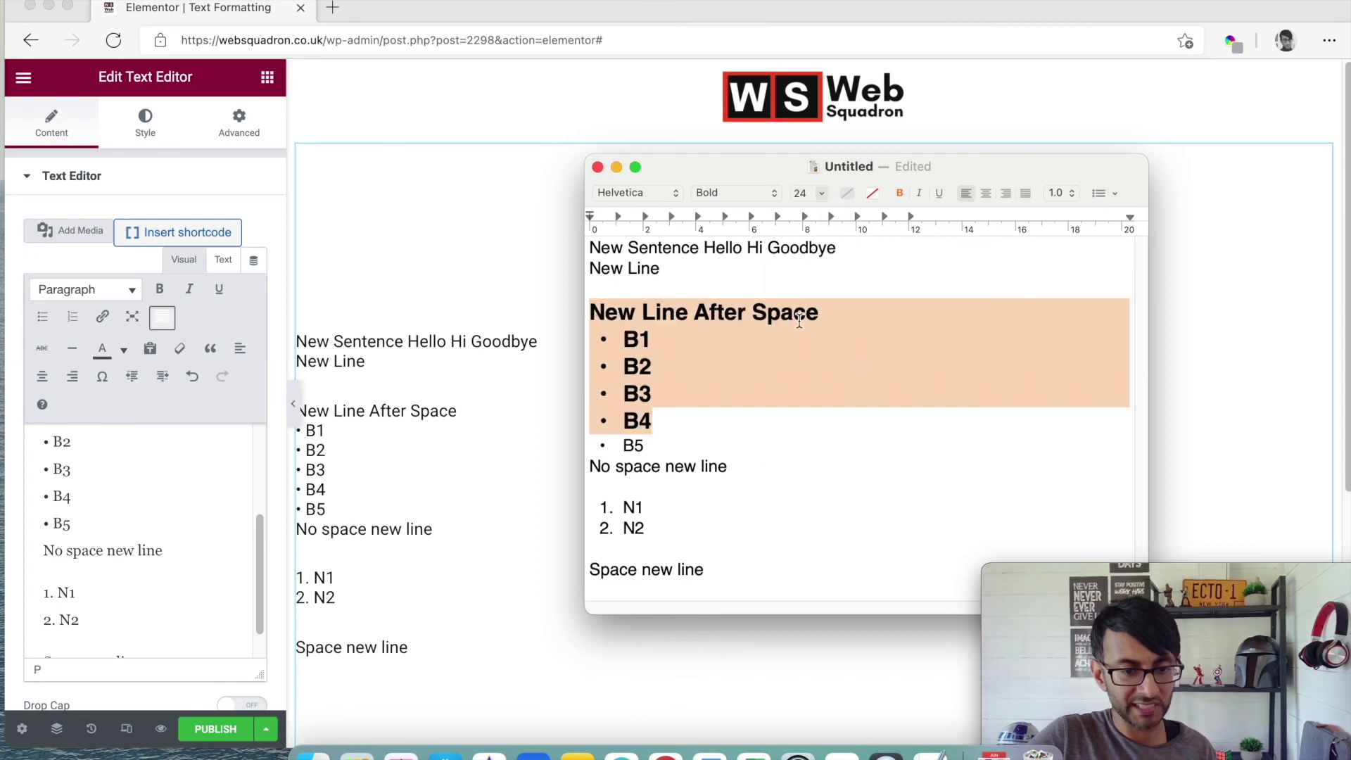
- Try a red background on those lines, then undo it
click(874, 192)
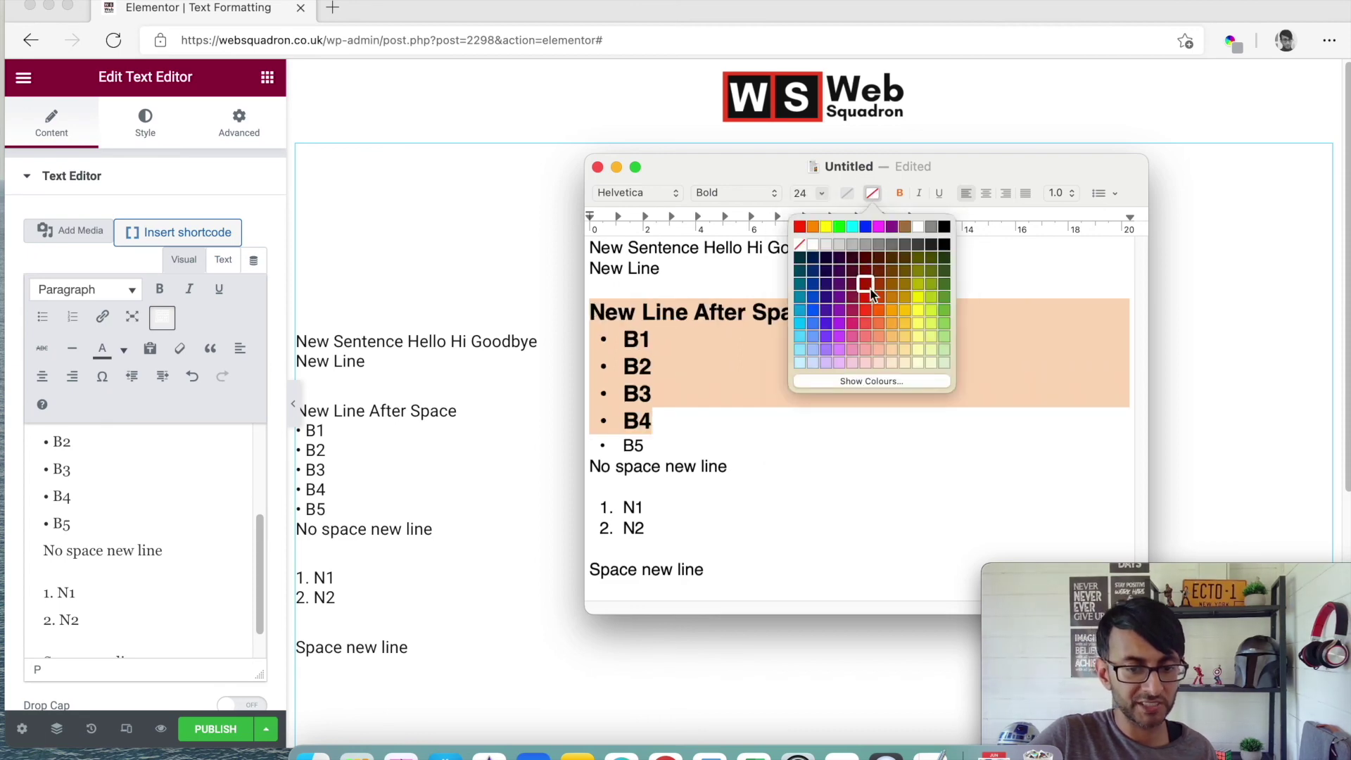
click(844, 316)
click(838, 442)
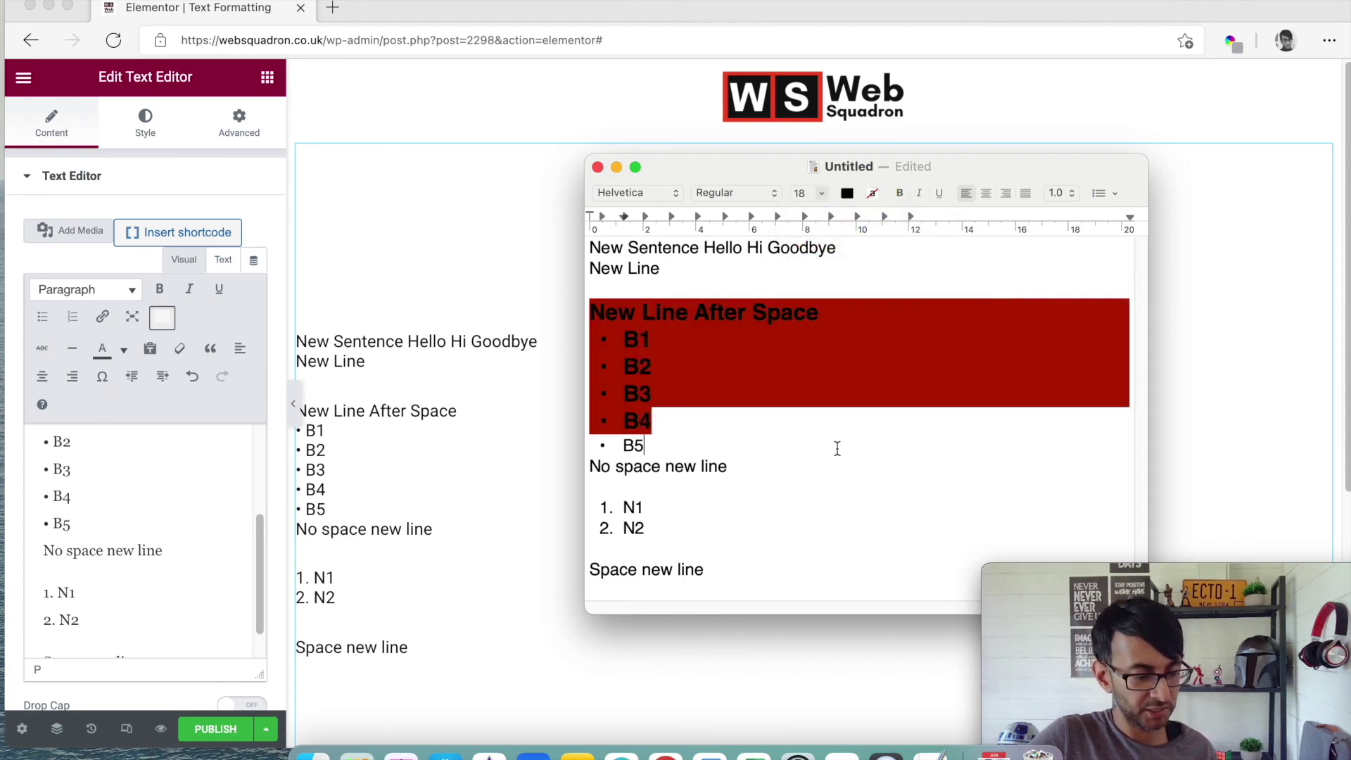
key(super+z)
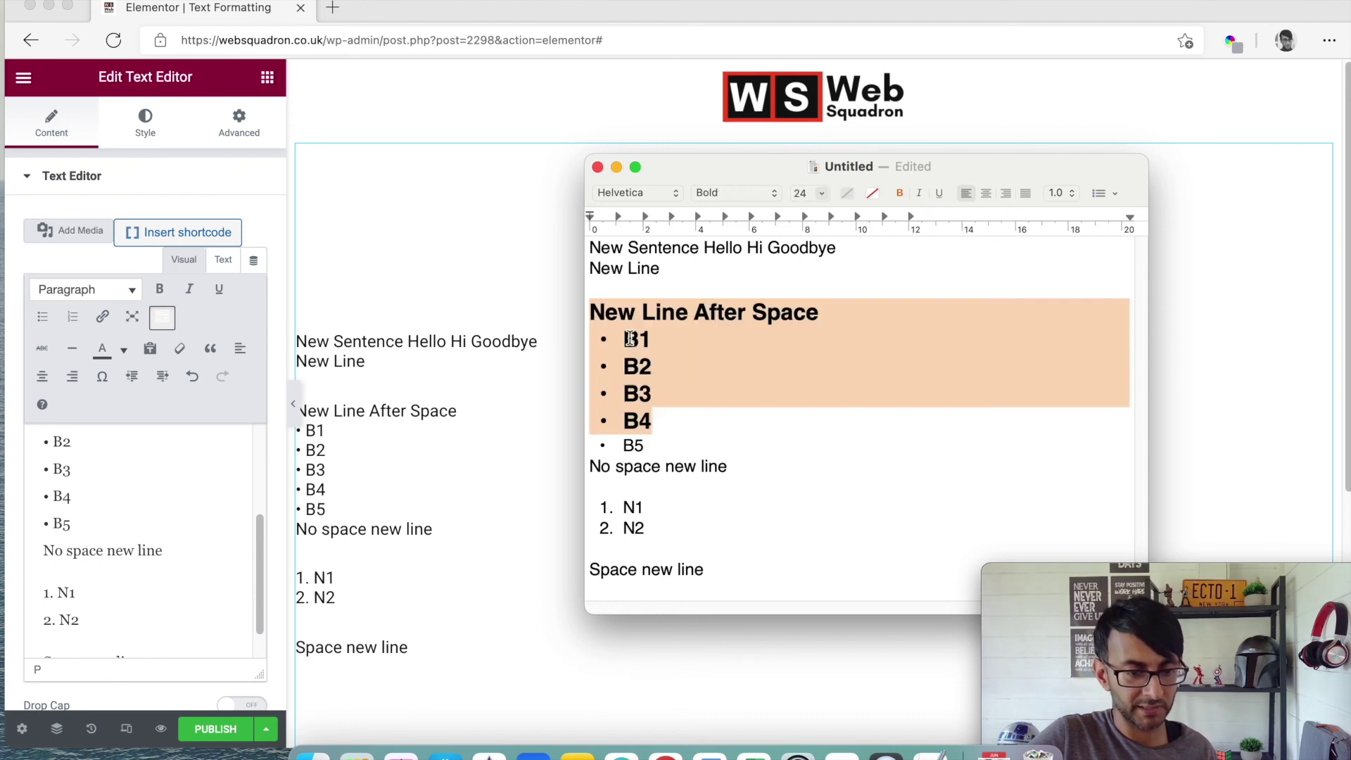
- Colour bullets B1–B4 dark red and select the whole document
click(629, 339)
drag(751, 420, 618, 340)
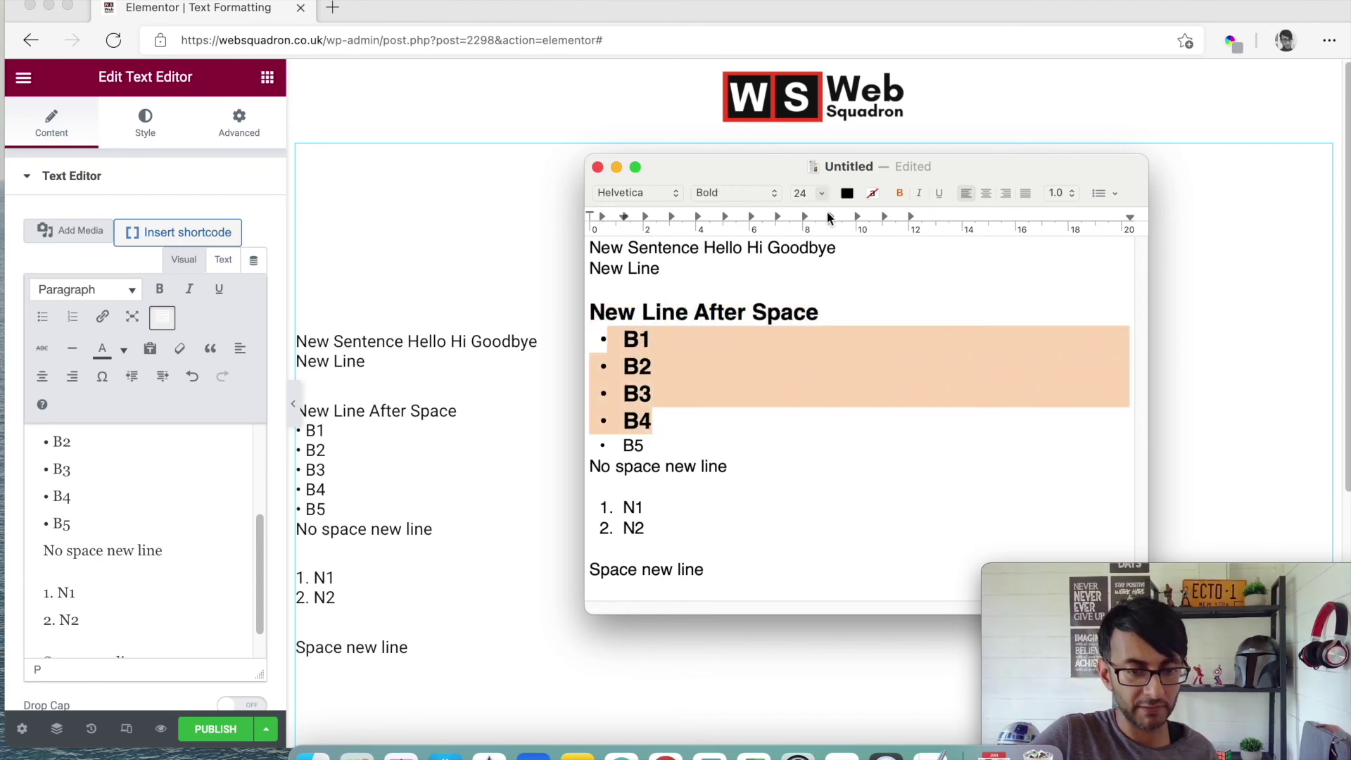
click(849, 196)
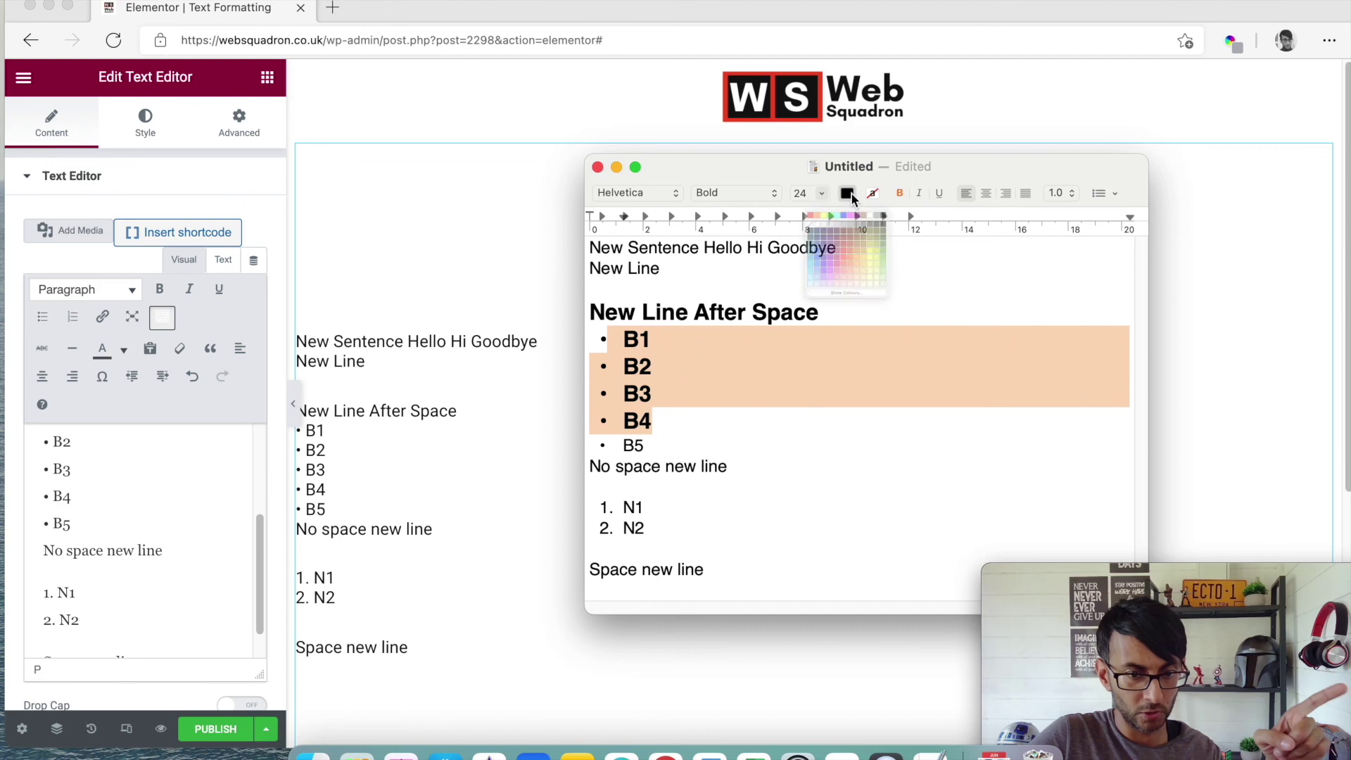
click(841, 283)
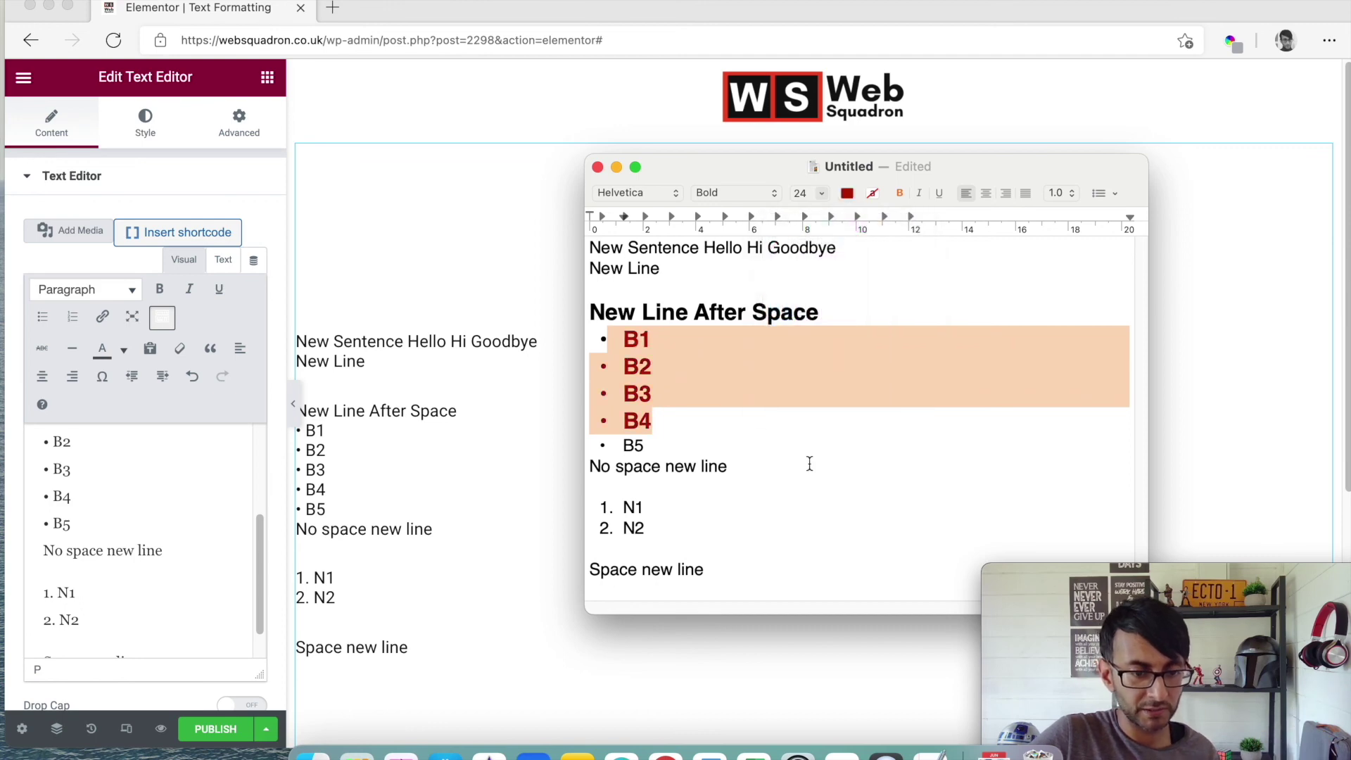
click(809, 464)
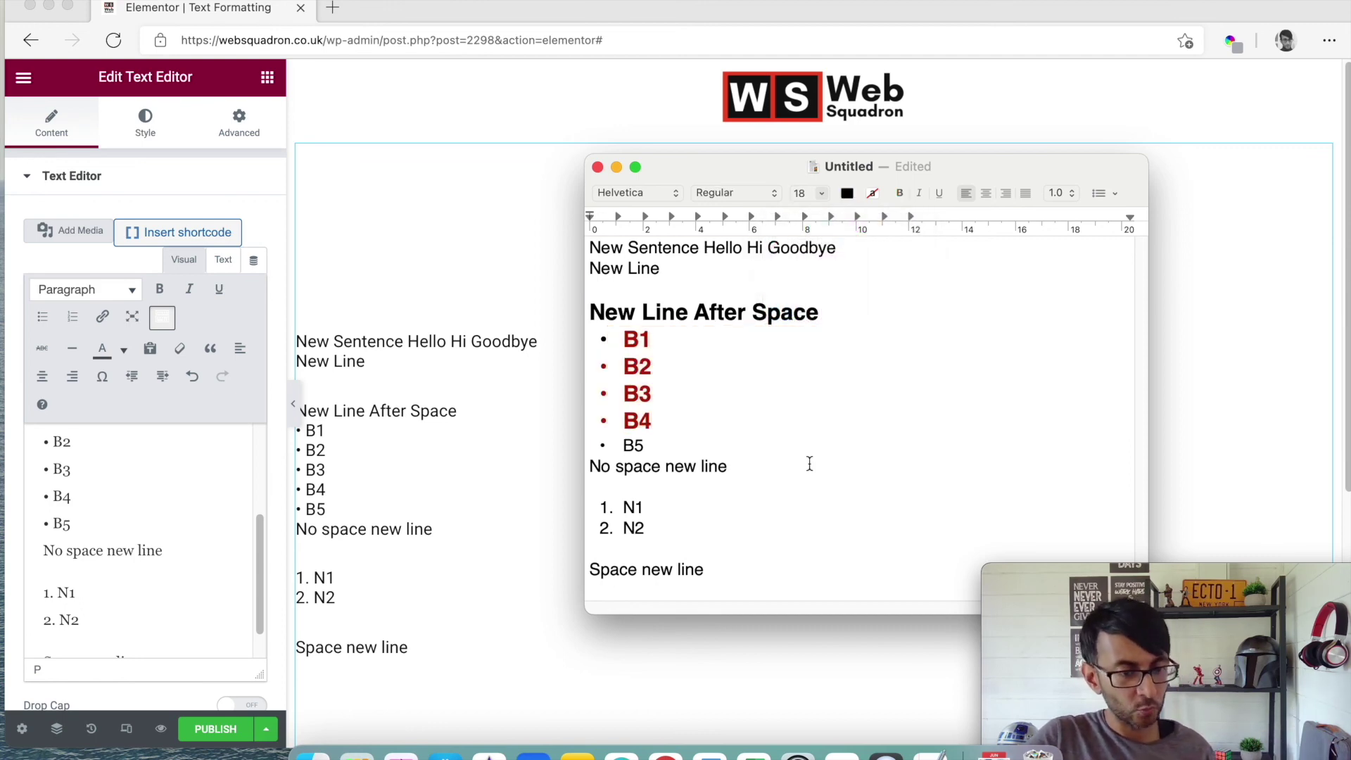
key(super+a)
key(super+c)
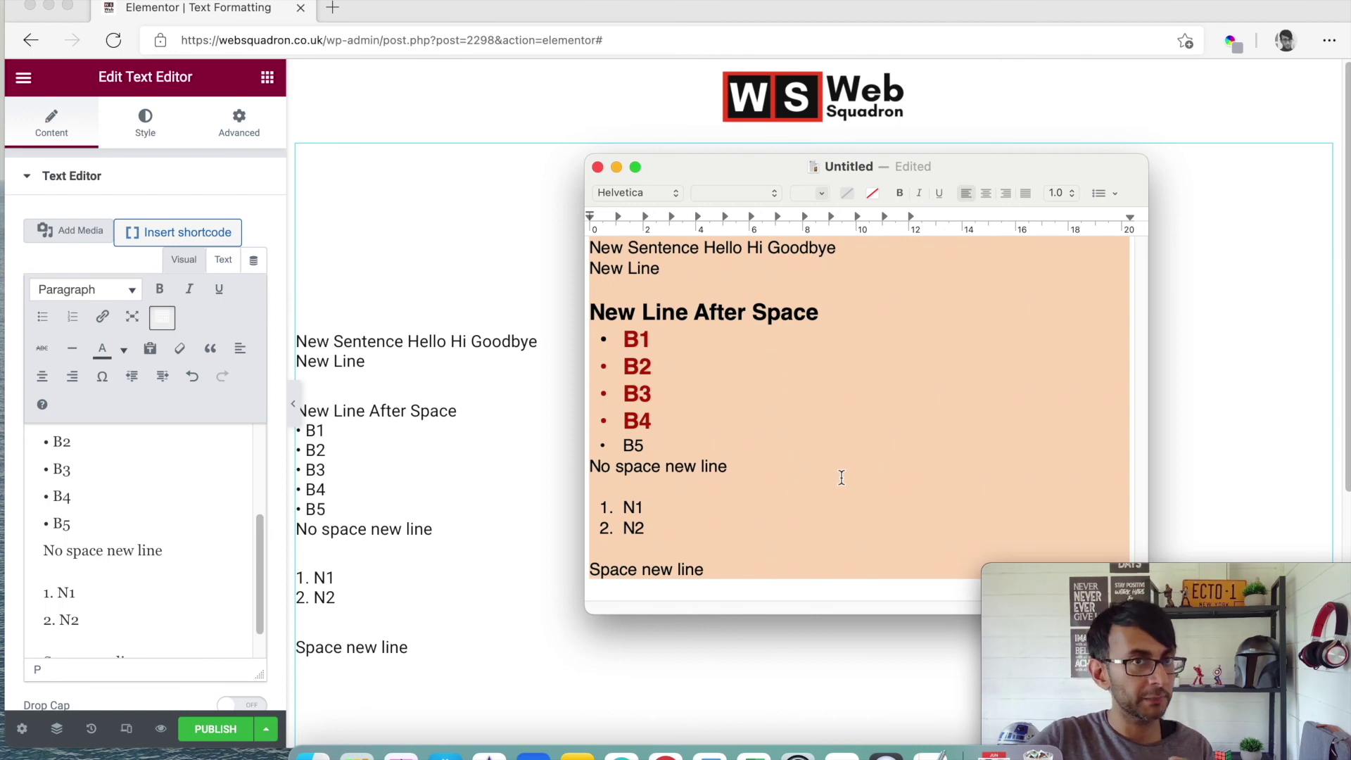
- Clear the Elementor widget text and paste the TextEdit content with Paste and Match Style
click(150, 493)
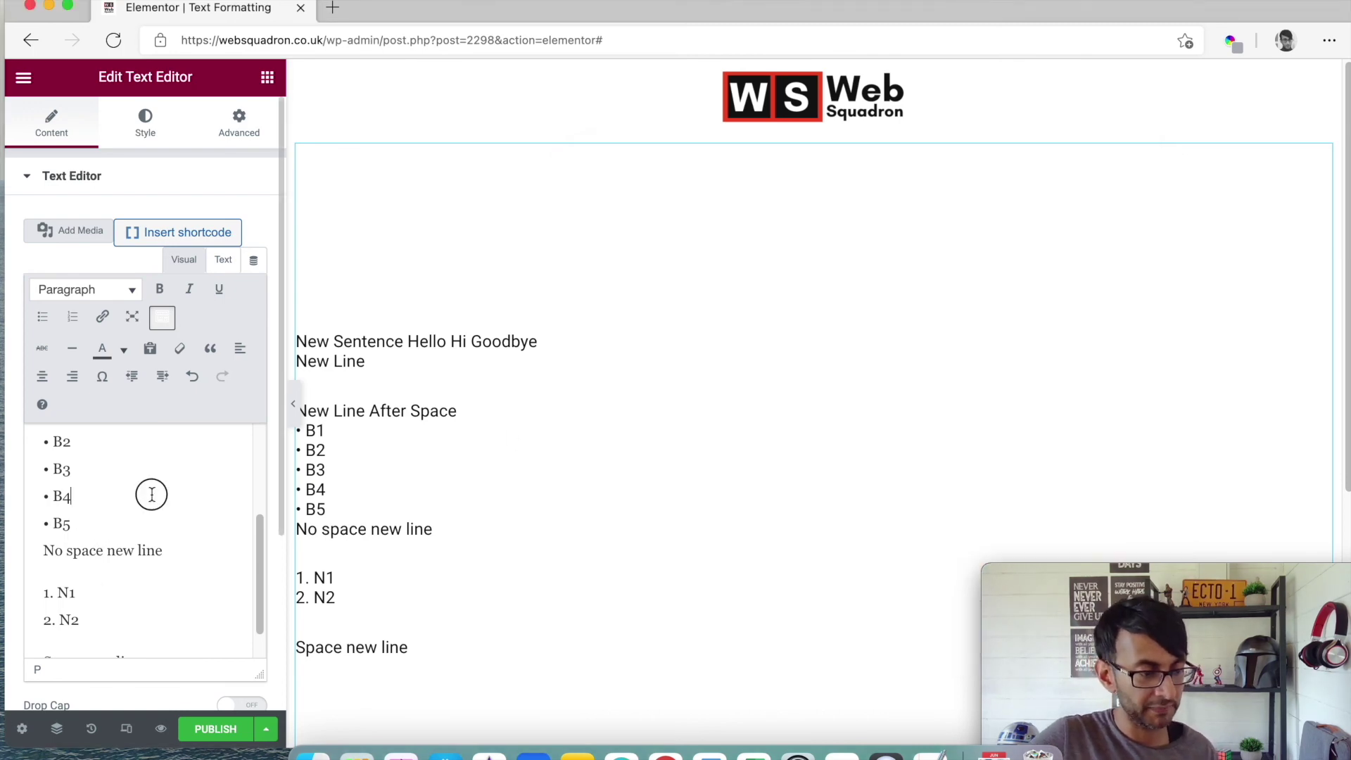
key(super+a)
key(BackSpace)
right_click(141, 463)
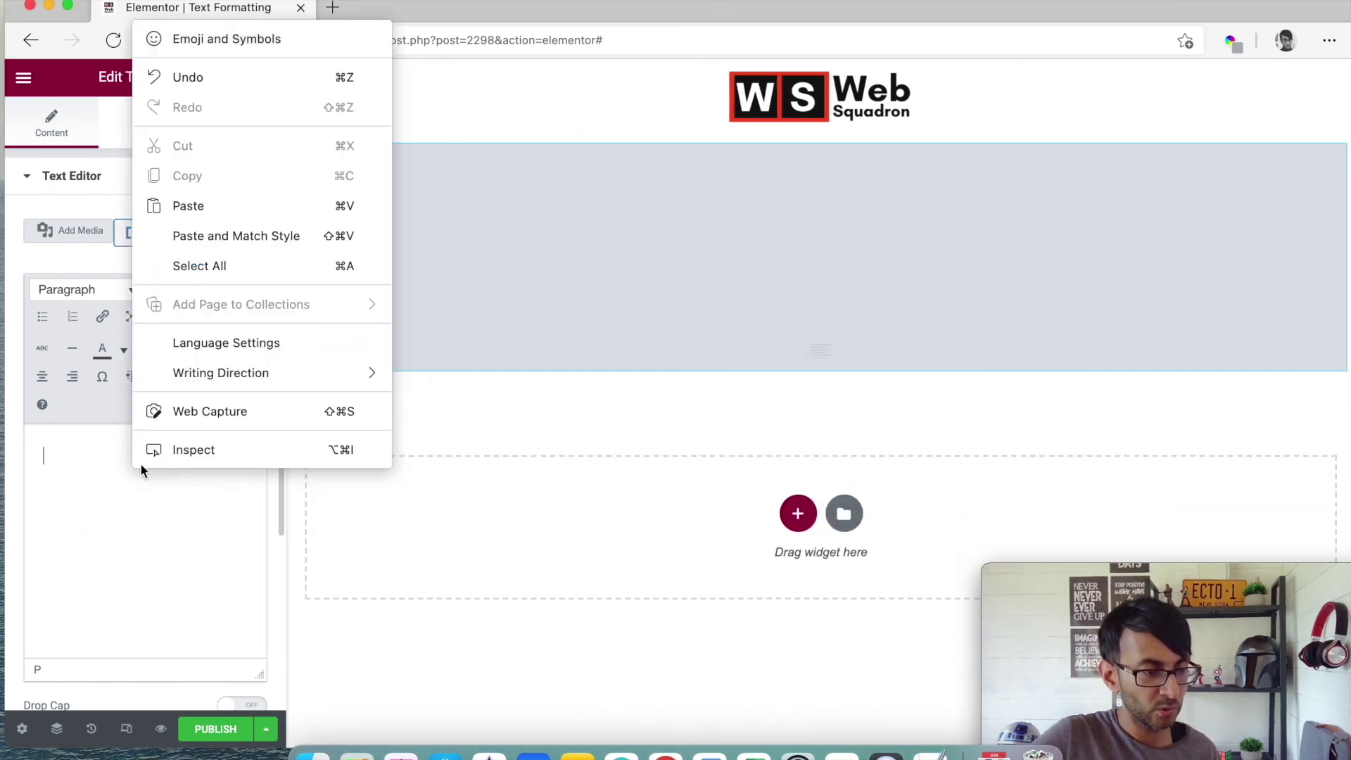
click(280, 238)
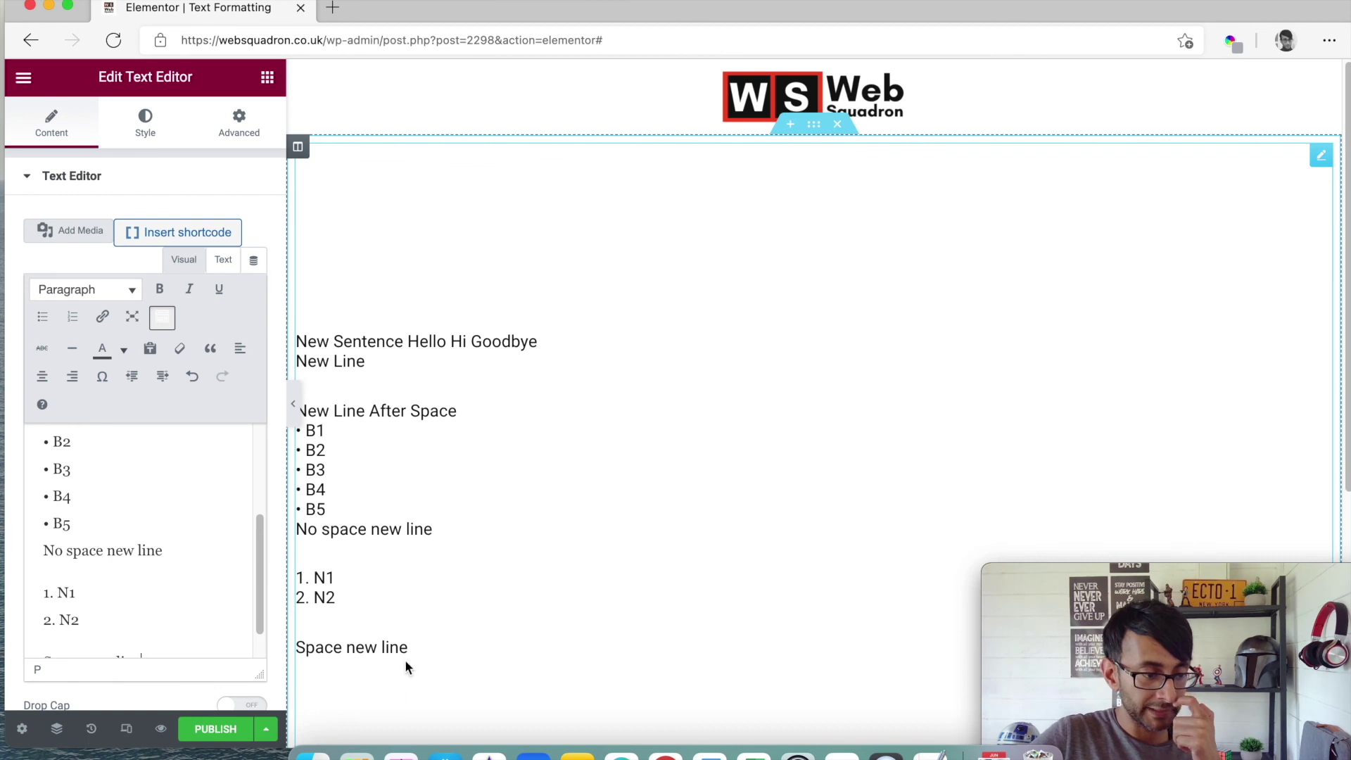
- Make the heading 'New Line After Space' bold and red in the widget editor
scroll(230, 561, up, 5)
drag(207, 555, 26, 555)
click(169, 294)
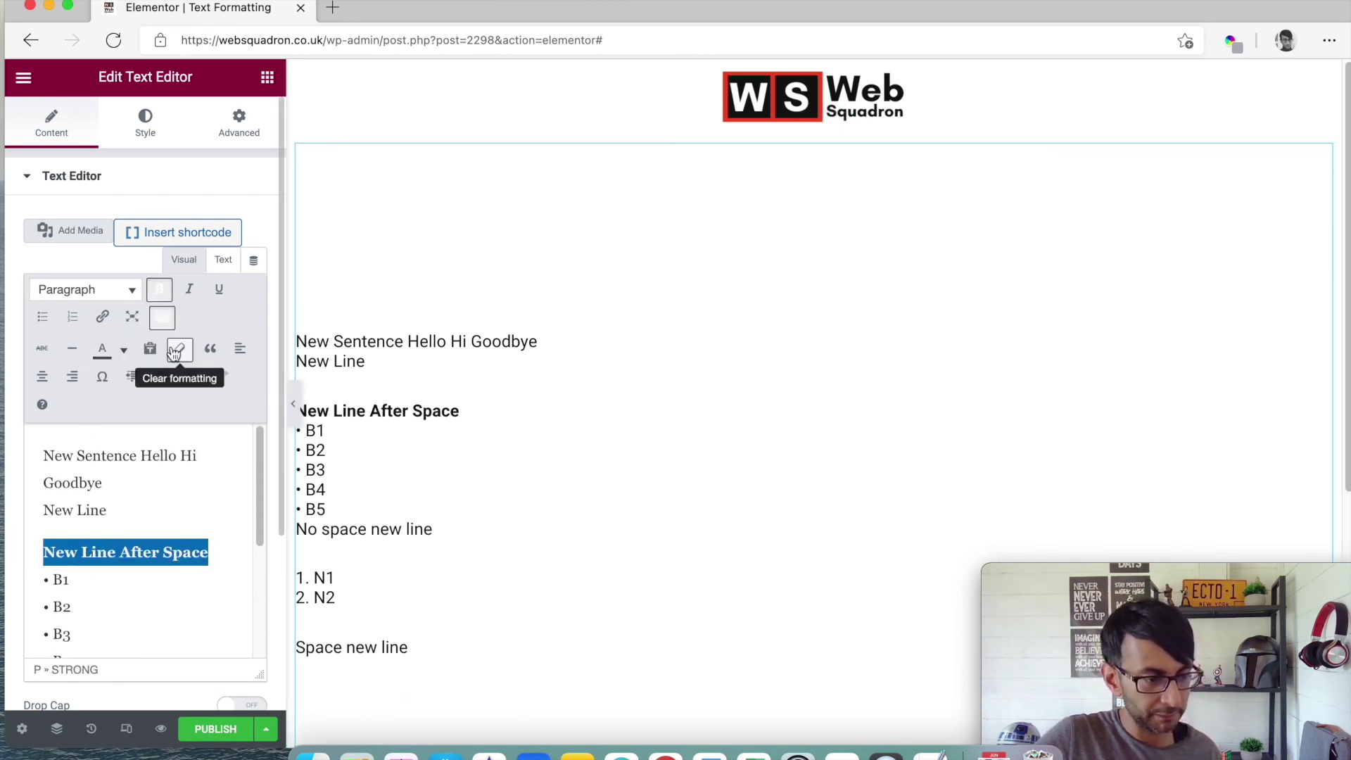
click(110, 355)
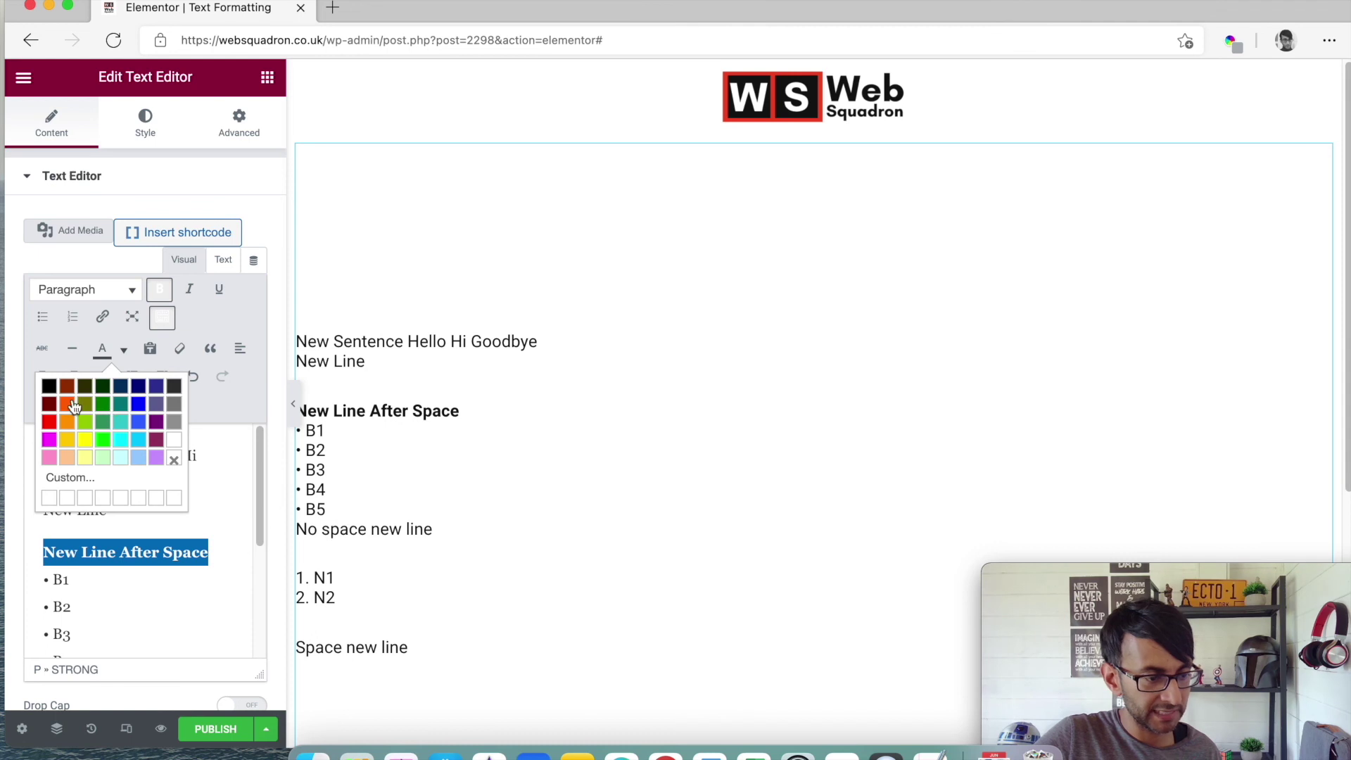
click(51, 421)
click(193, 501)
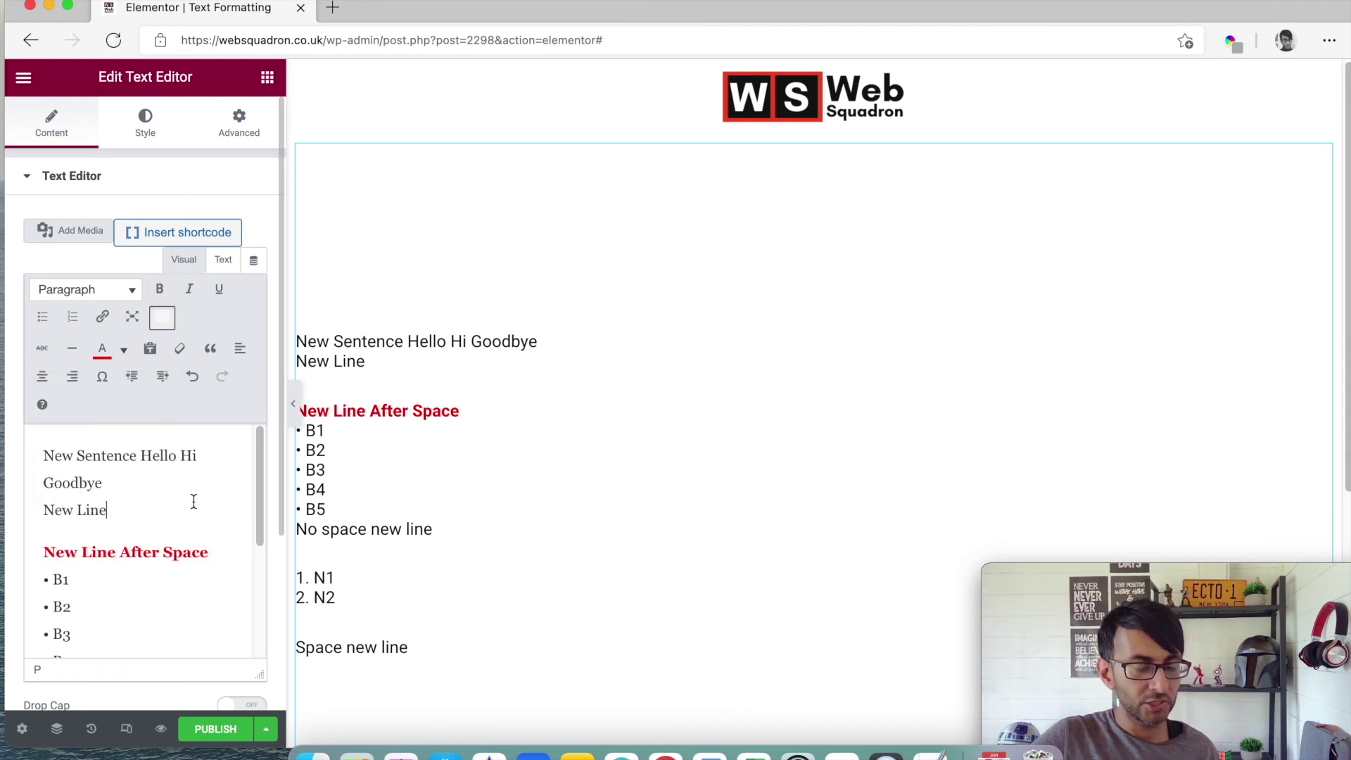